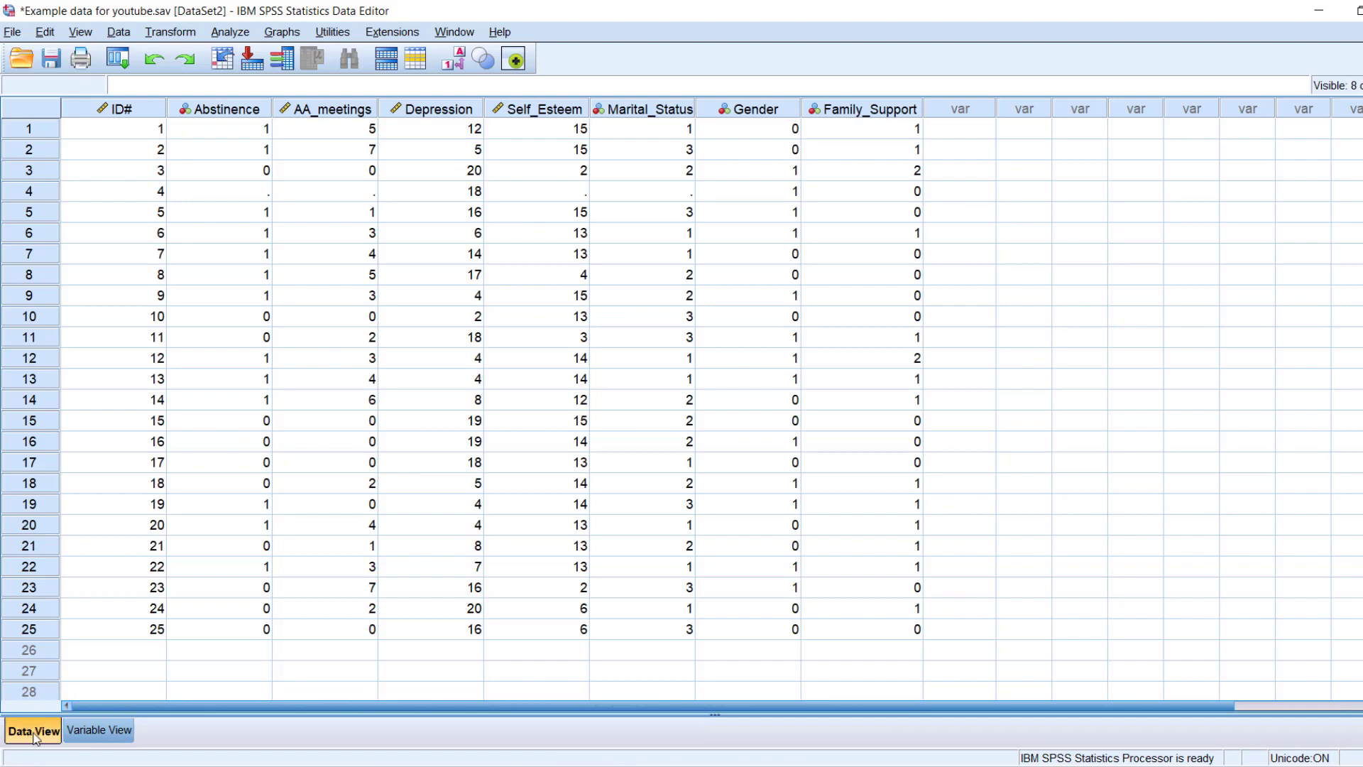
Step: Switch between Data View and Variable View, ending on the variable definitions
click(94, 731)
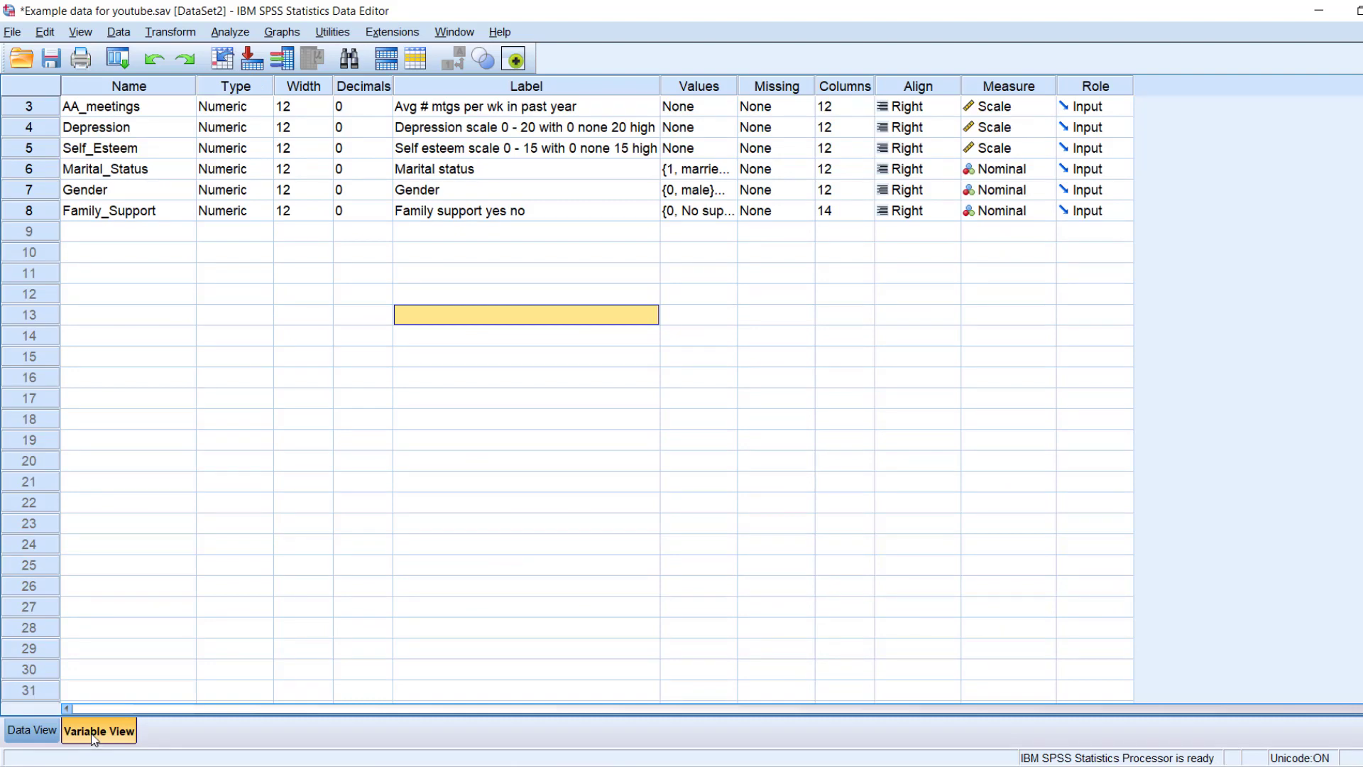
click(40, 731)
click(88, 731)
click(51, 727)
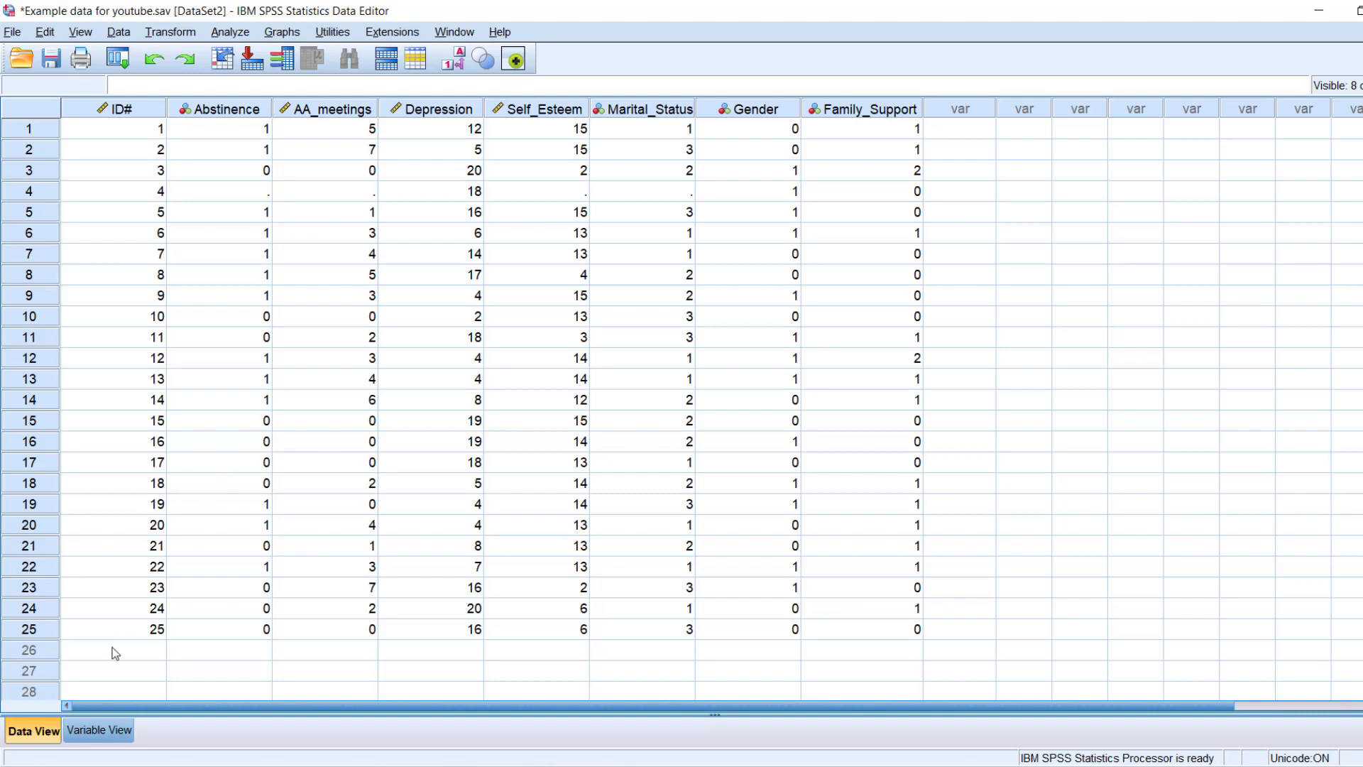
click(93, 729)
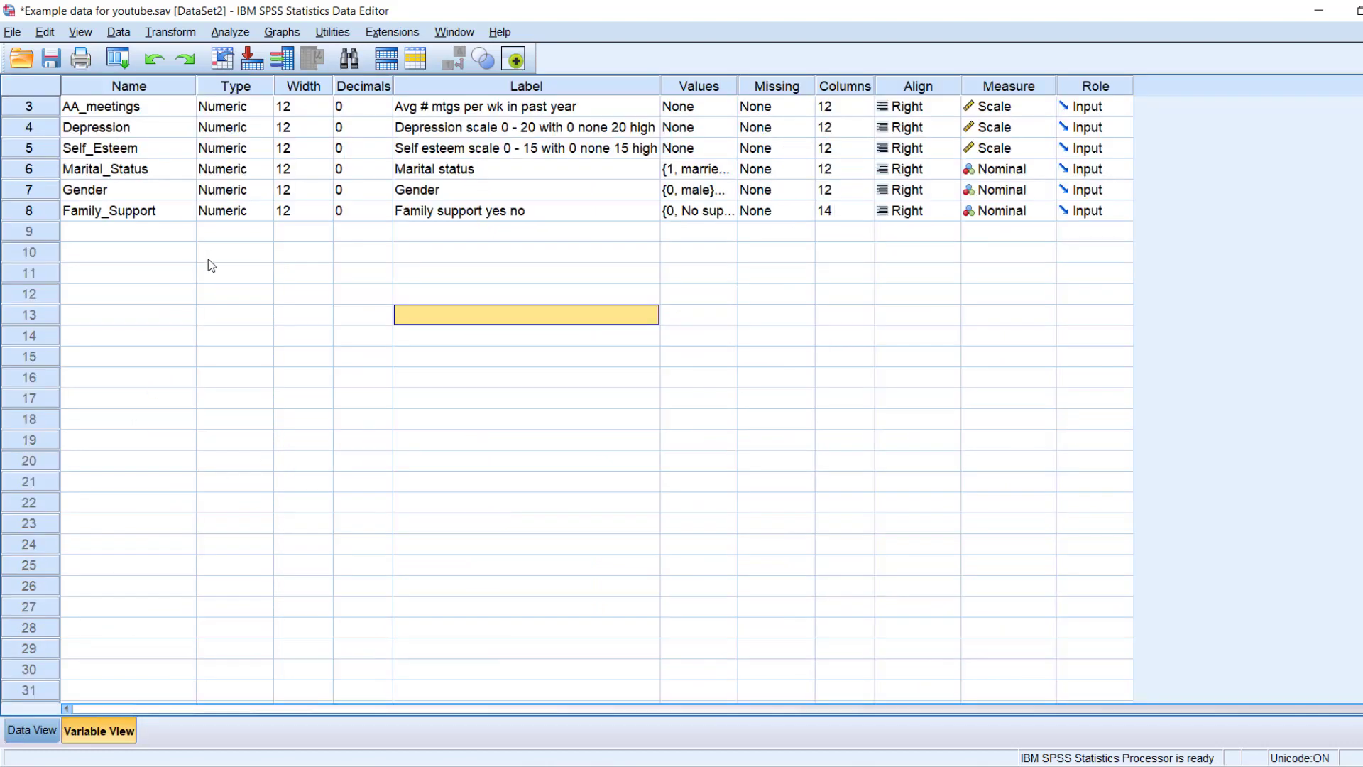
Step: Widen the Name column, check ID# in the data grid, and return to Variable View
click(132, 112)
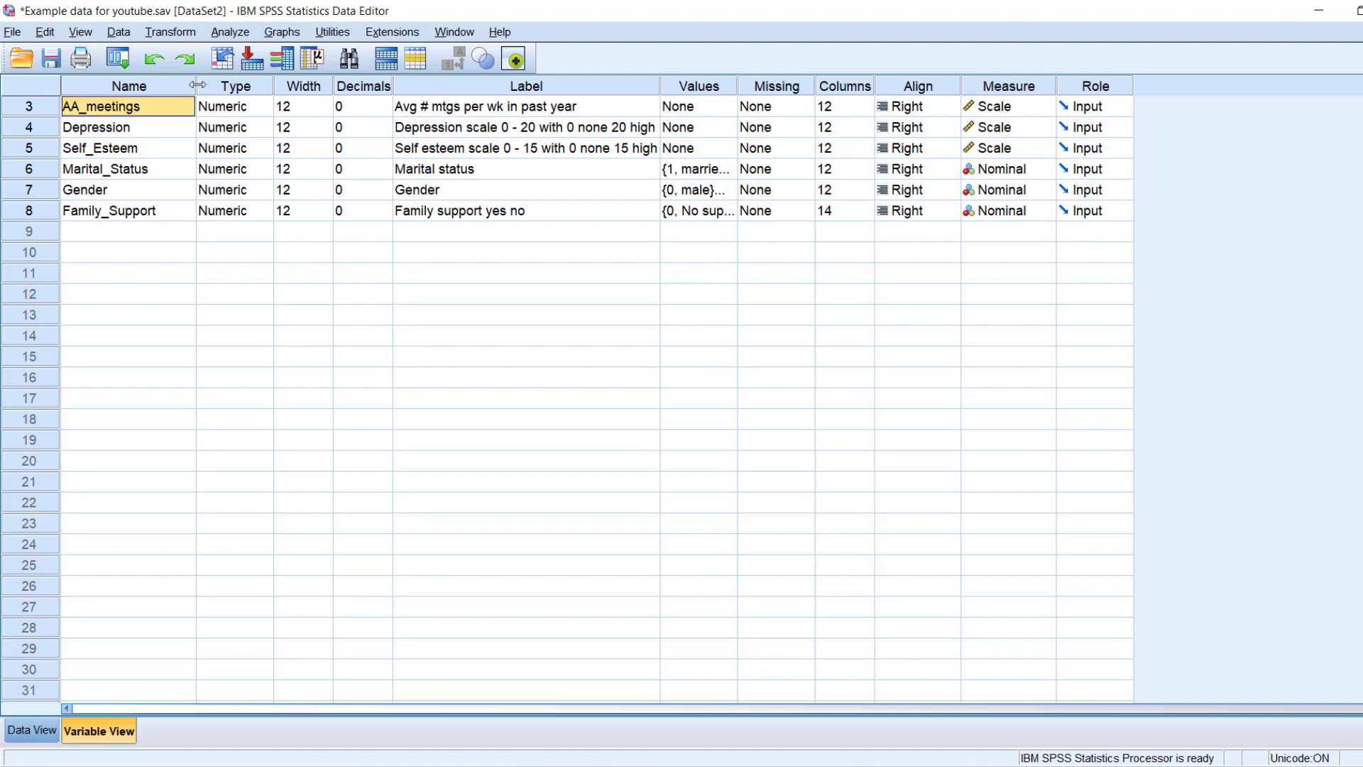
drag(195, 87, 220, 86)
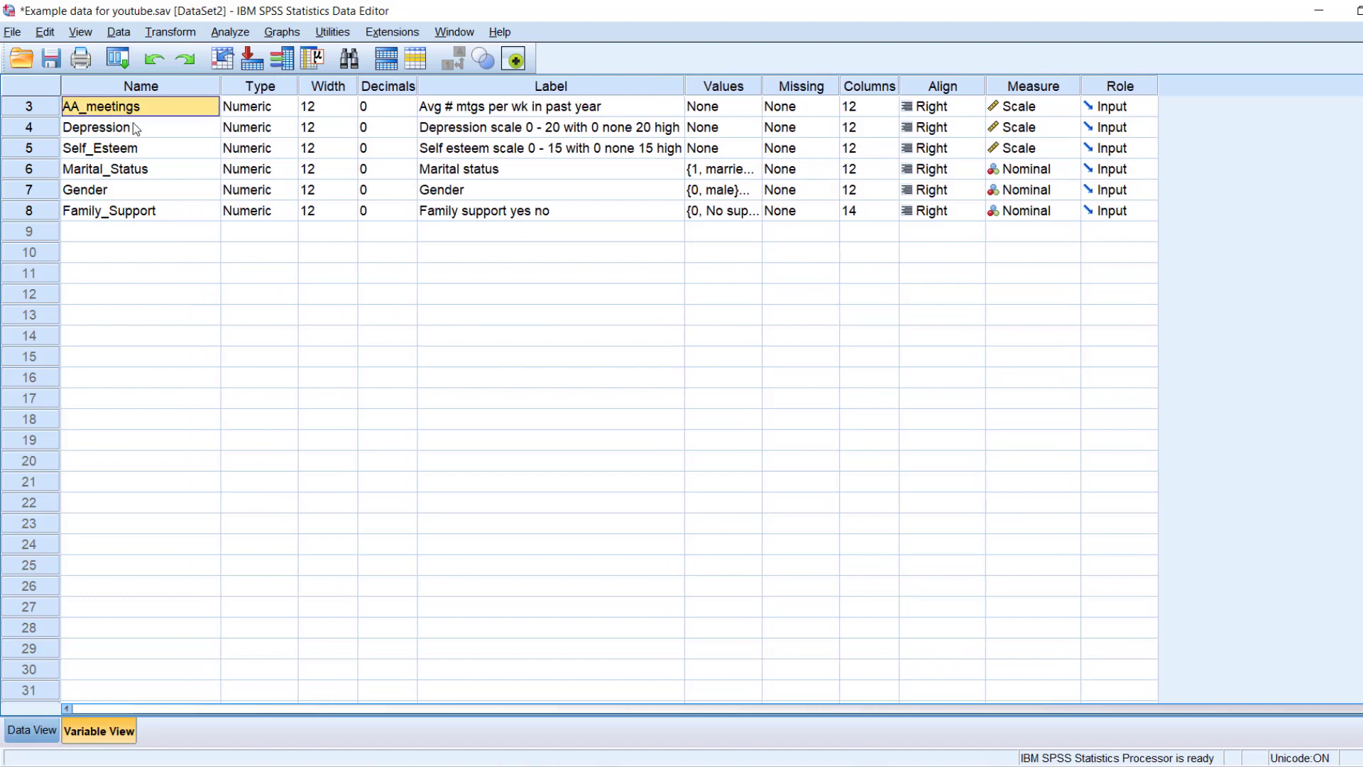
scroll(133, 123, up, 1)
click(111, 111)
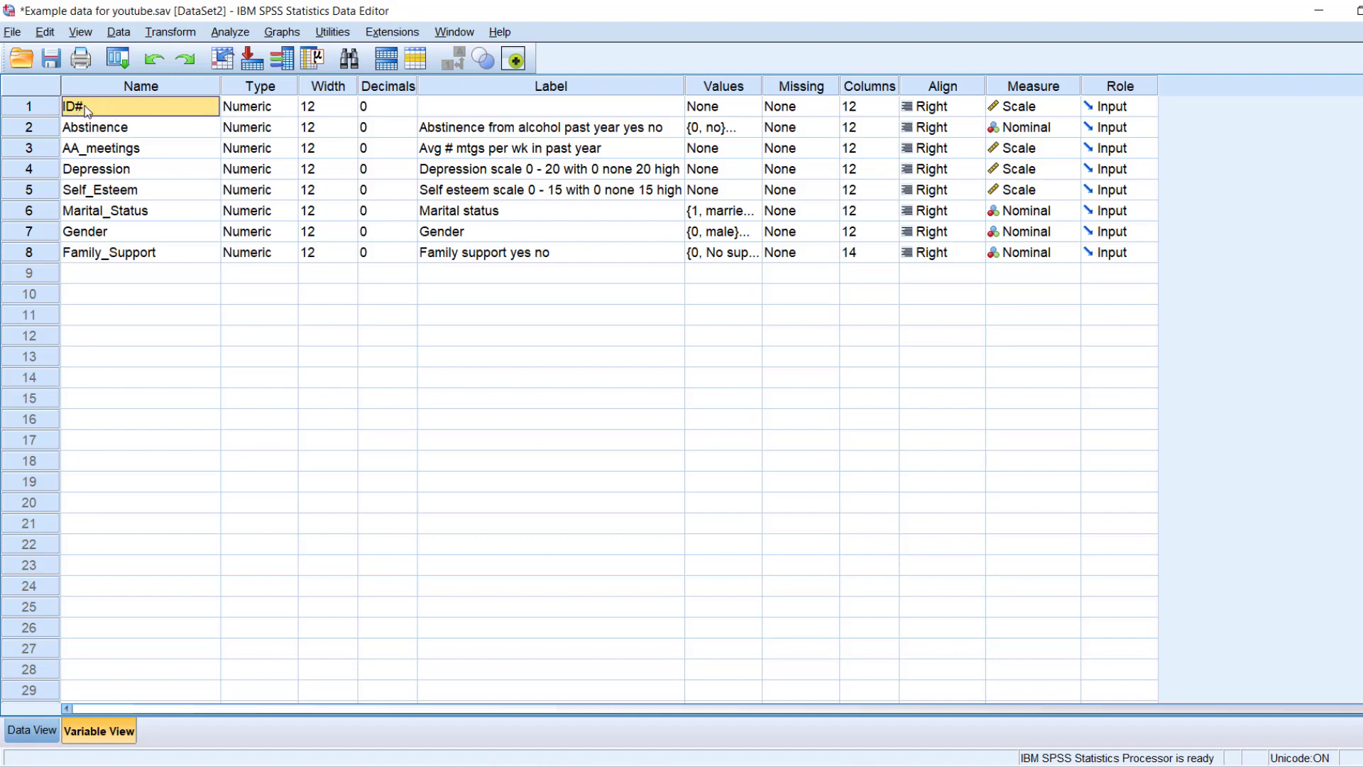
click(27, 732)
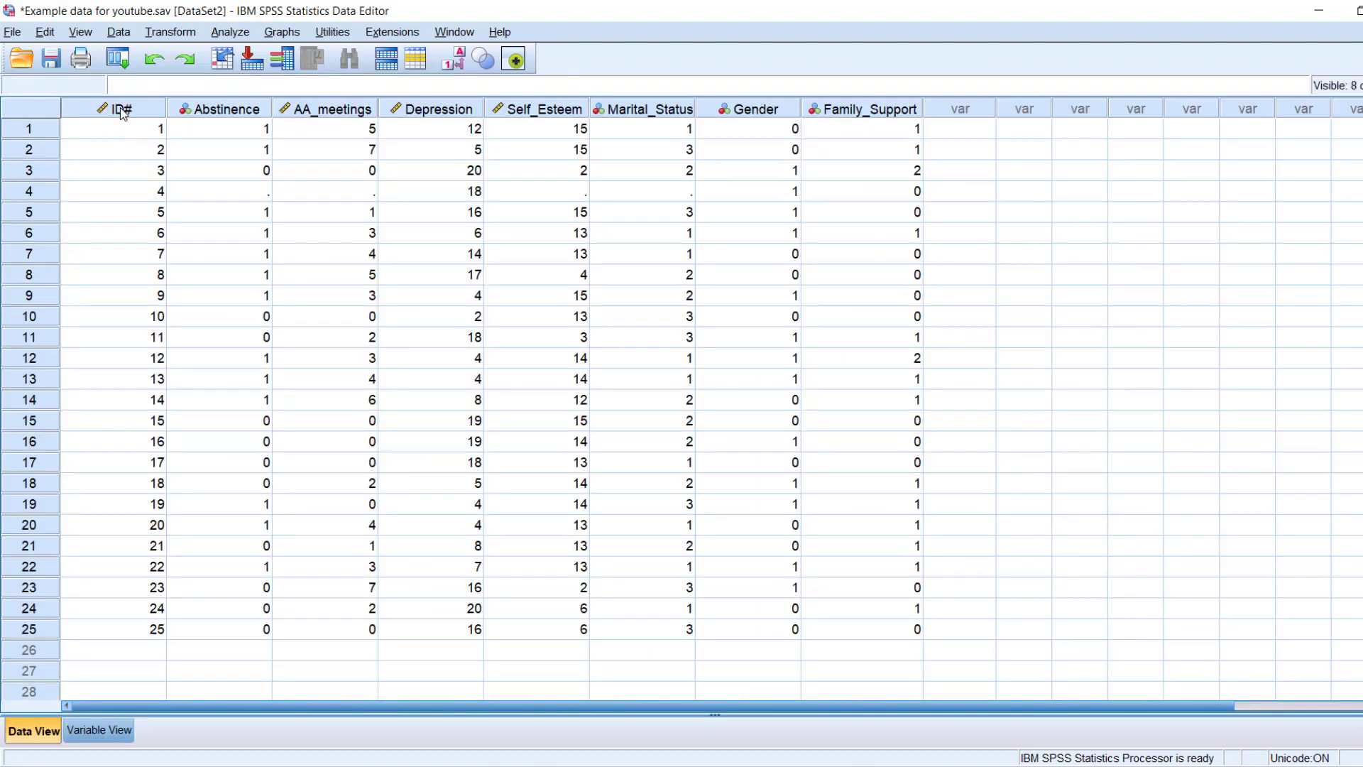
mouse_move(121, 108)
click(116, 124)
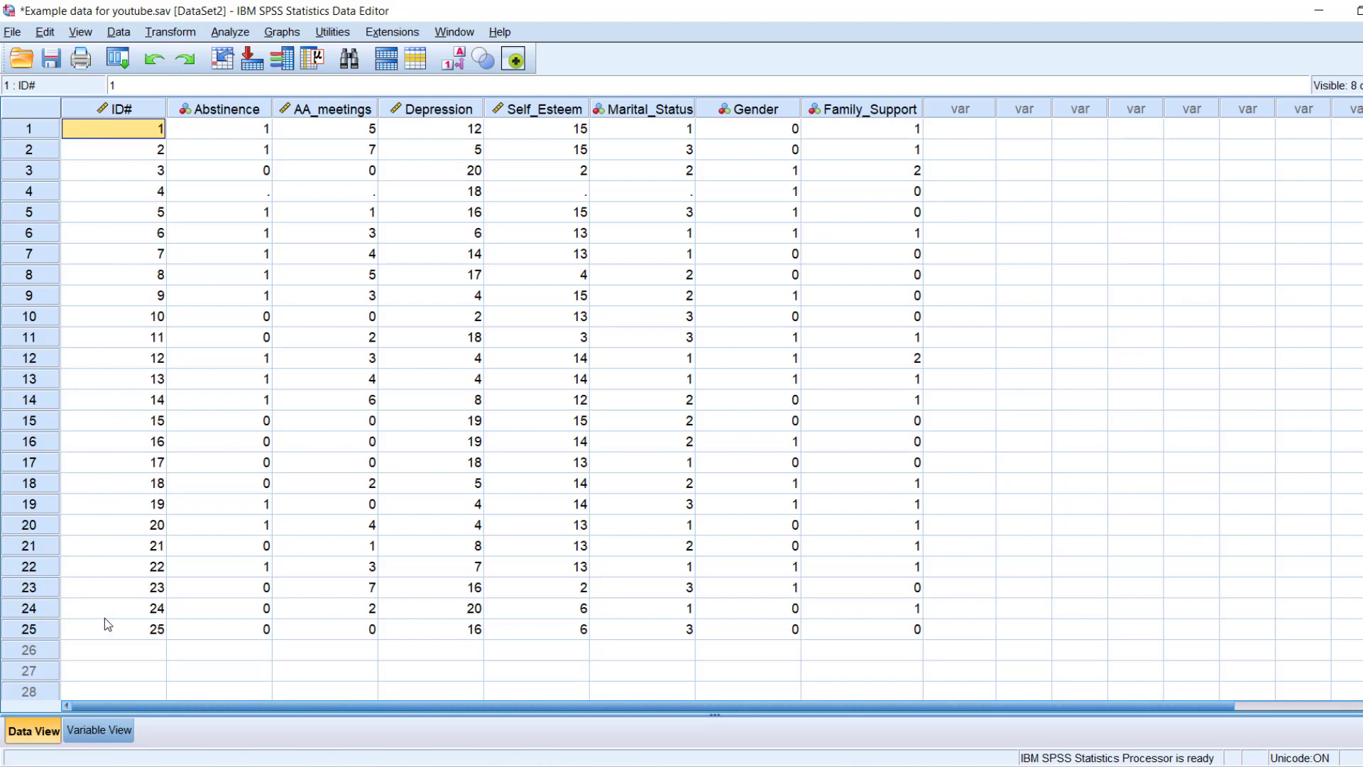
click(102, 730)
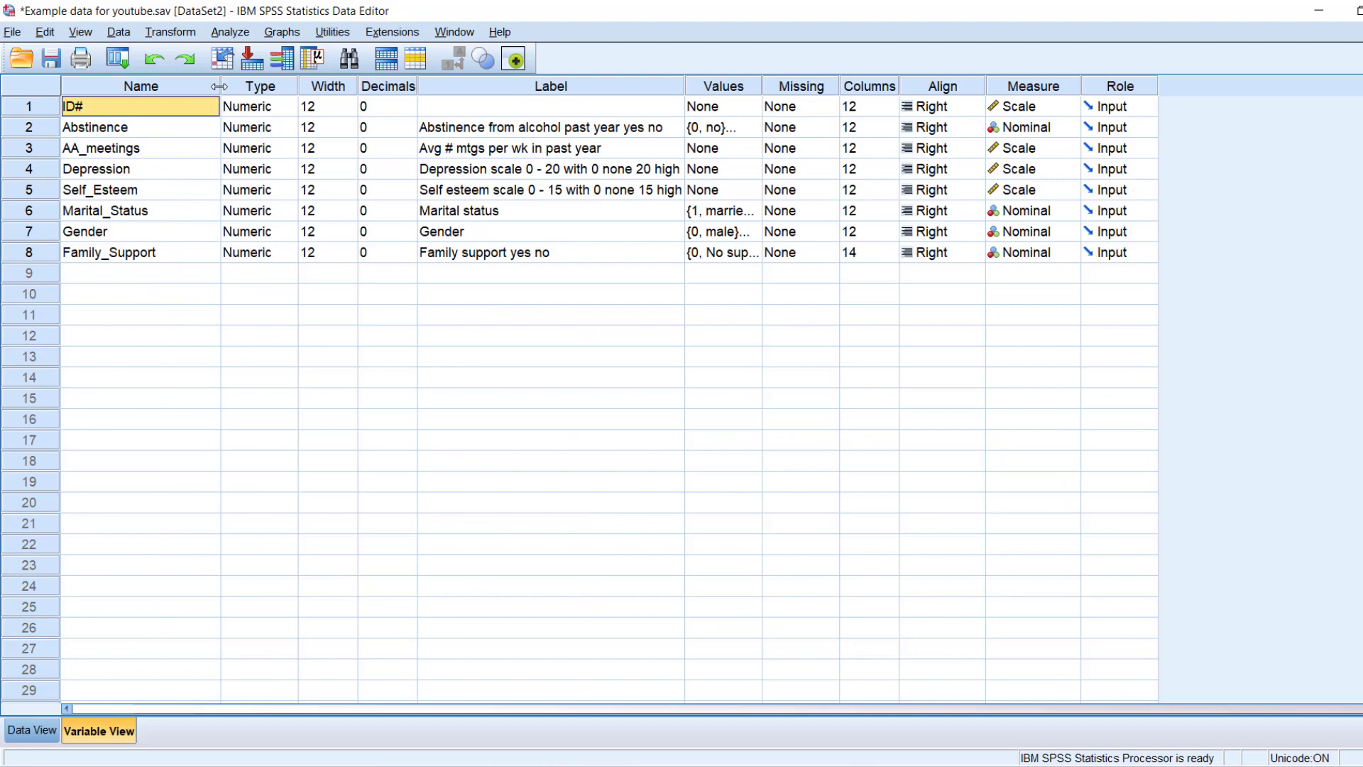
drag(221, 83, 213, 84)
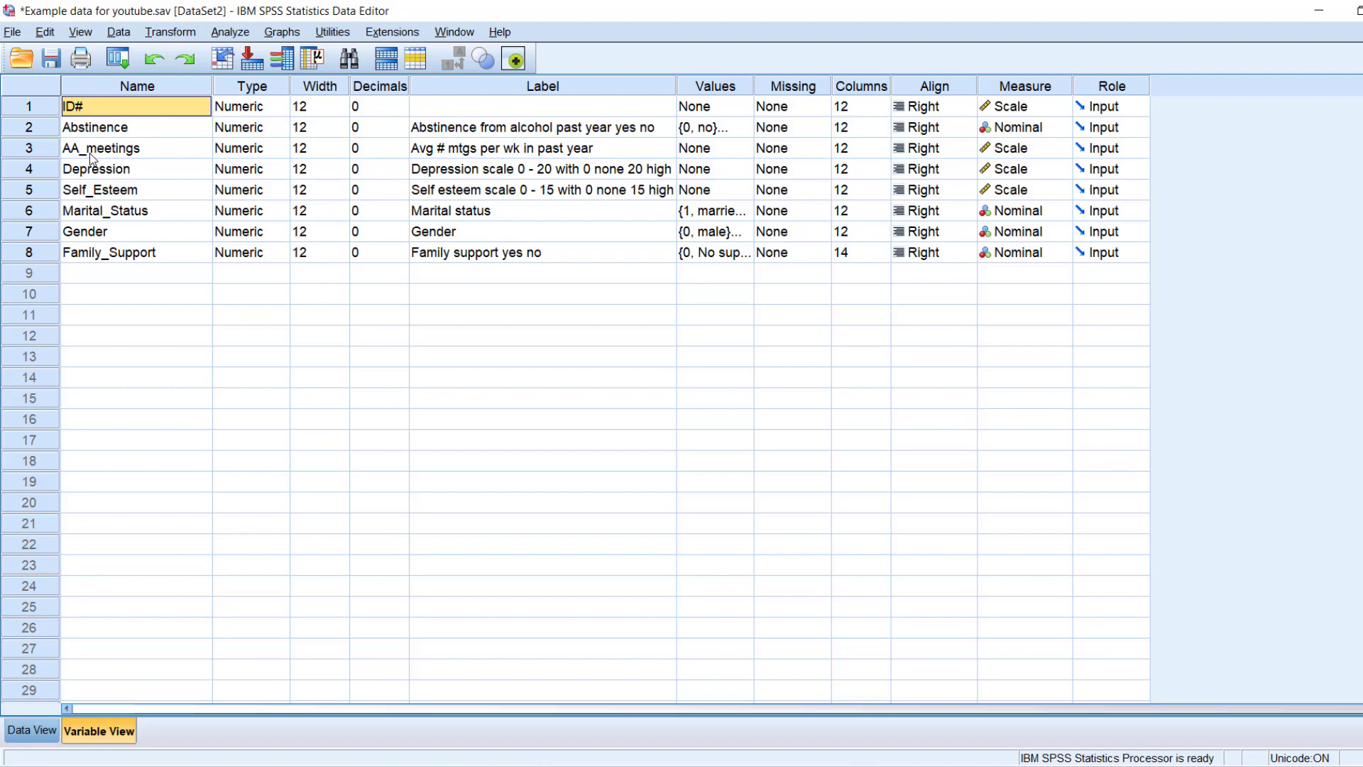
click(93, 274)
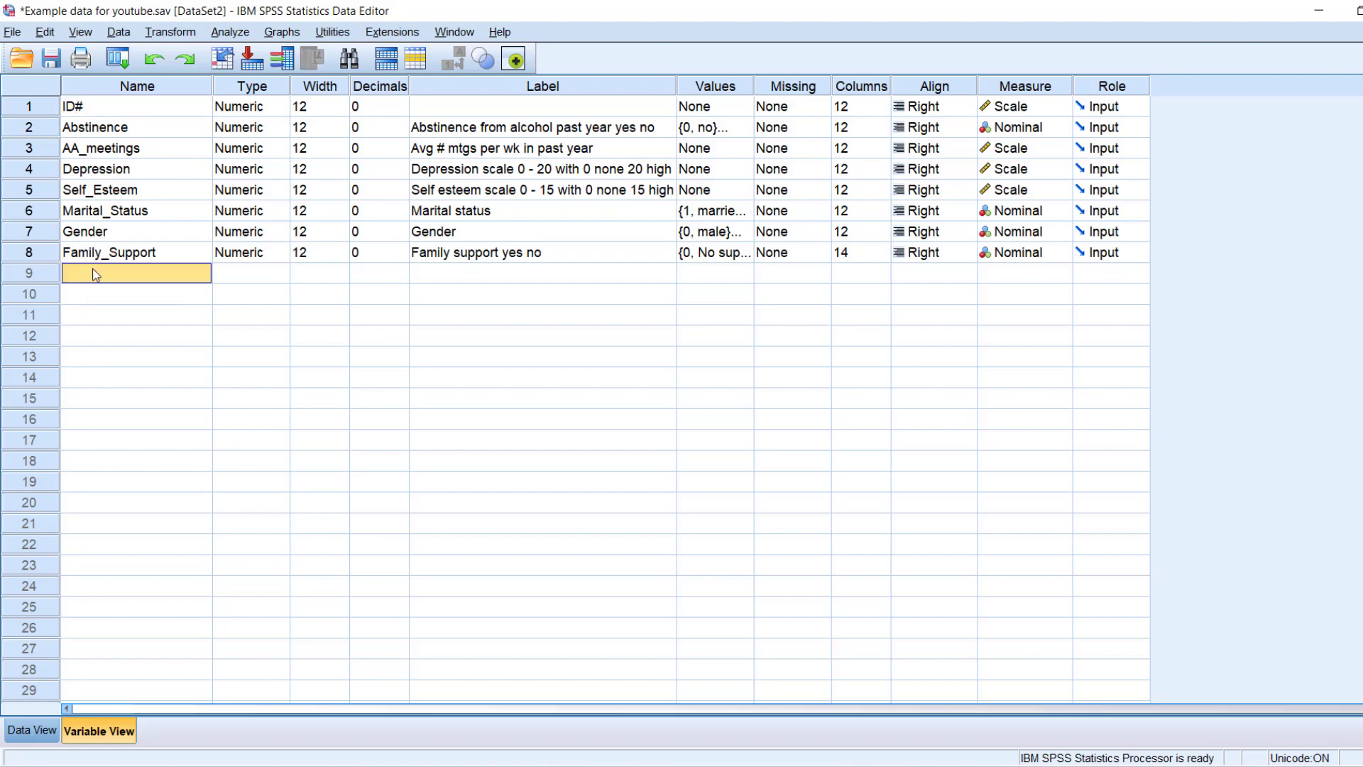
text(AA me)
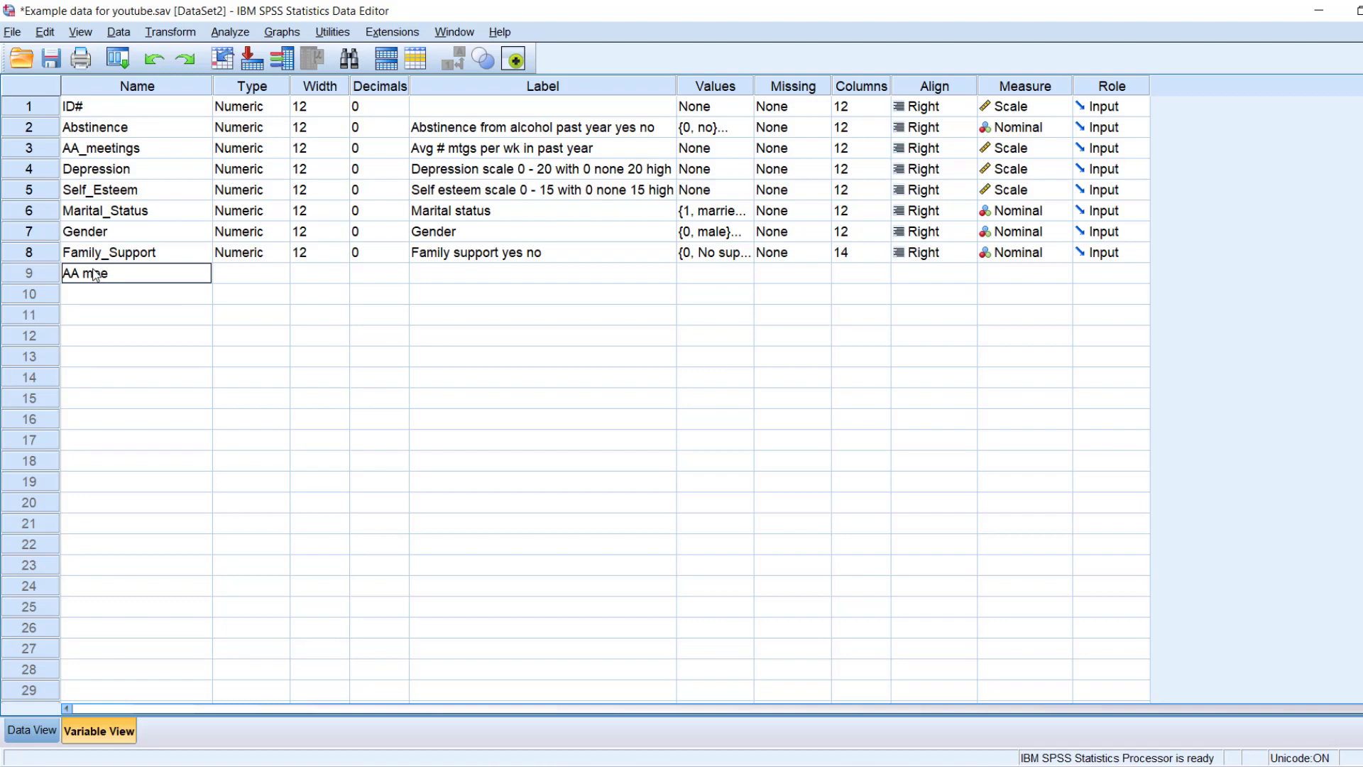
text(etings2)
key(Return)
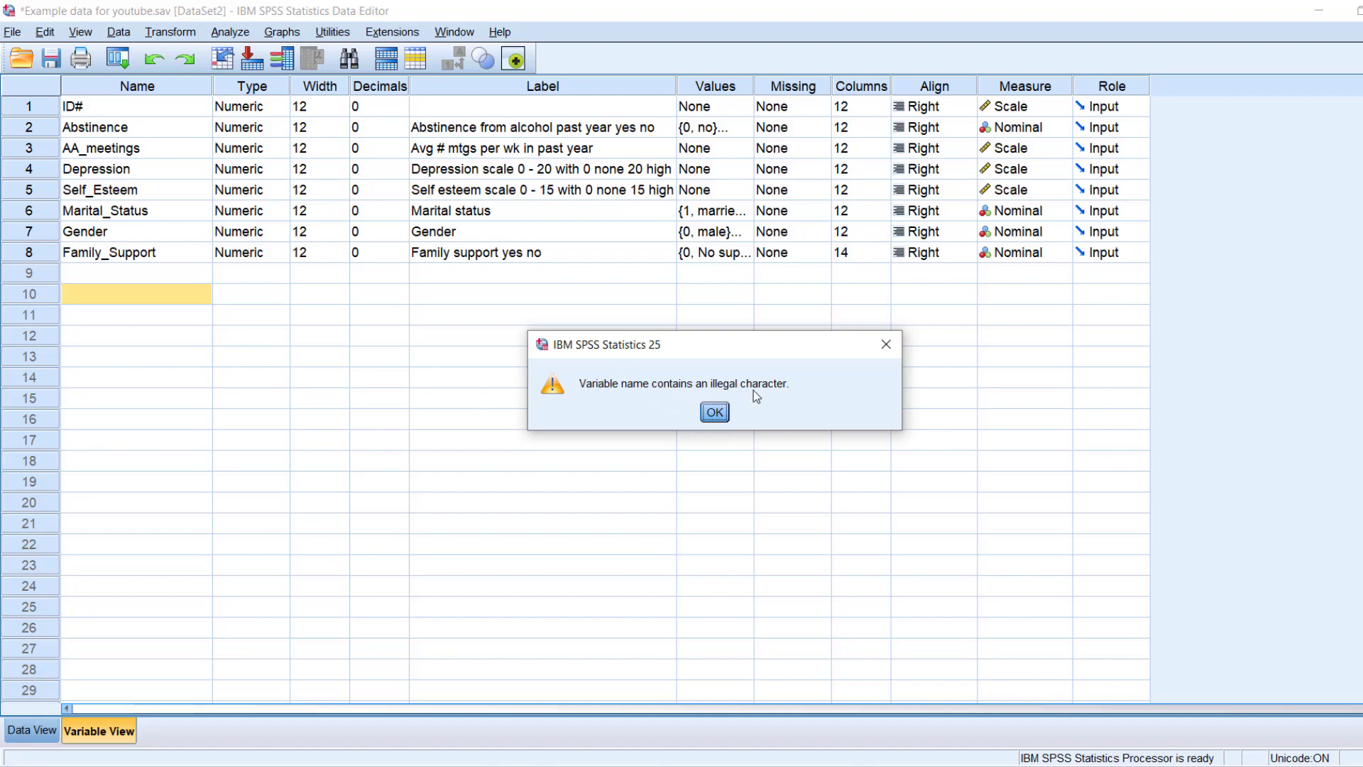
click(717, 414)
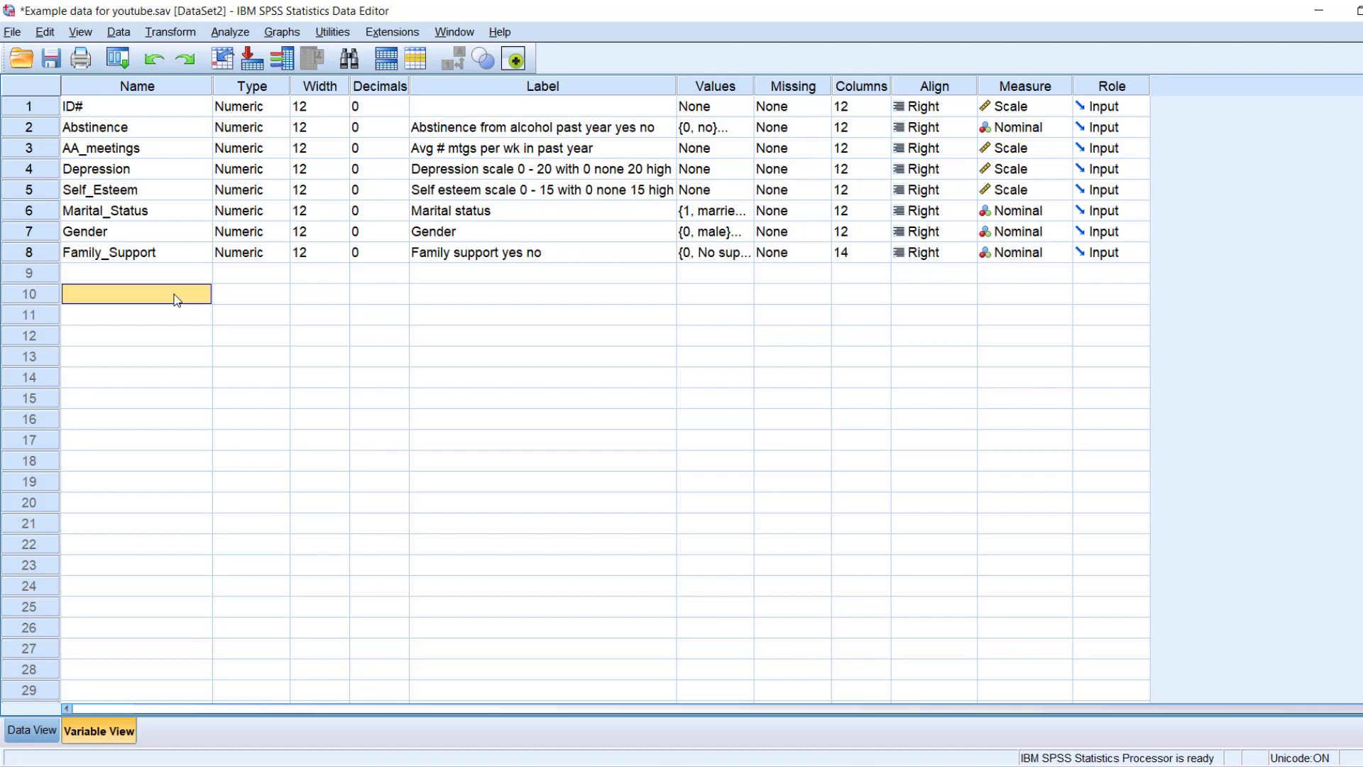
text(Depressionsca)
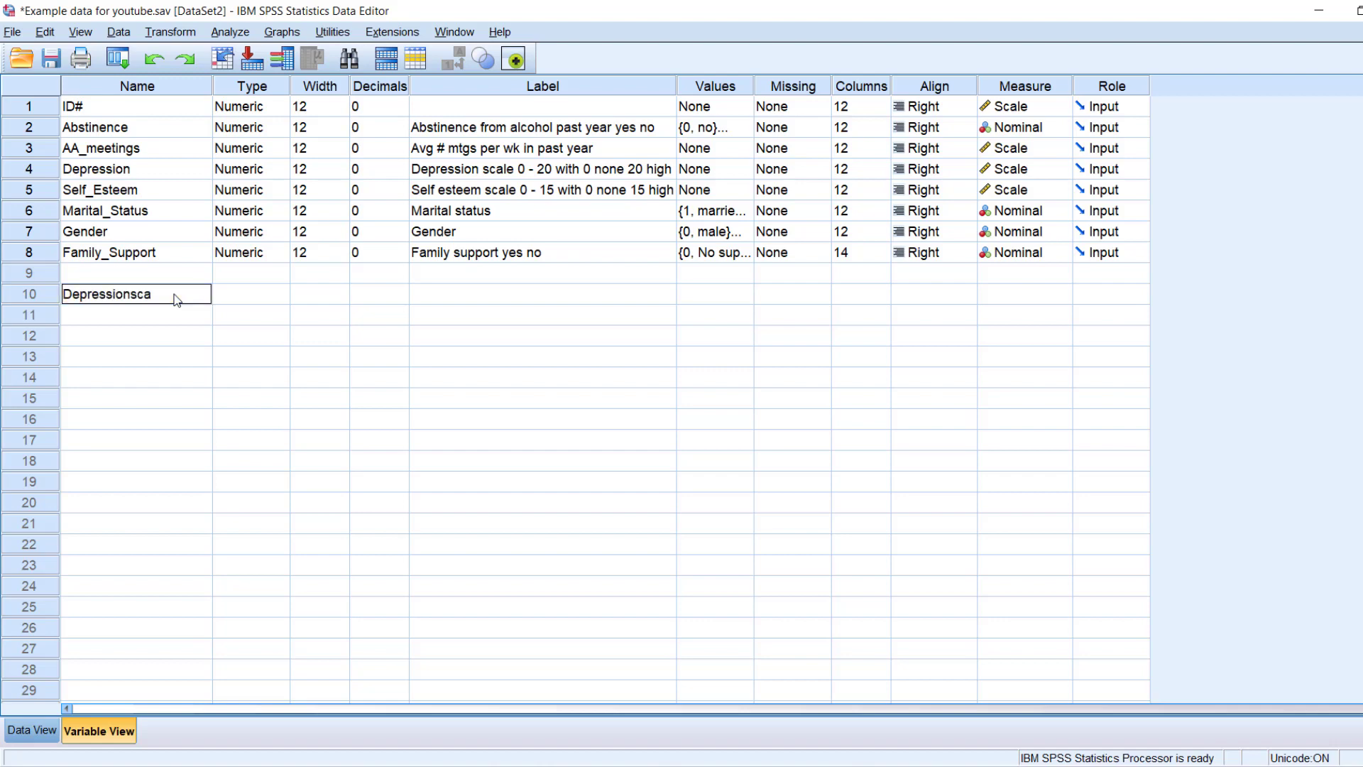
text(le0to20witho0breingno)
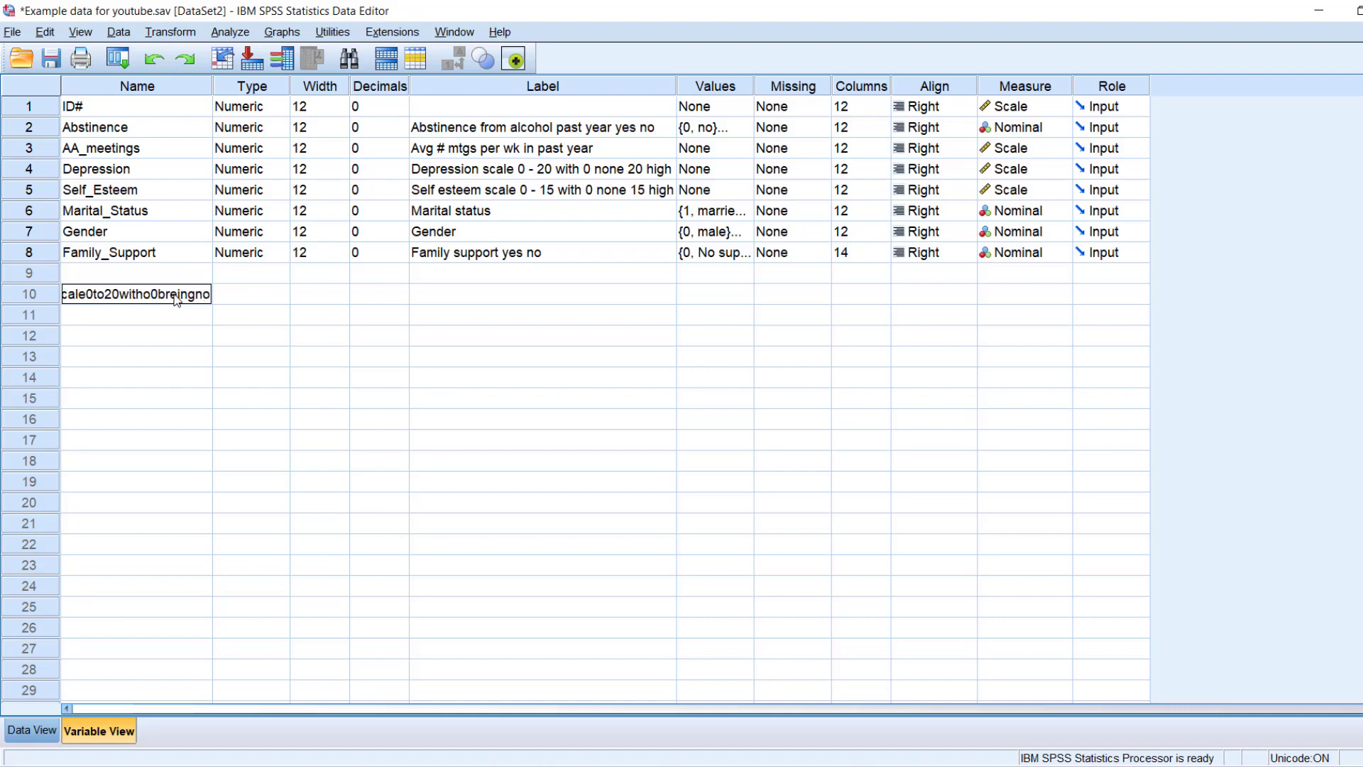
text(depressionand)
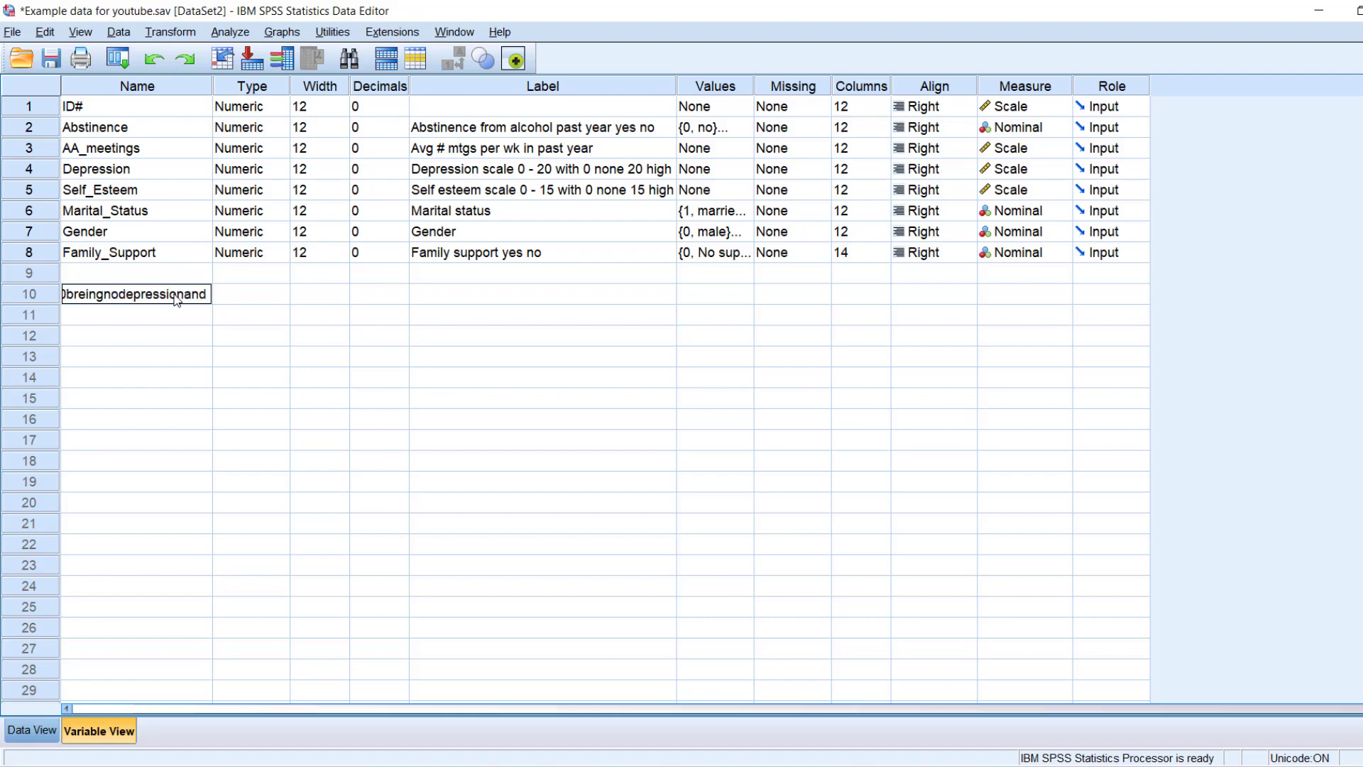
text(20beingso)
key(BackSpace)
key(BackSpace)
text(highdepression)
key(Return)
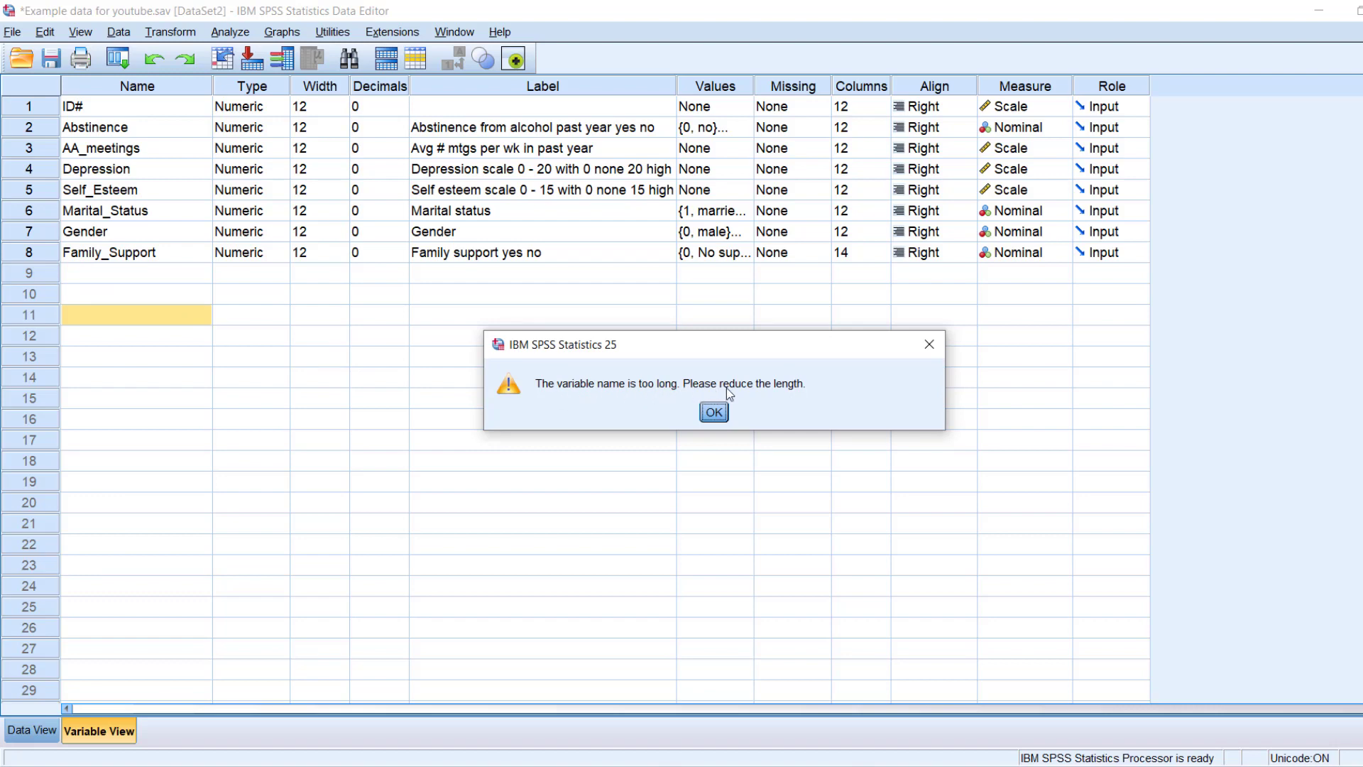
click(713, 413)
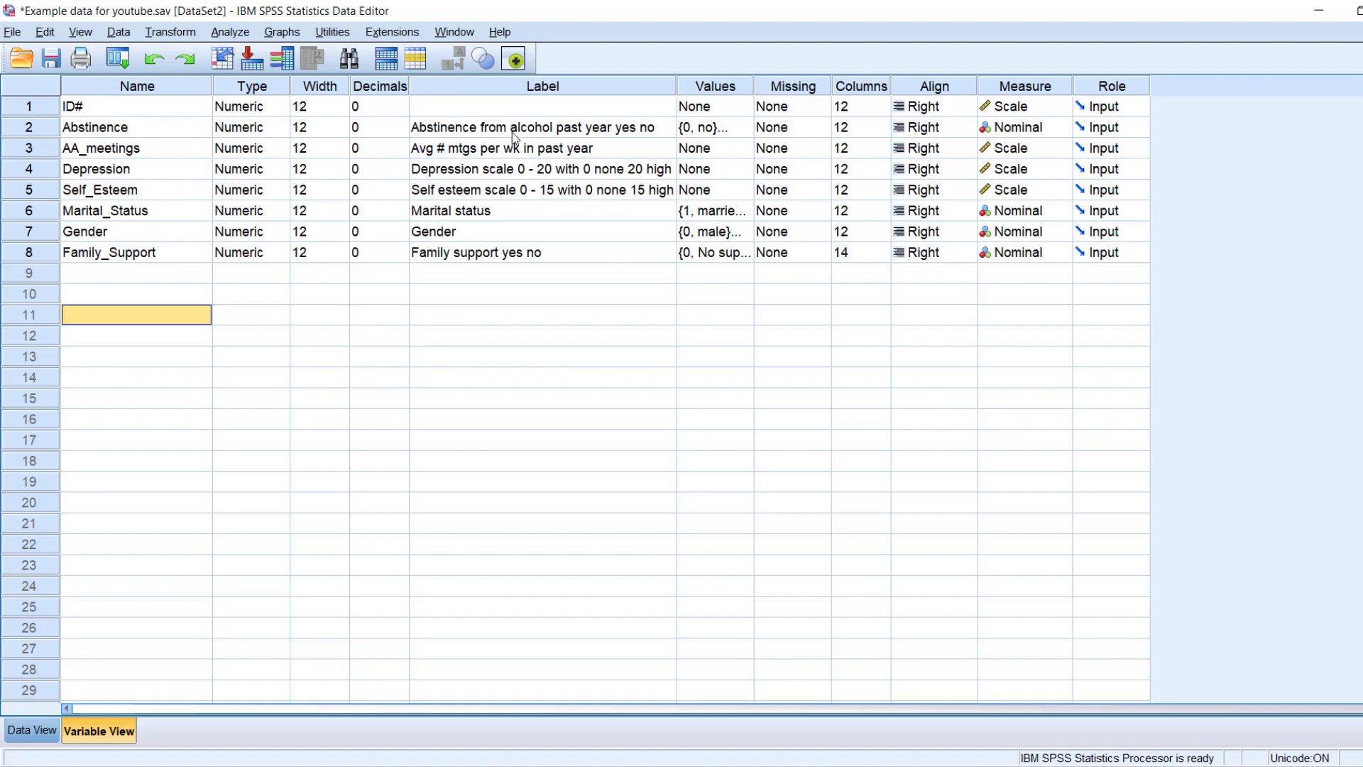
click(548, 130)
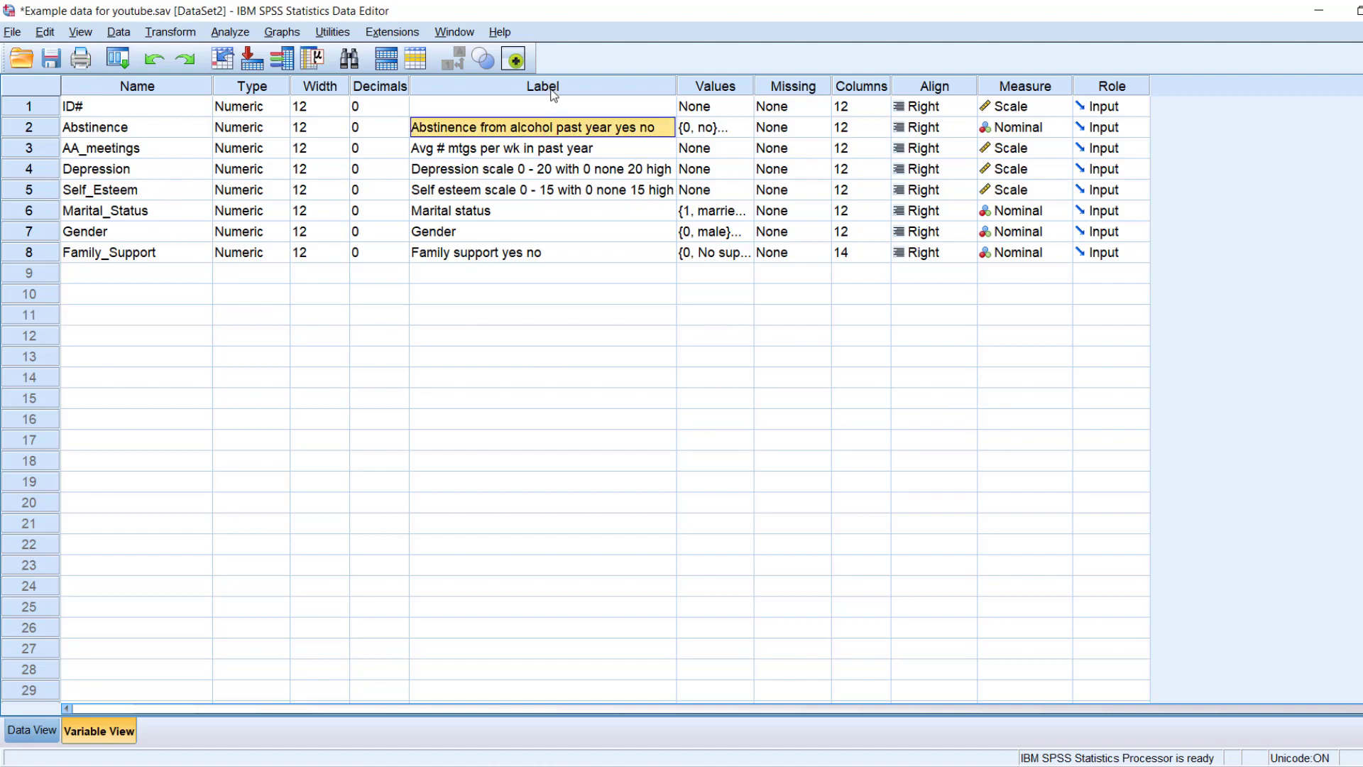
click(542, 148)
click(523, 171)
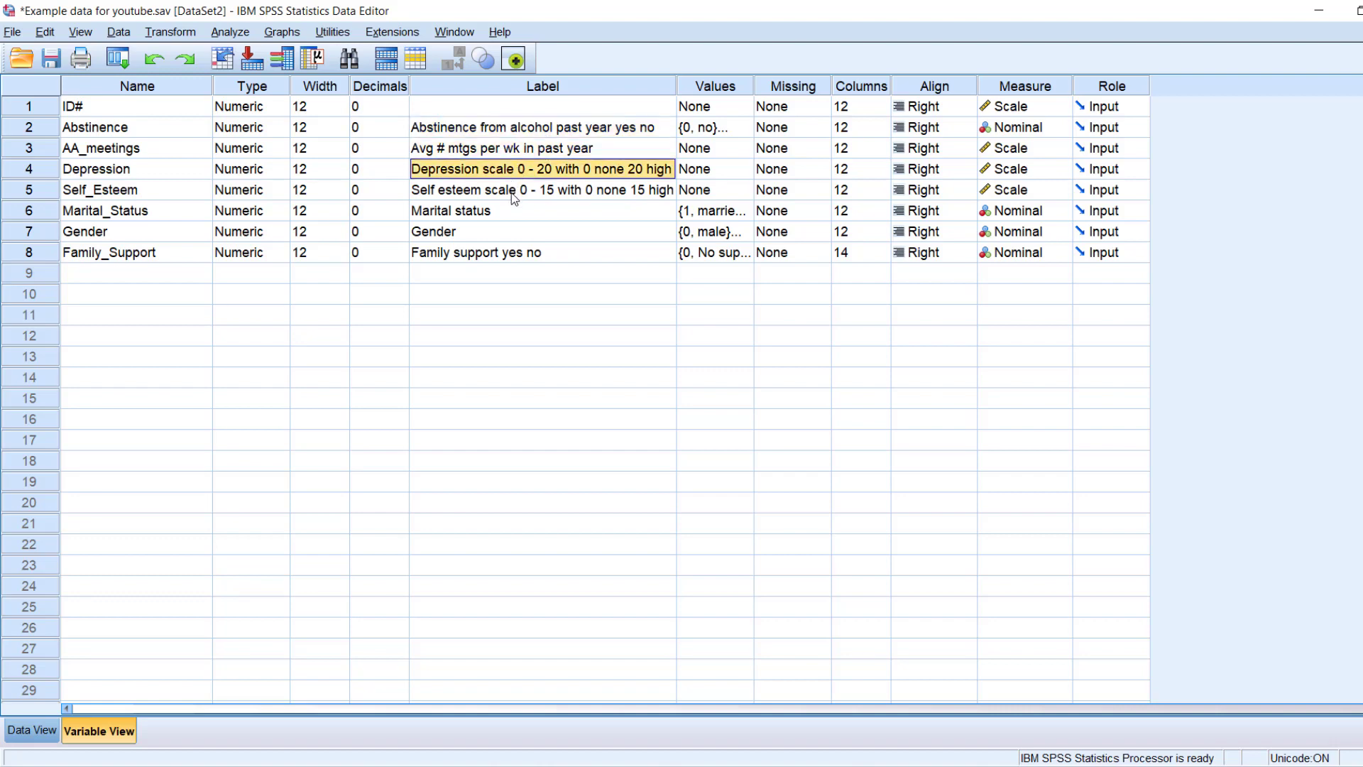
click(513, 192)
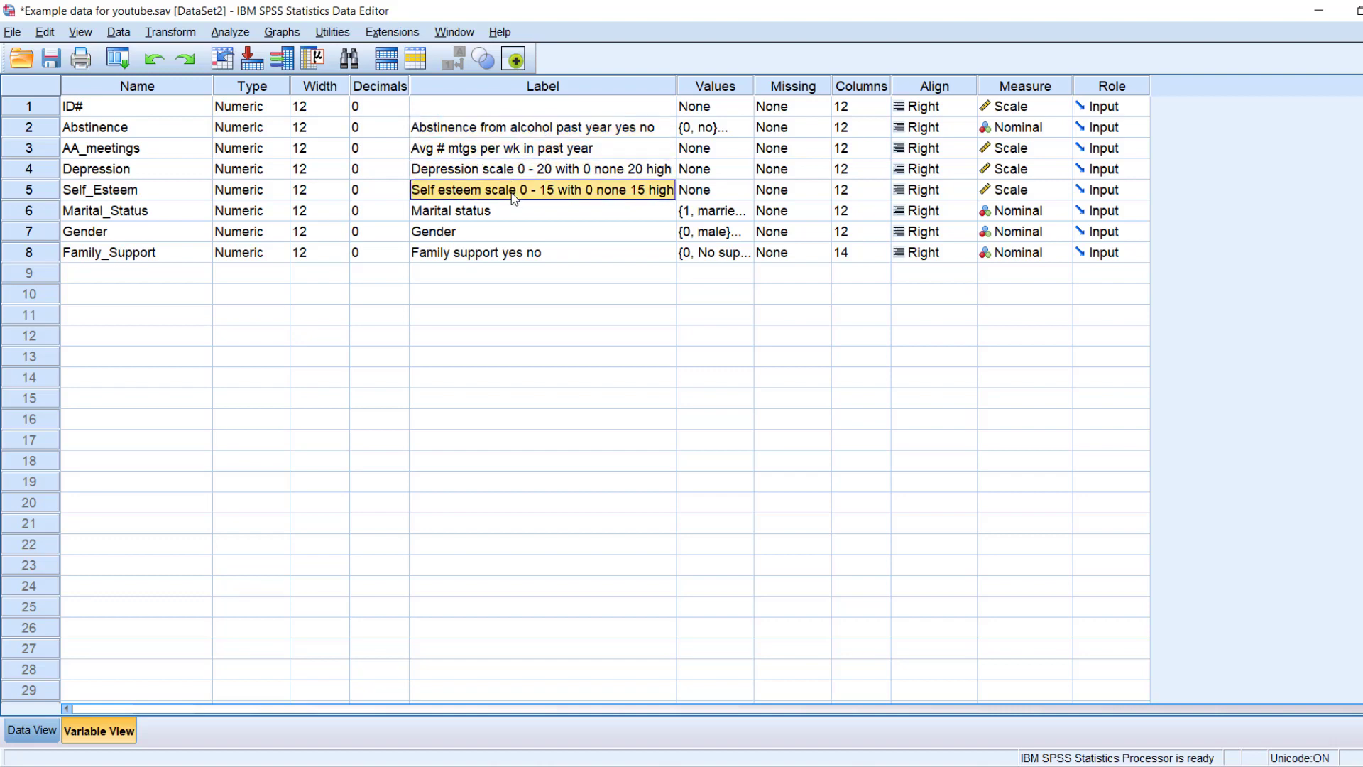
click(159, 198)
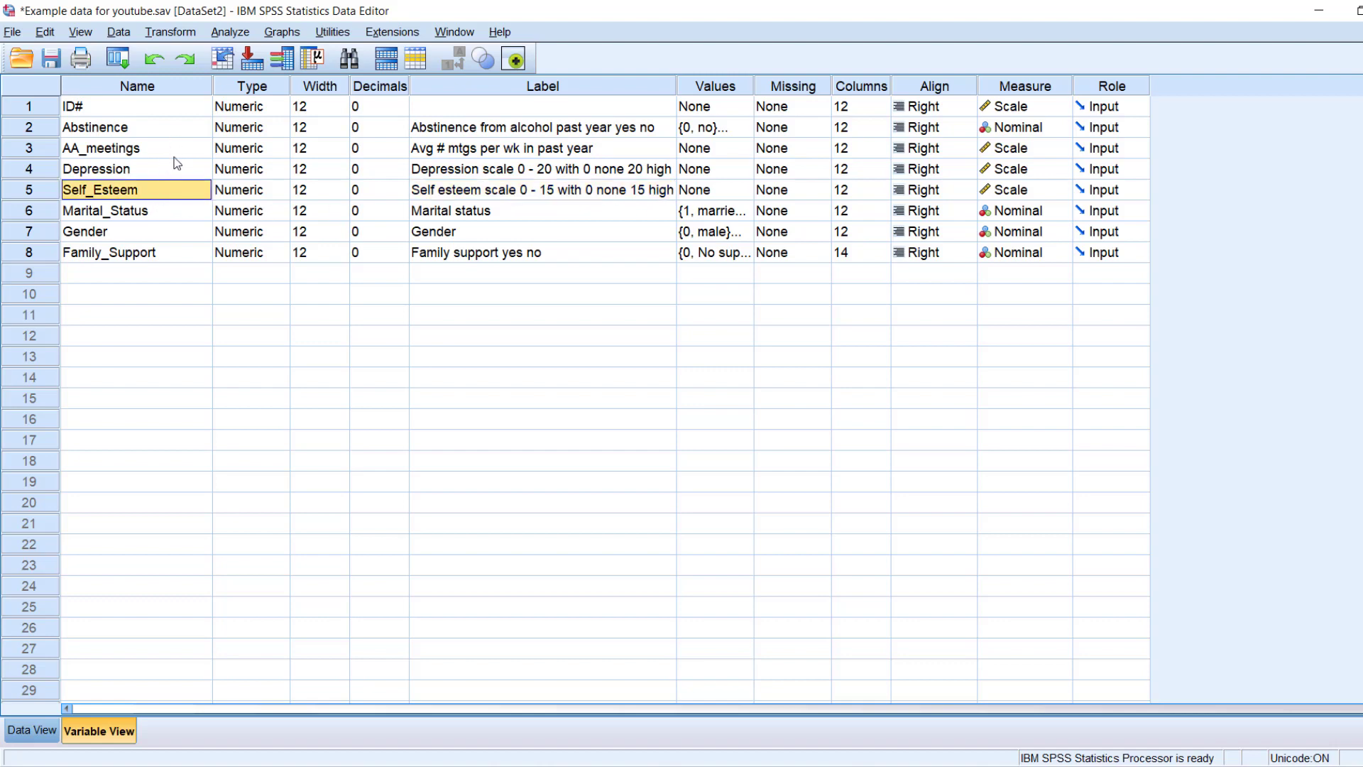
click(445, 198)
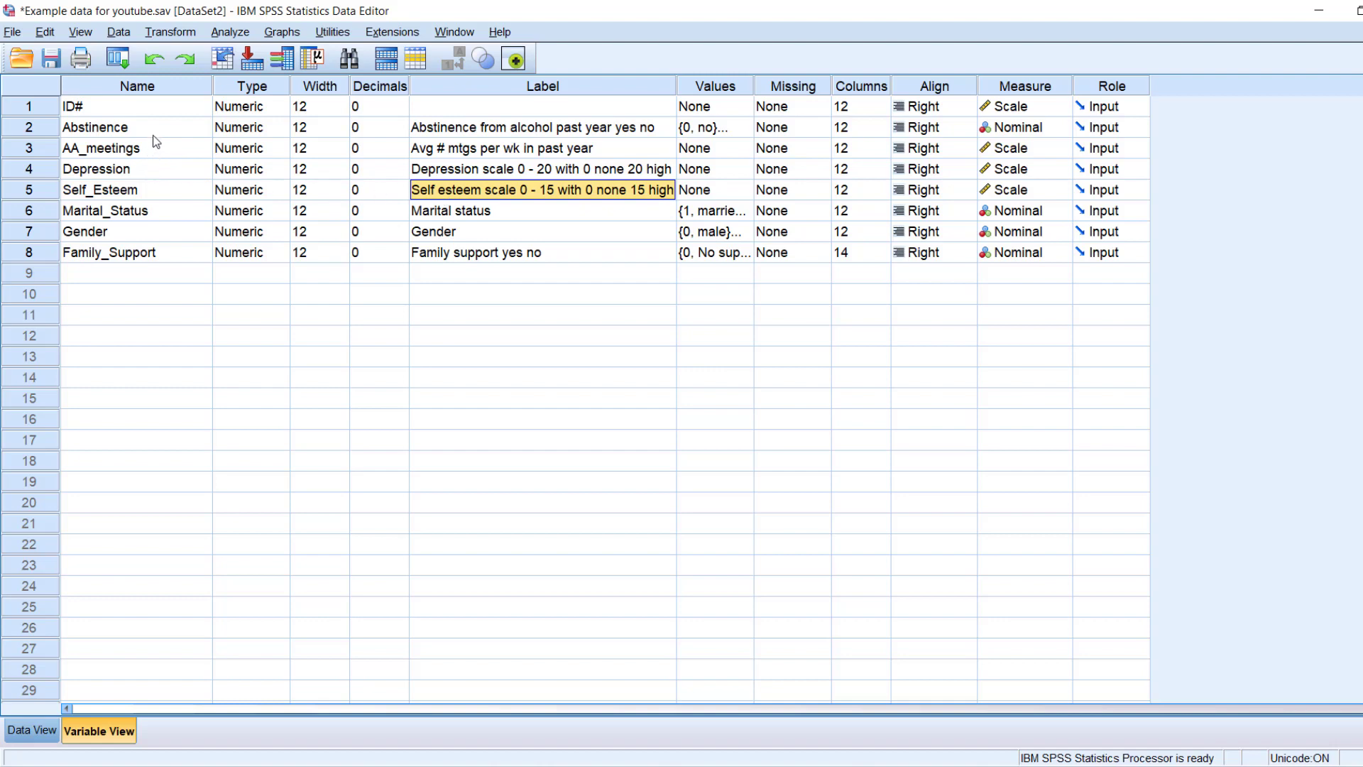
click(116, 294)
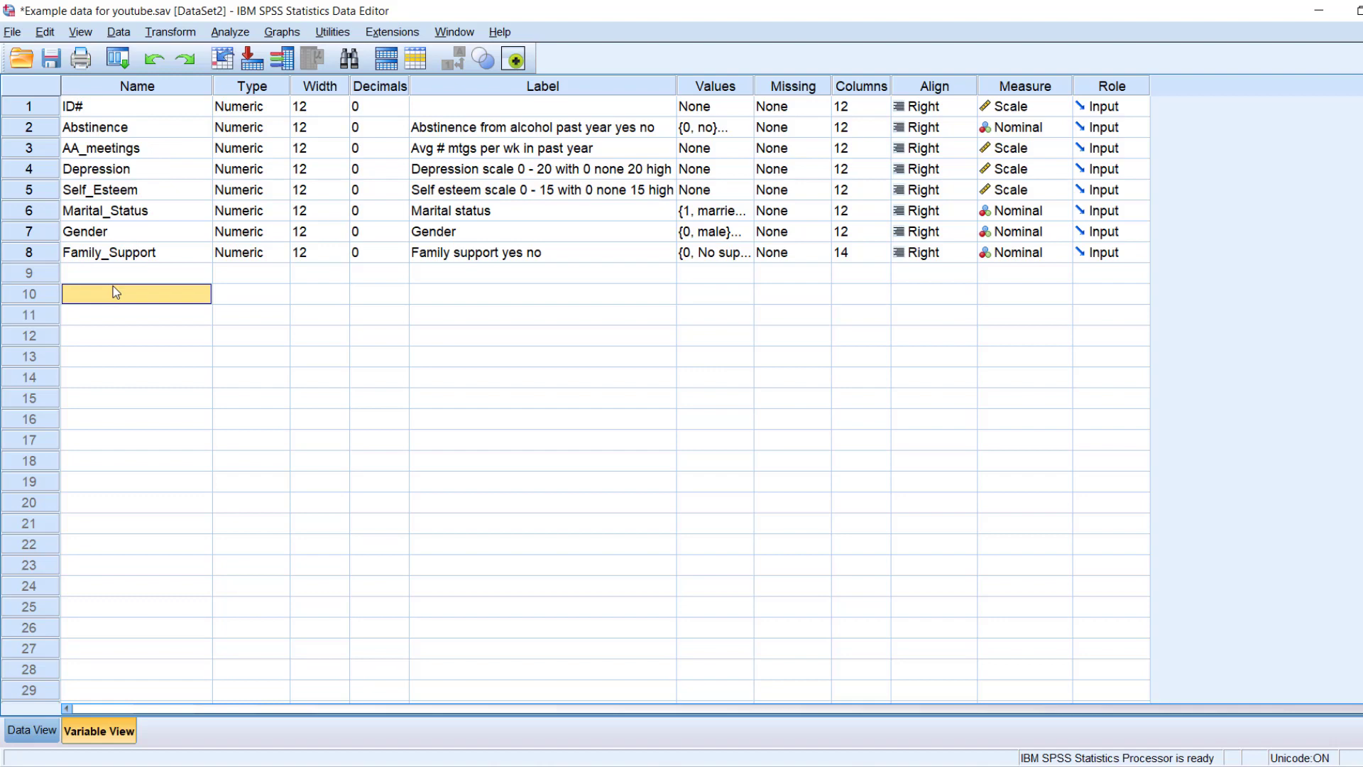
Step: Add trial variables q1 and q2, giving q1 the label 'friend suppo'
text(q)
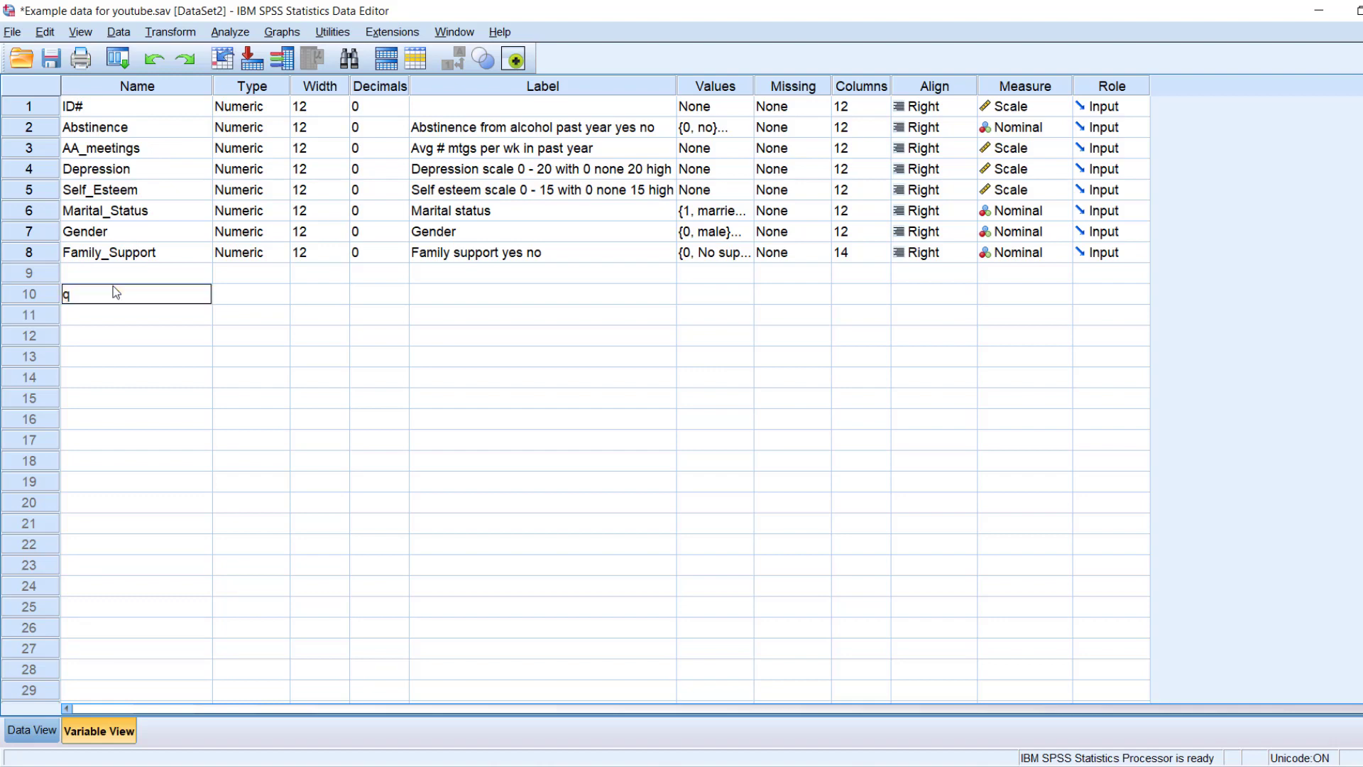
text(1)
key(Return)
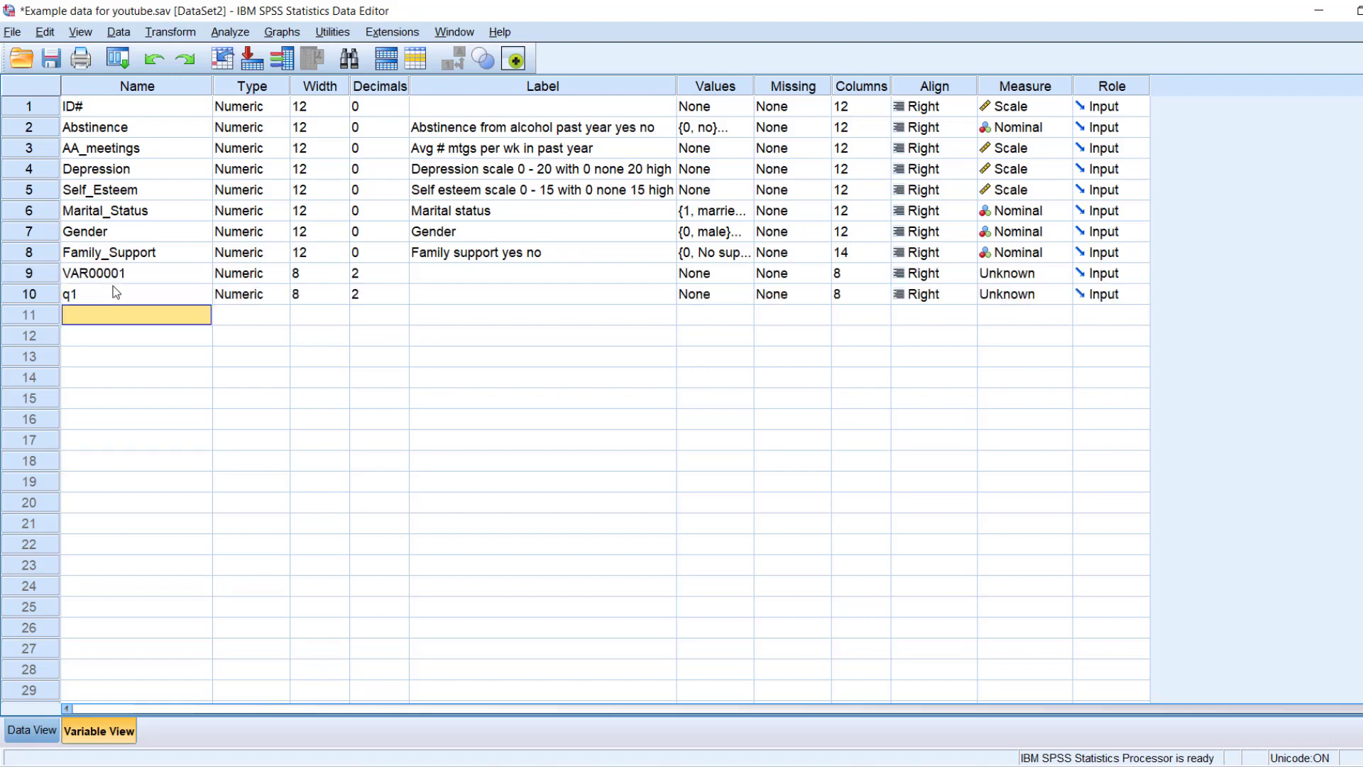
text(q2)
key(Return)
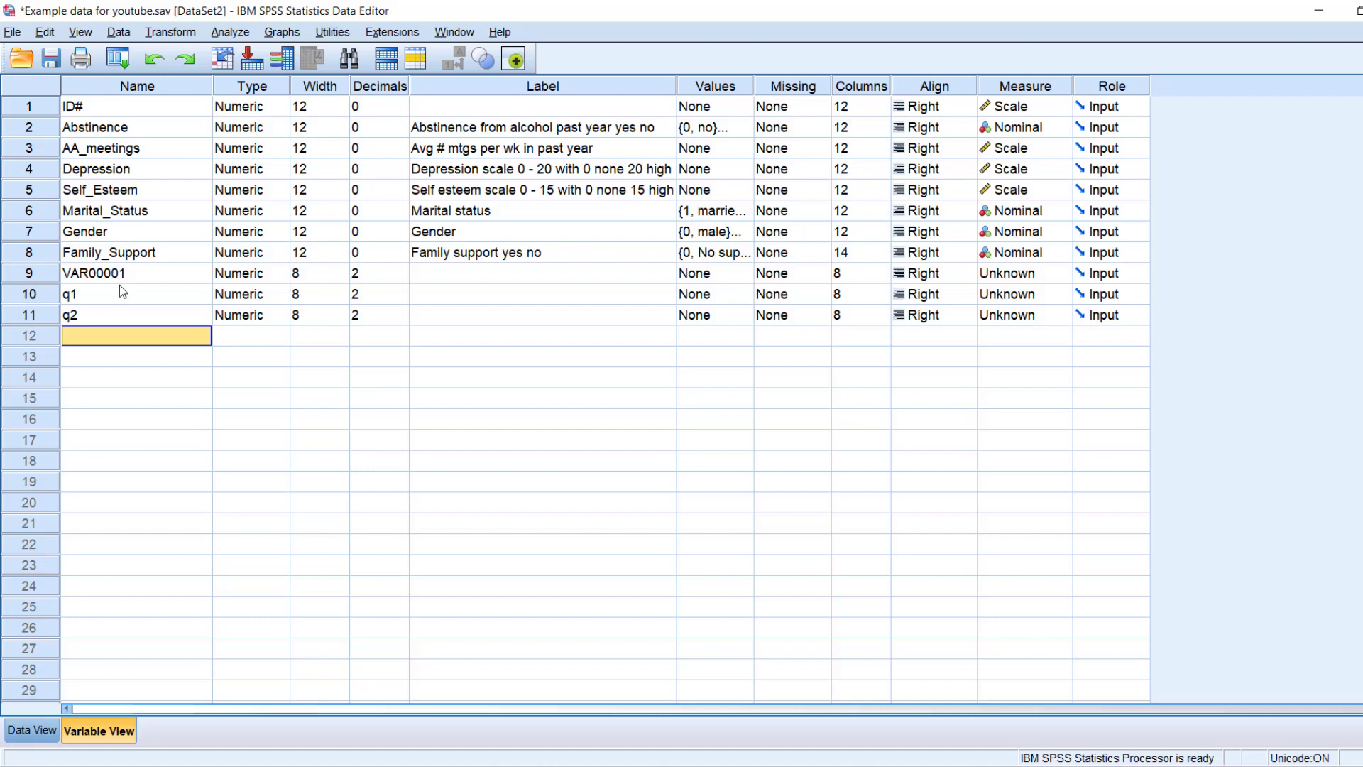
click(443, 298)
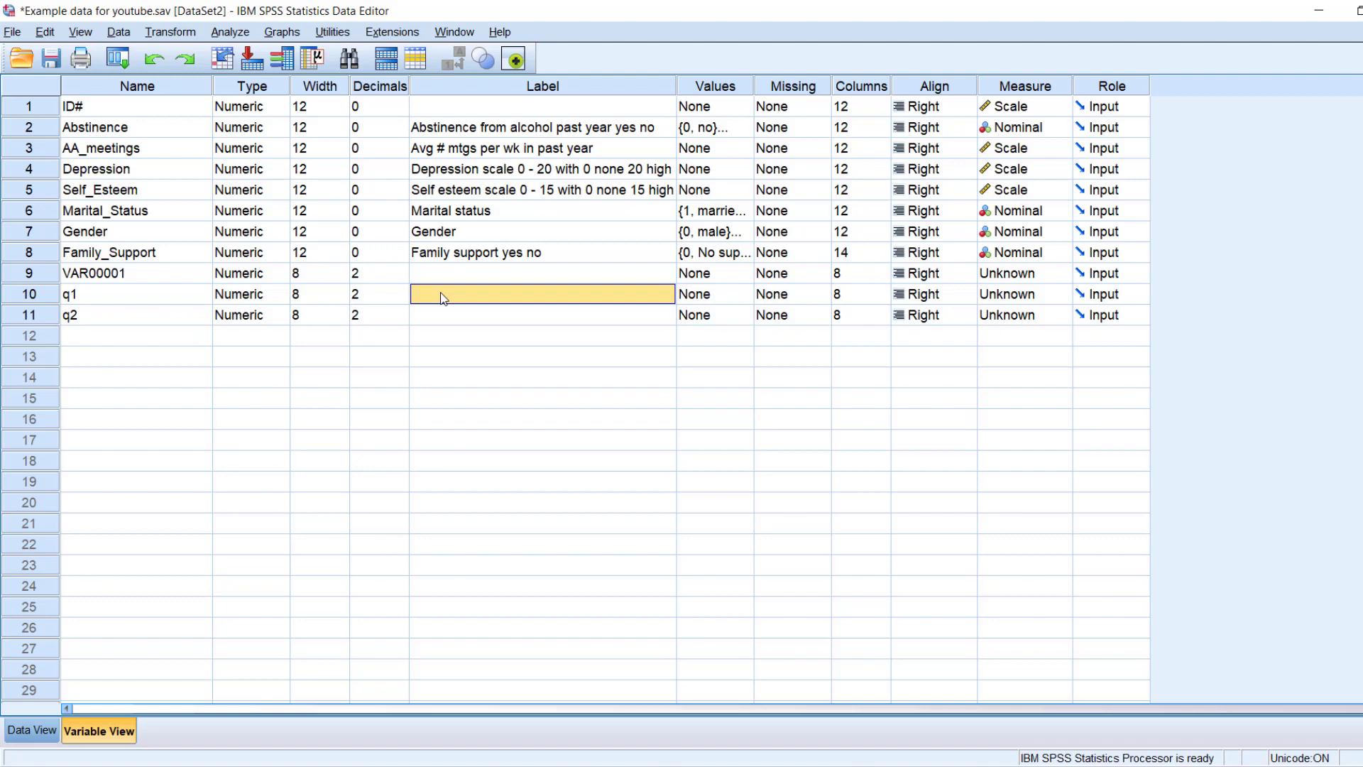
text(friend support)
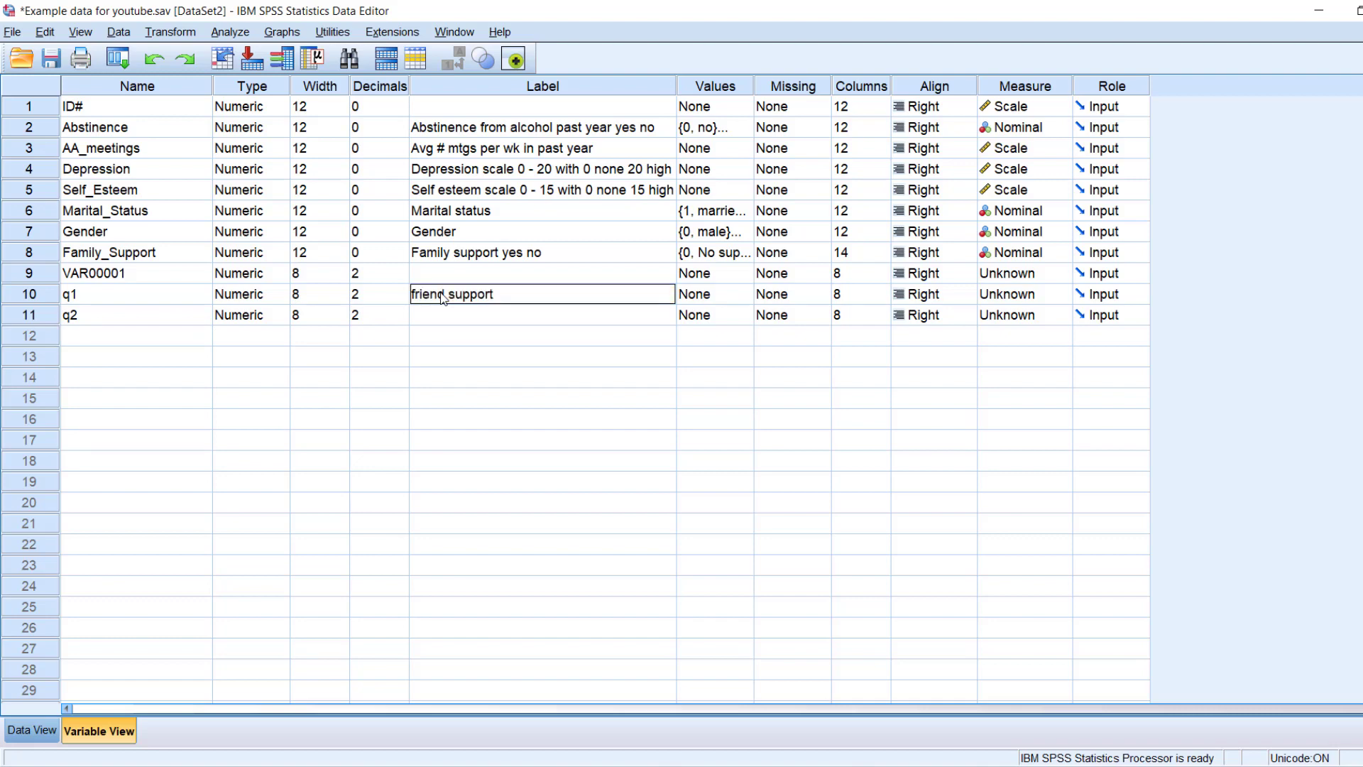
key(Return)
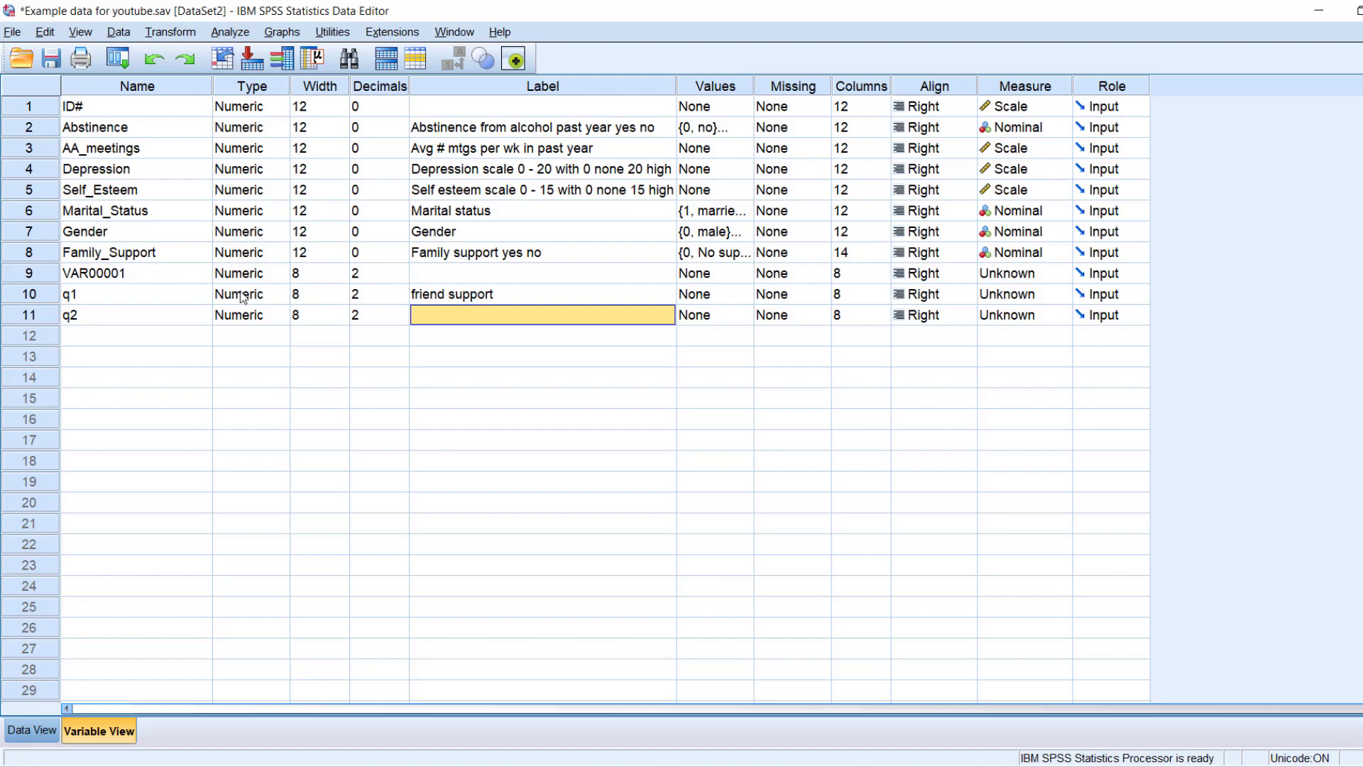
Step: Select rows 9–11 (VAR00001, q1, q2) and bring up their row actions menu
click(78, 294)
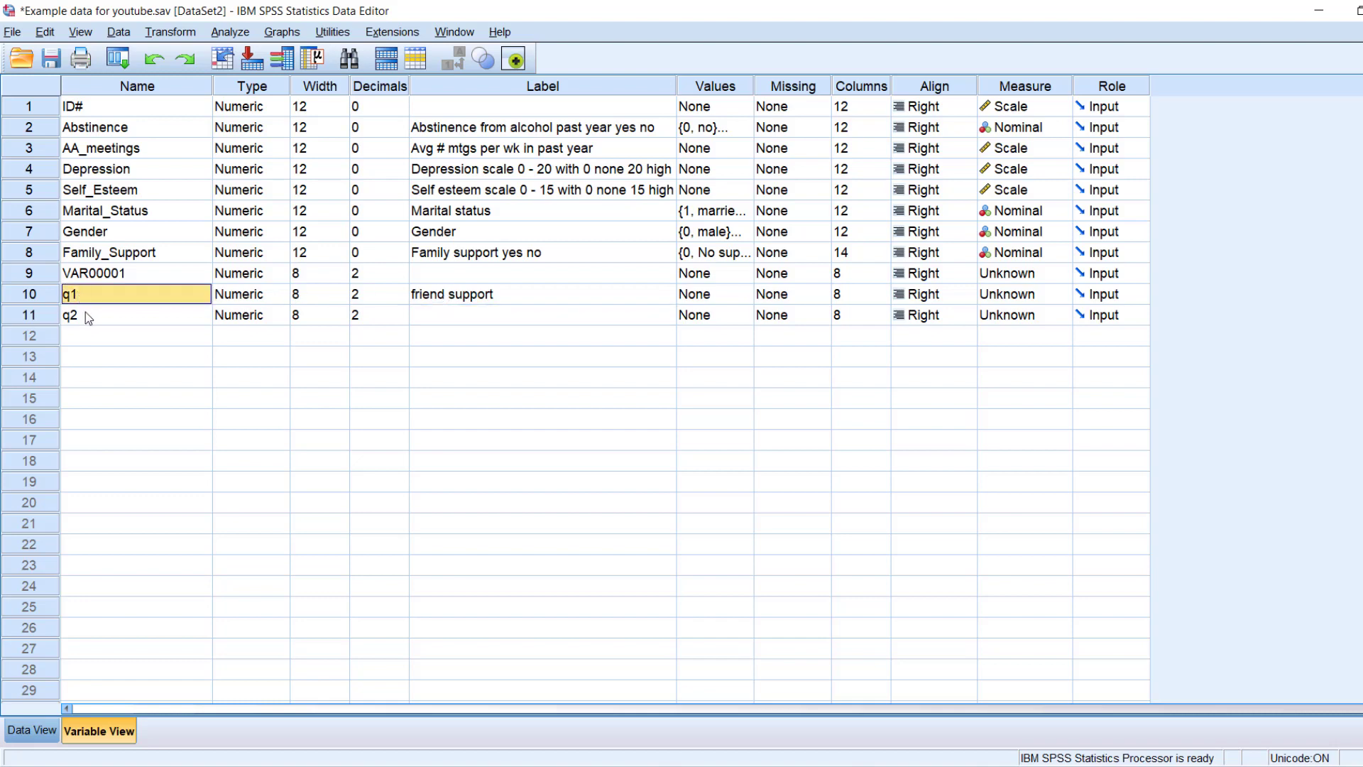
click(49, 279)
drag(48, 282, 53, 316)
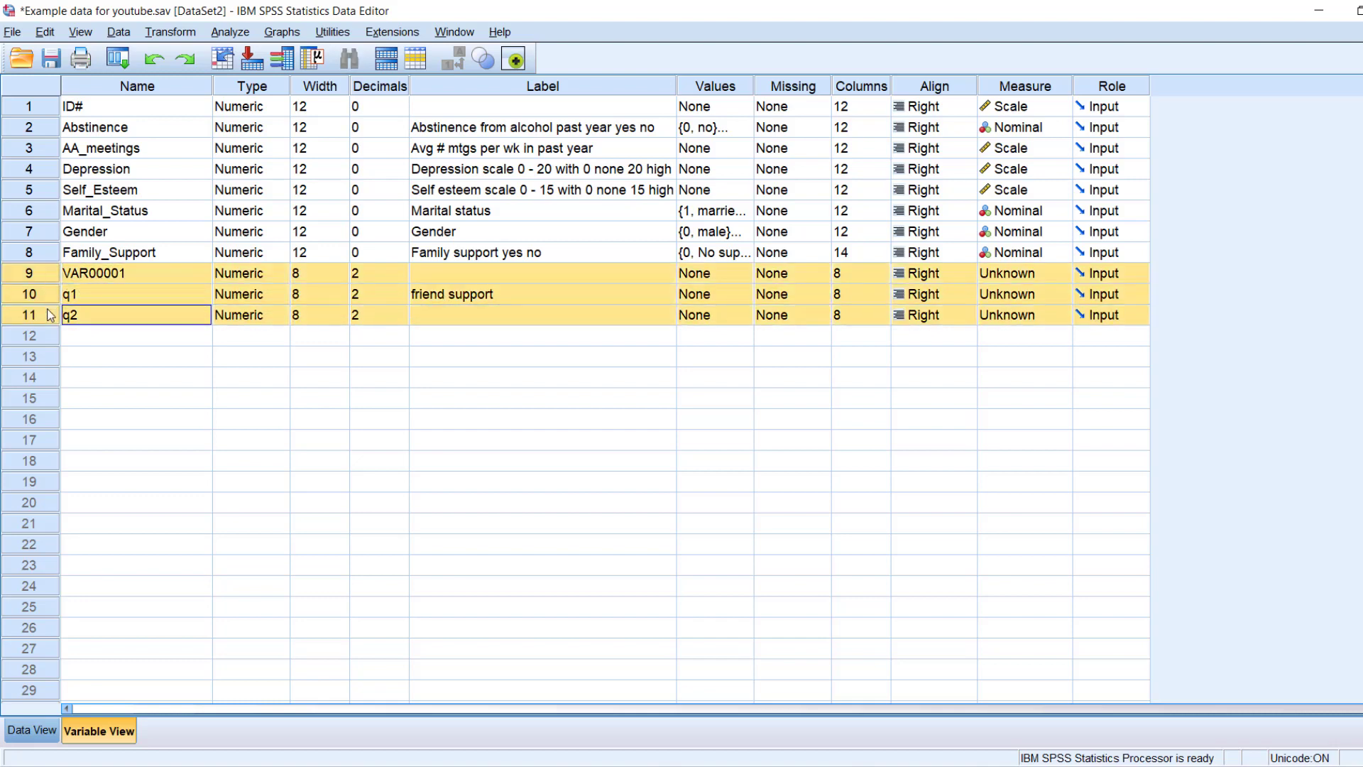
right_click(101, 284)
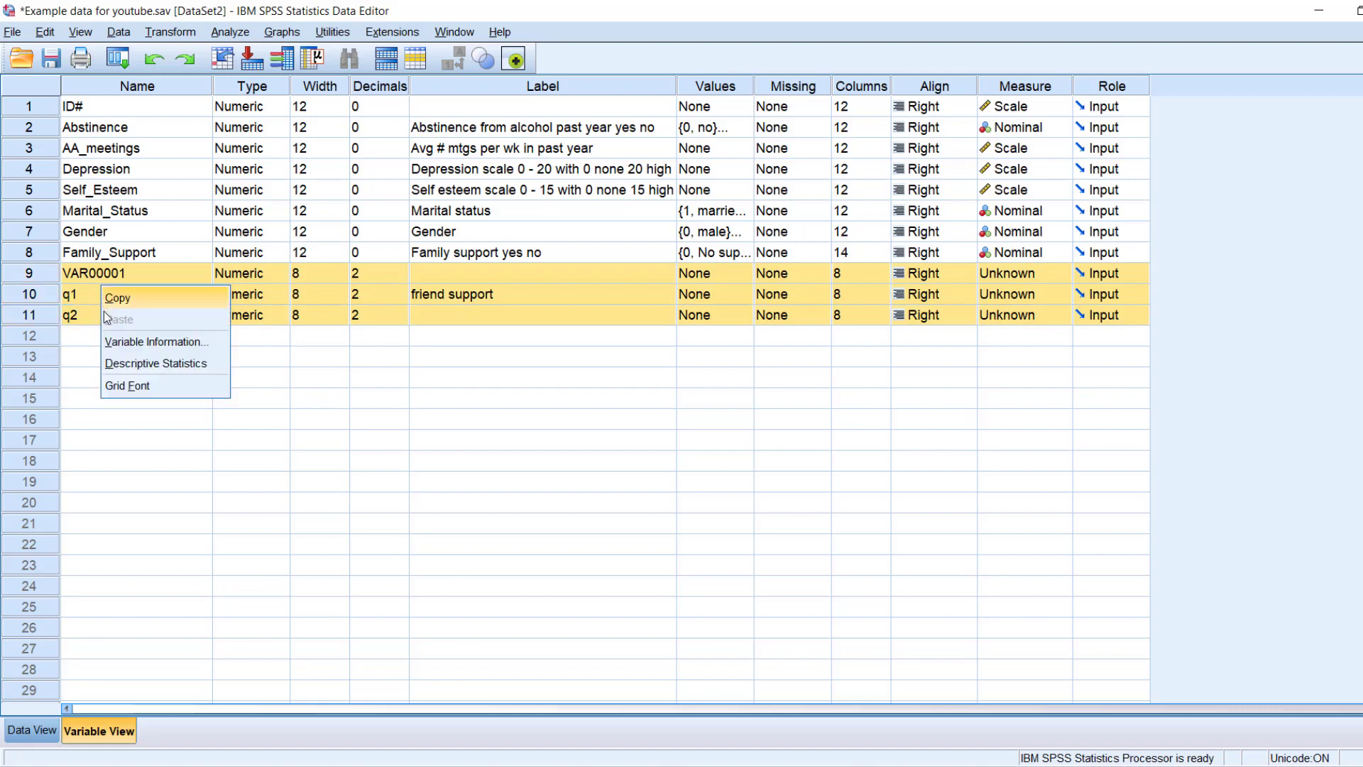
right_click(36, 281)
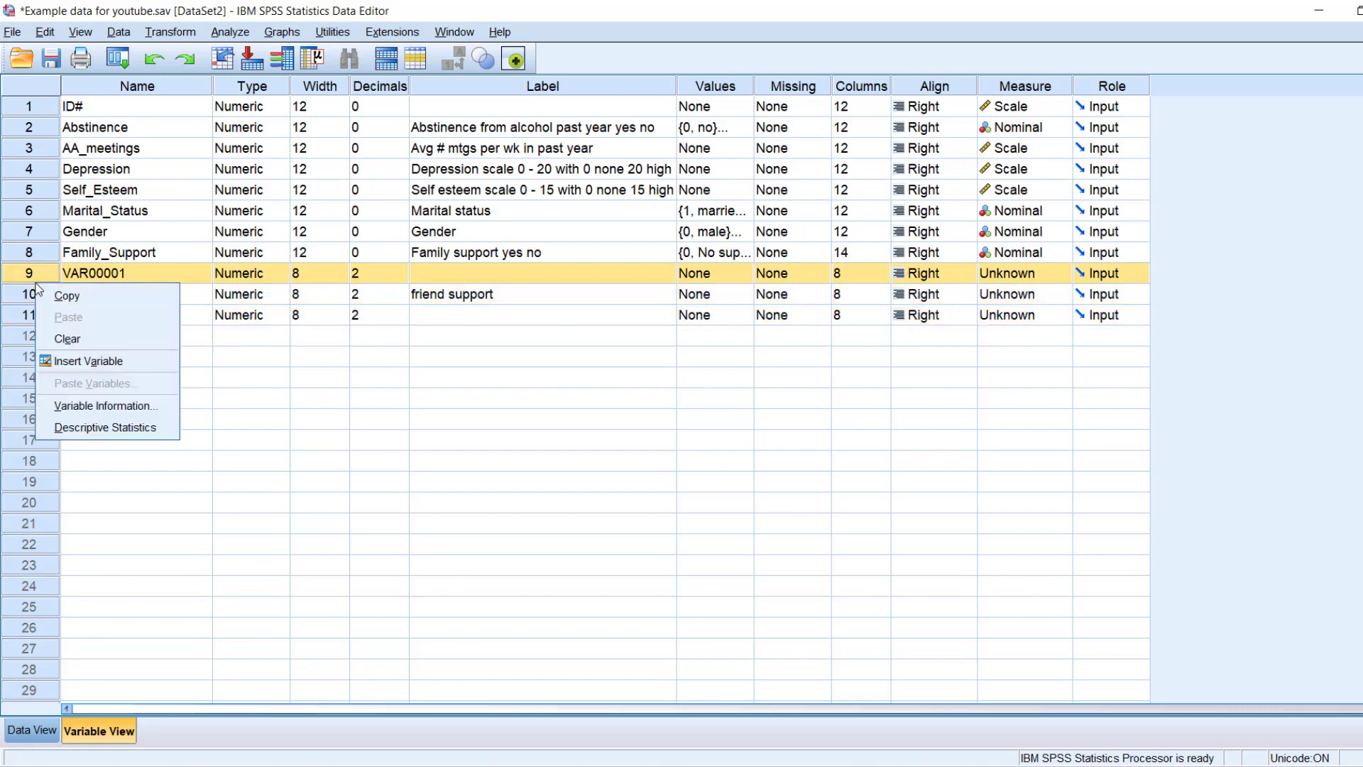
key(Escape)
shift+click(34, 313)
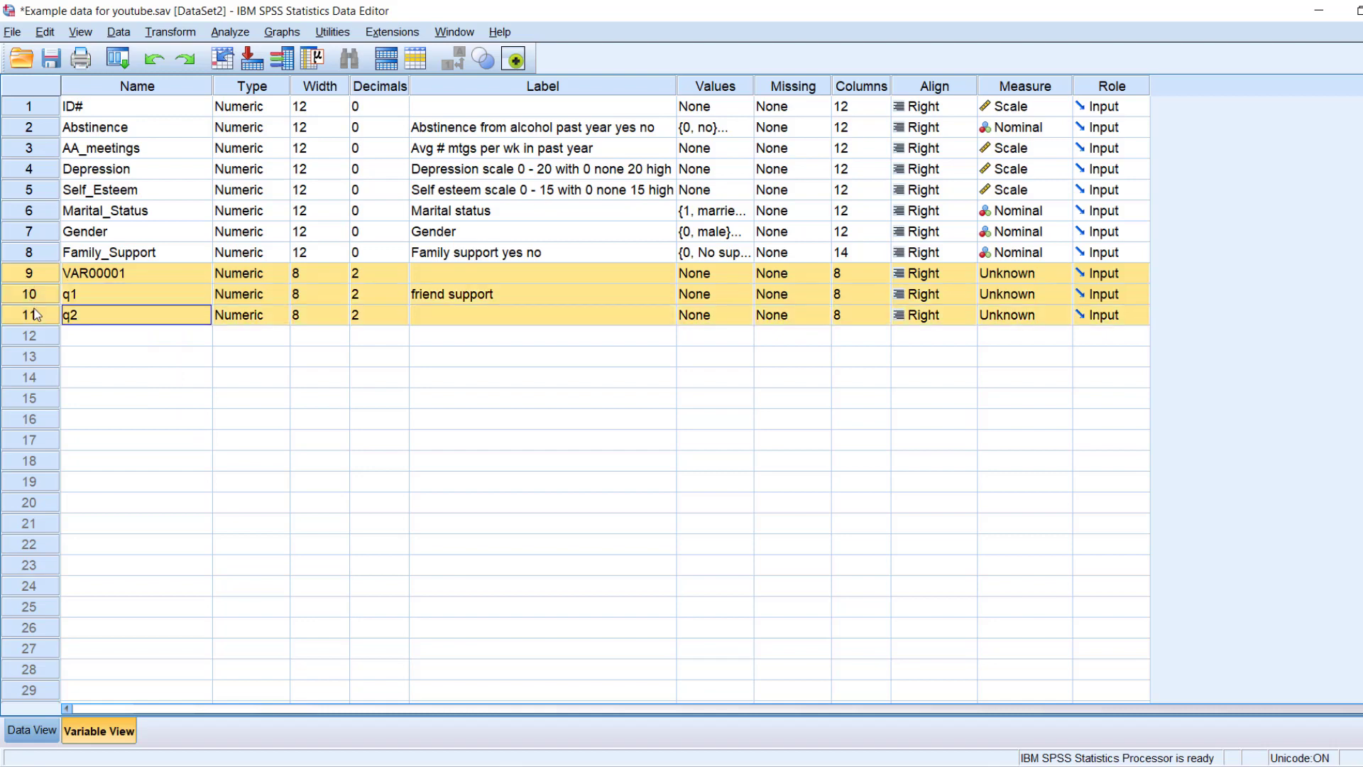
right_click(35, 287)
Step: Clear VAR00001, q1 and q2 from the variable list
click(51, 338)
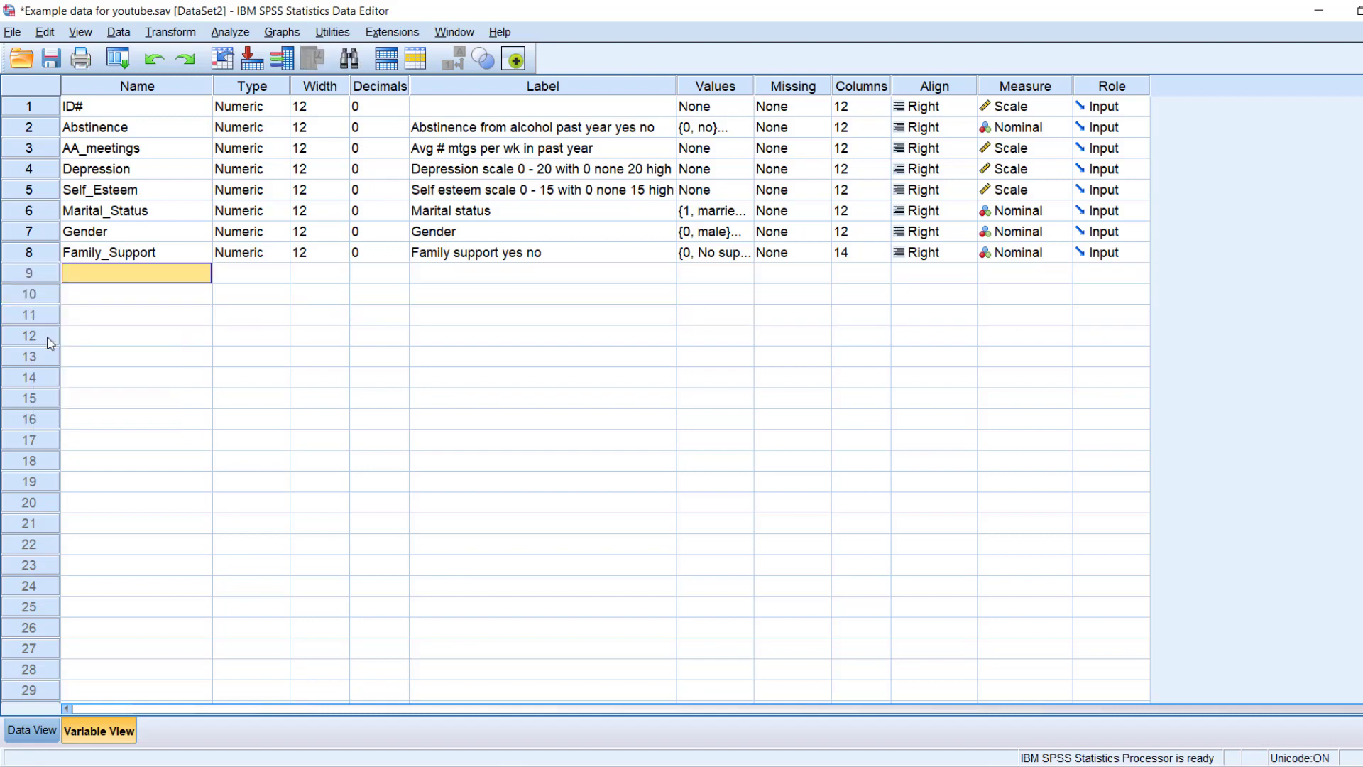
click(223, 290)
click(178, 277)
Step: Widen the Label column and then the Type column
drag(677, 84, 719, 84)
click(540, 135)
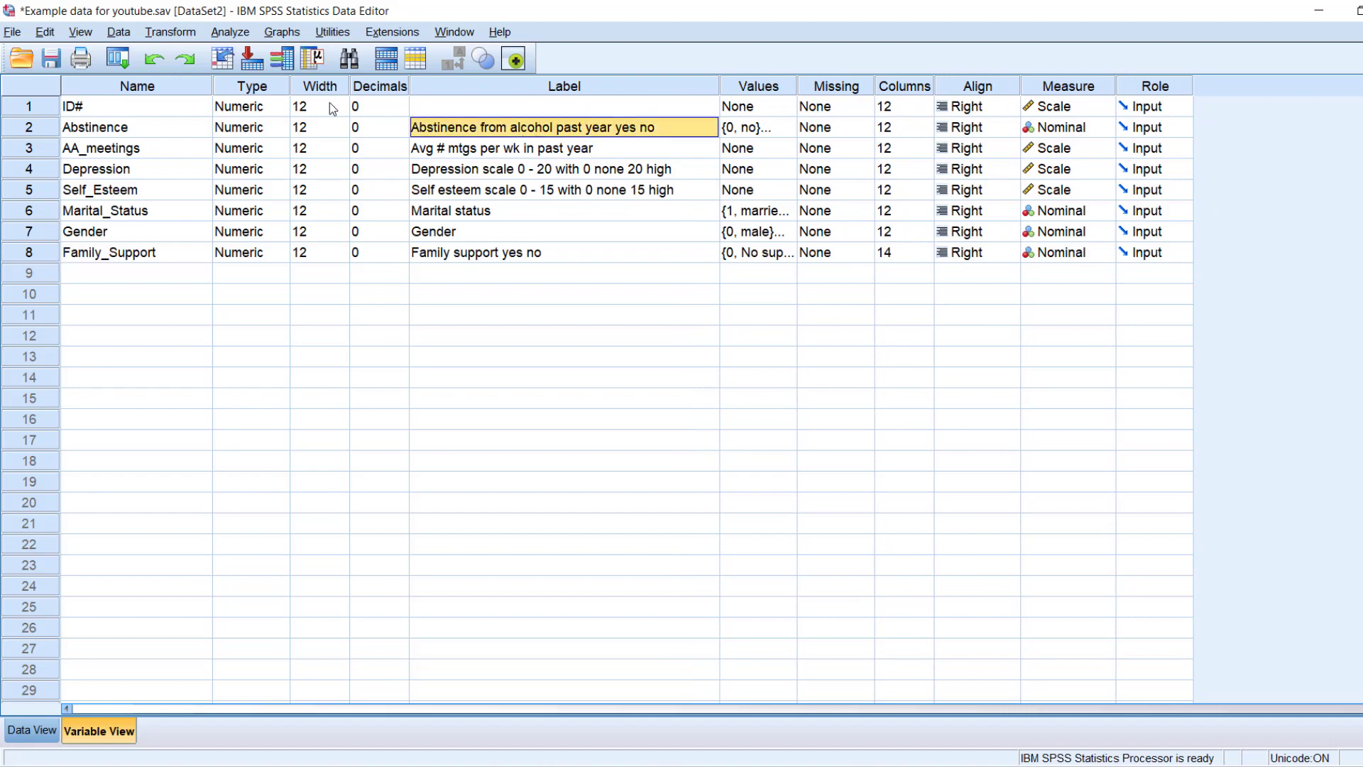
drag(287, 91, 307, 91)
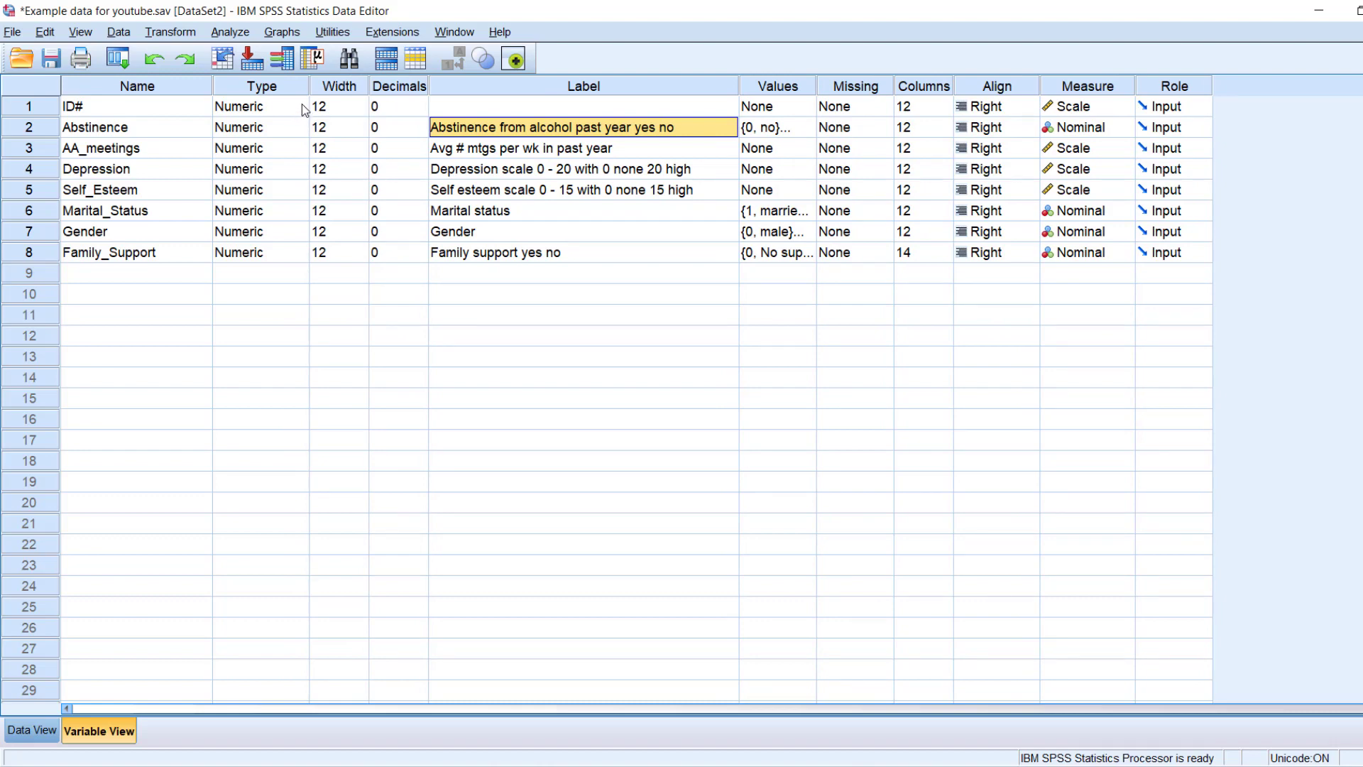
click(305, 107)
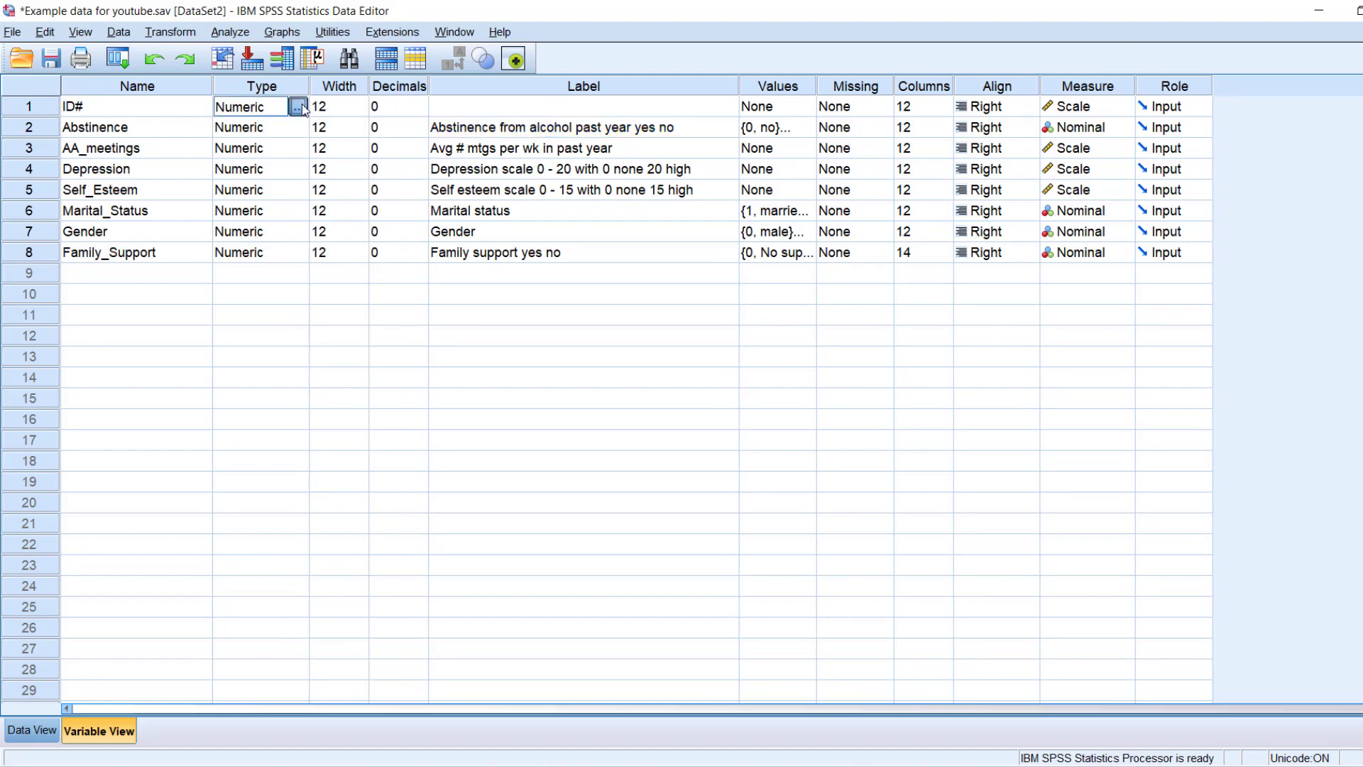
click(298, 107)
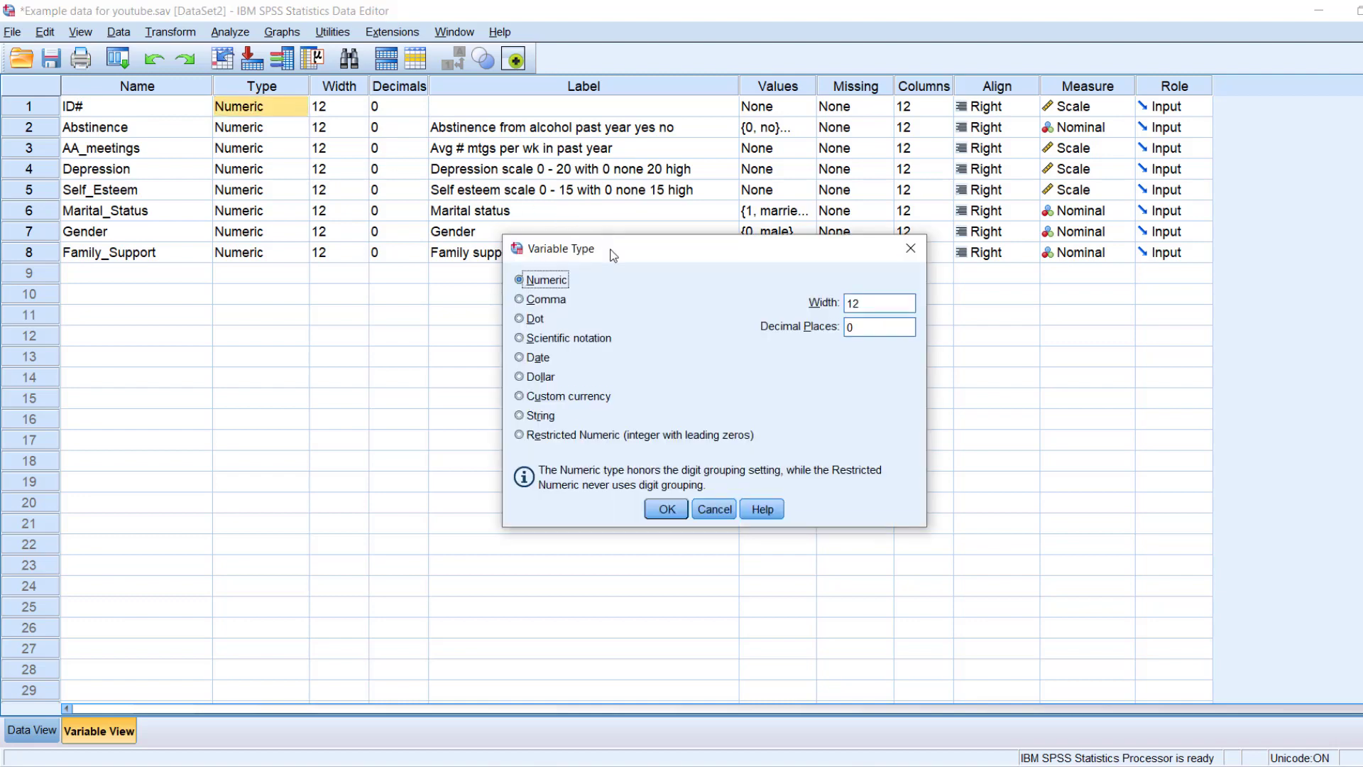
drag(613, 253, 507, 161)
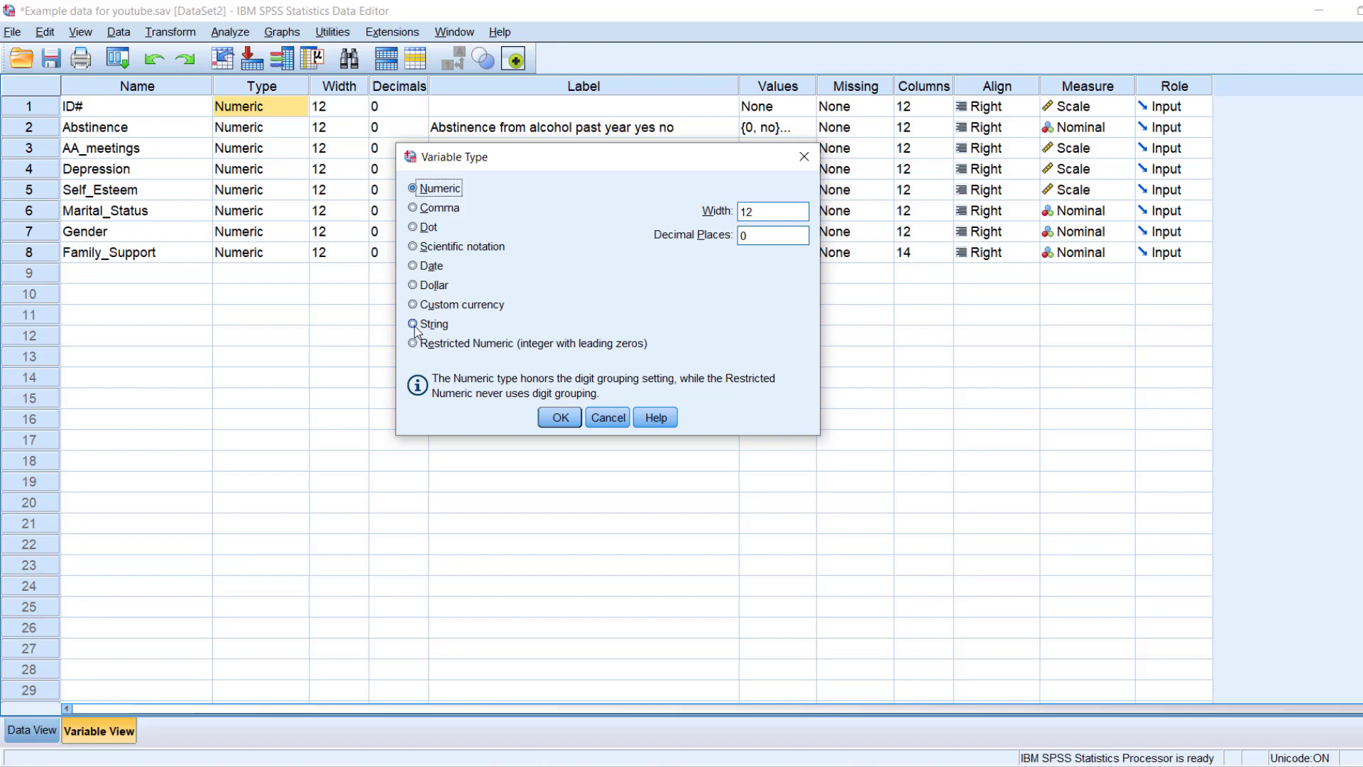
click(614, 417)
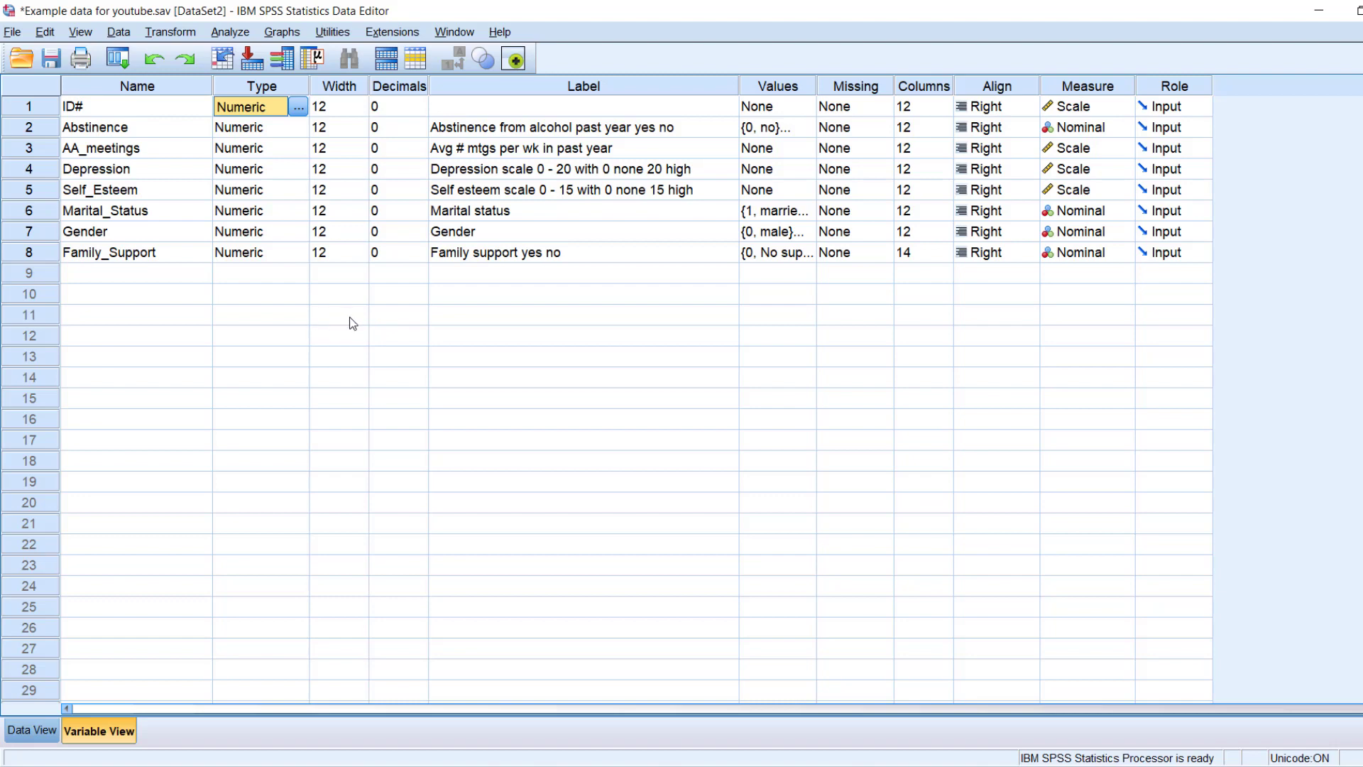
Step: Create a String variable named 'Other' in row 10 and switch to Data View
click(121, 303)
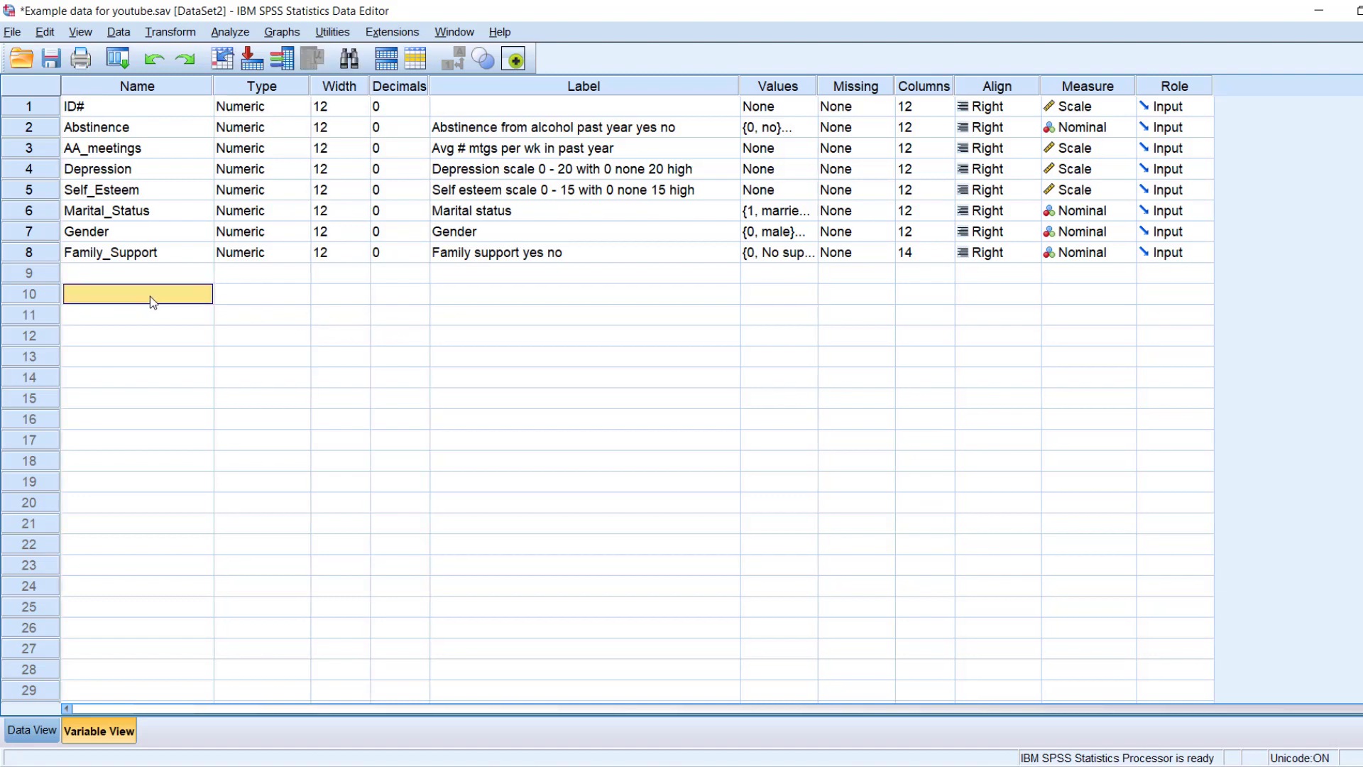
text(Other)
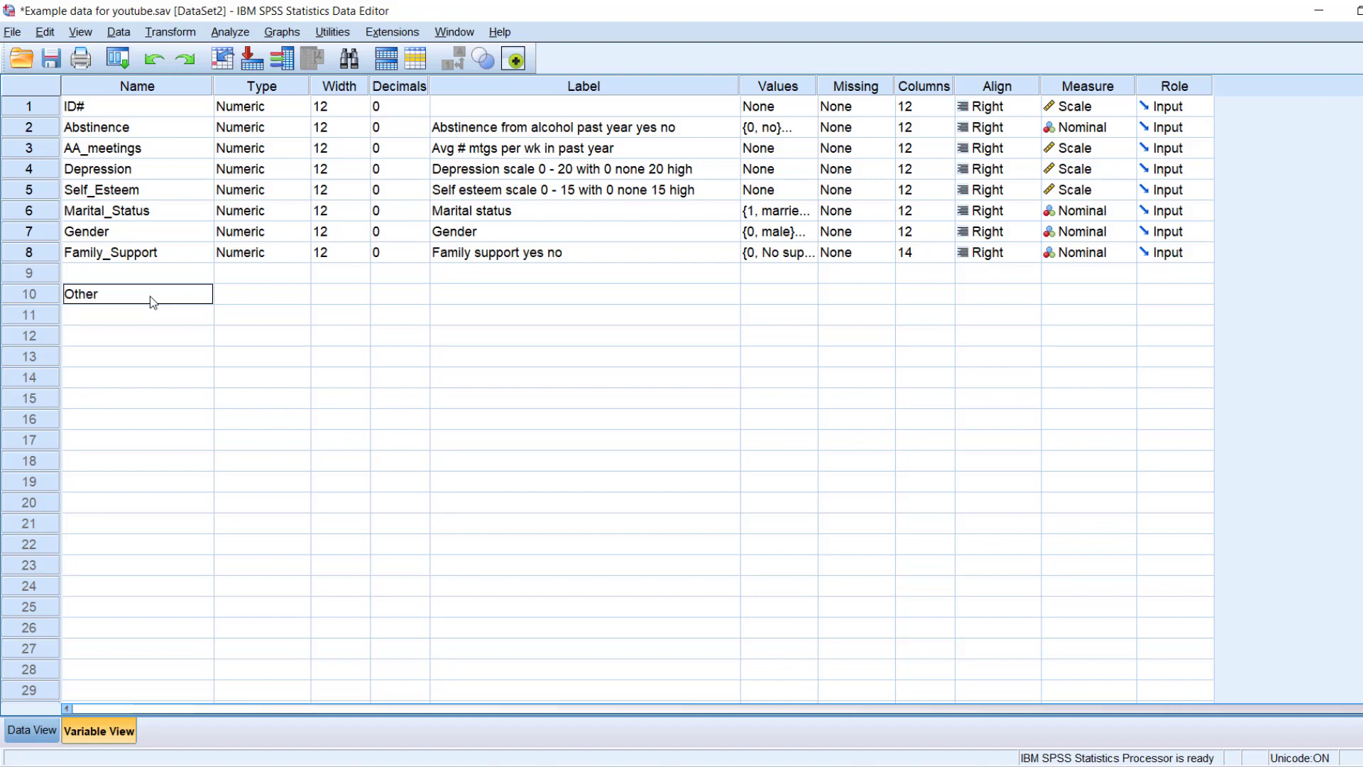
key(Tab)
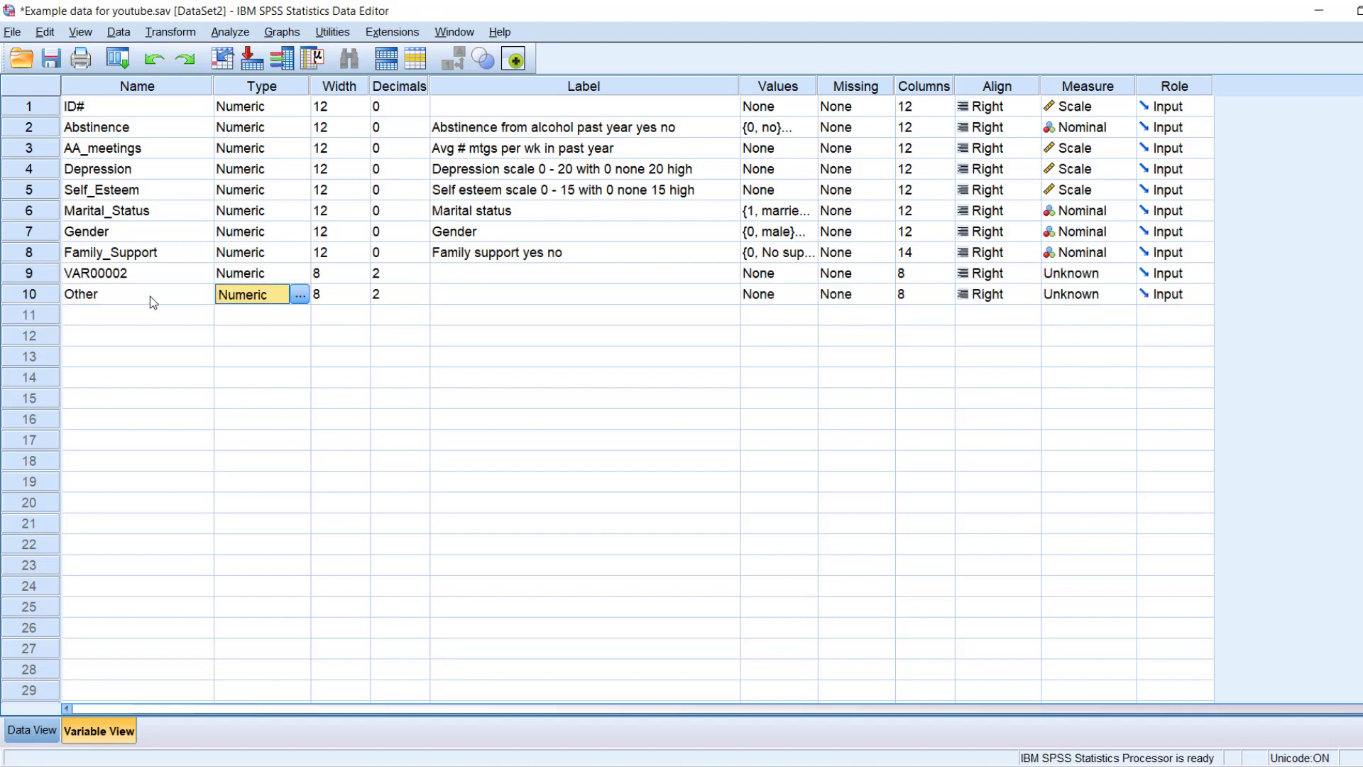
click(298, 295)
click(534, 415)
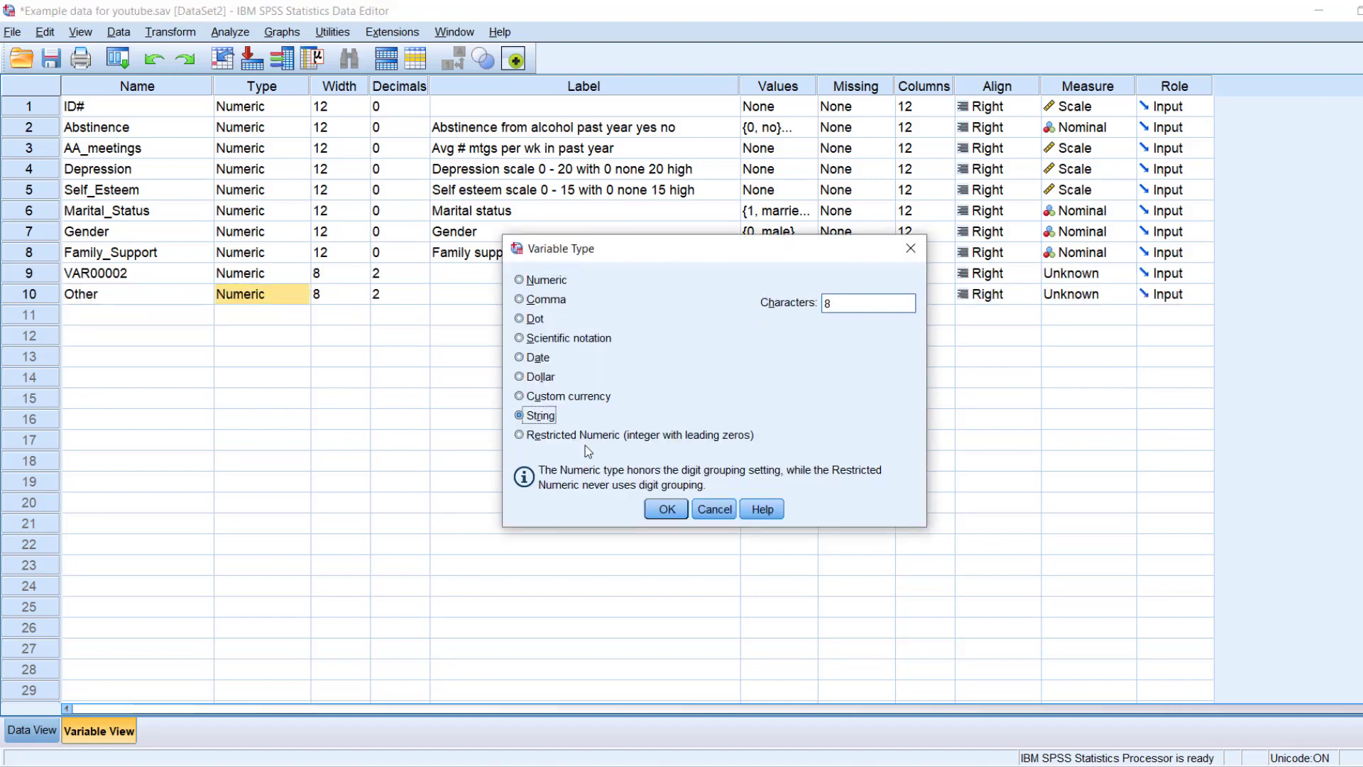
click(666, 509)
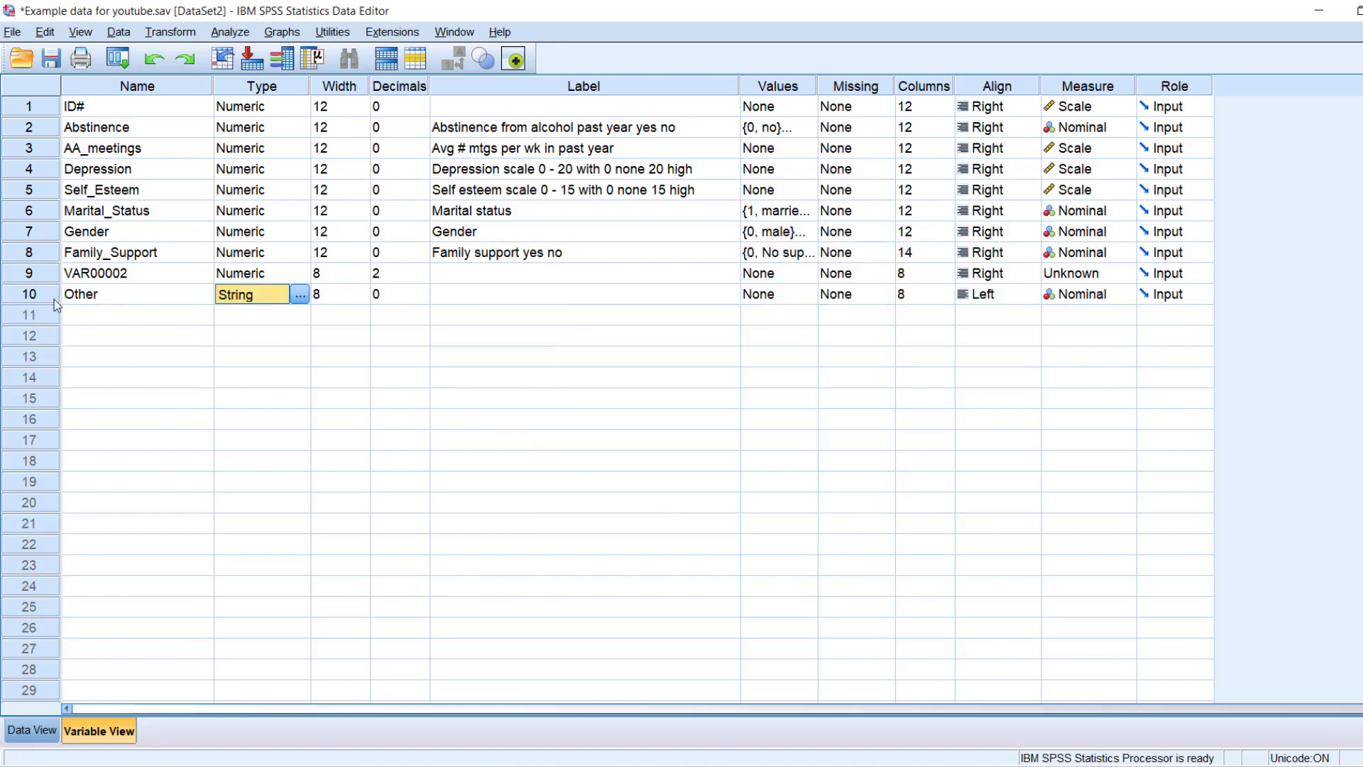
click(25, 731)
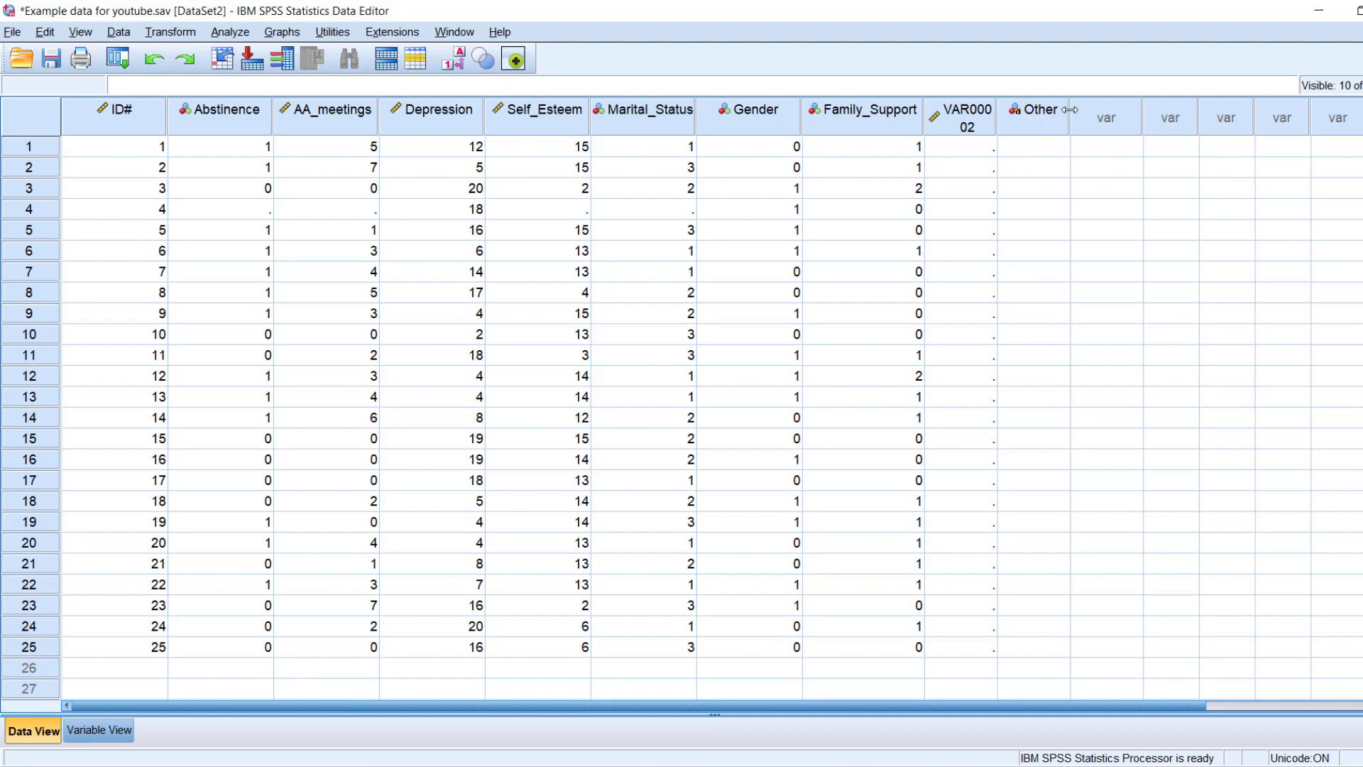
Step: Widen the Other column and enter 'Armenian' as case 1's value
drag(1069, 114, 1142, 113)
click(1057, 146)
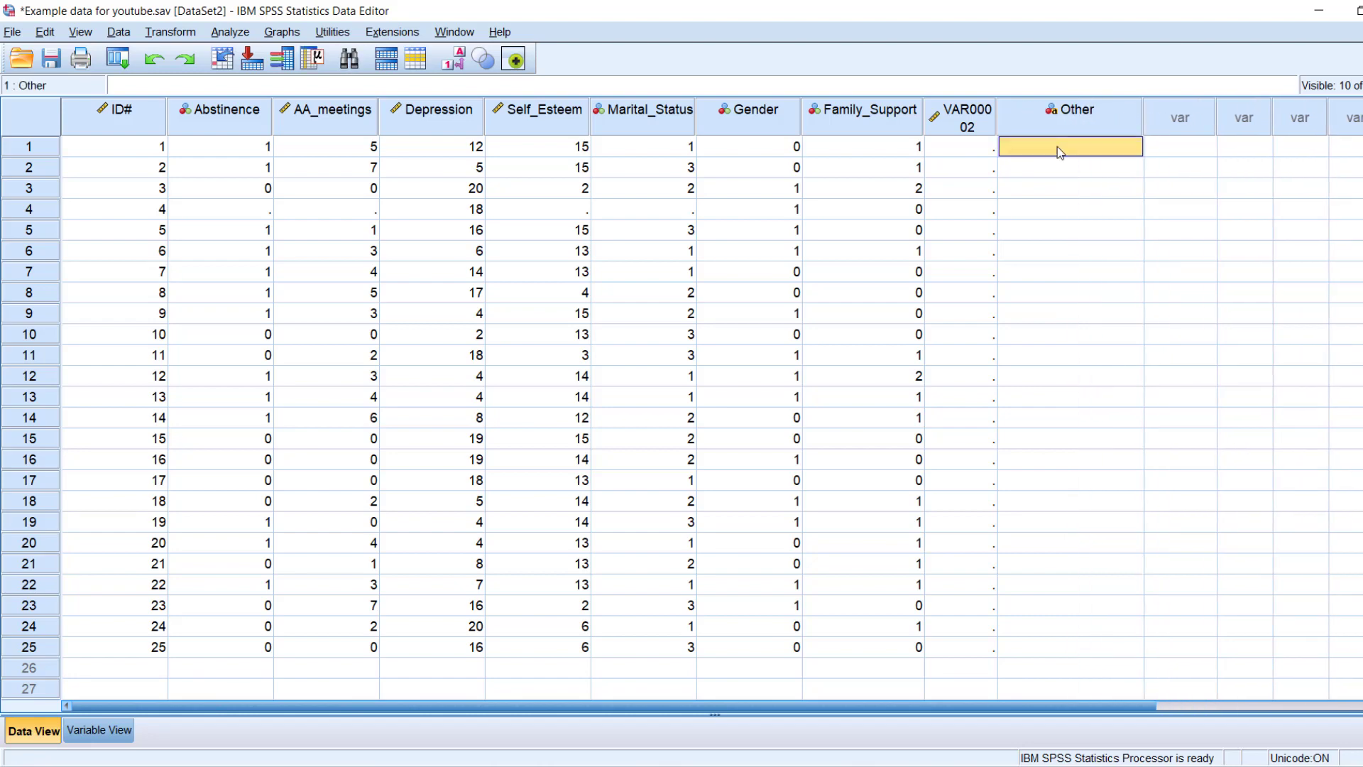
text(Armenian)
key(Return)
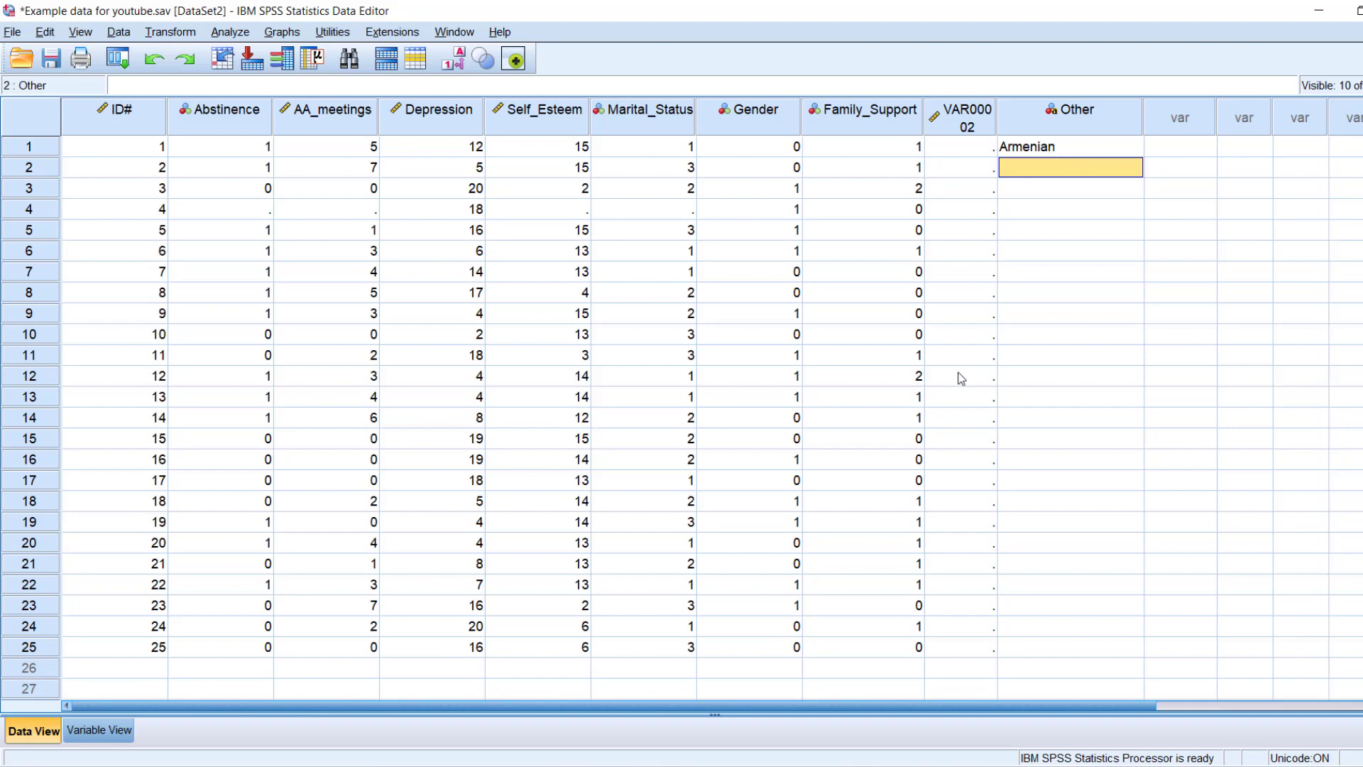
Step: Try entering 'Armenian' in Family_Support row 26, recheck Other, and return to Variable View
click(891, 671)
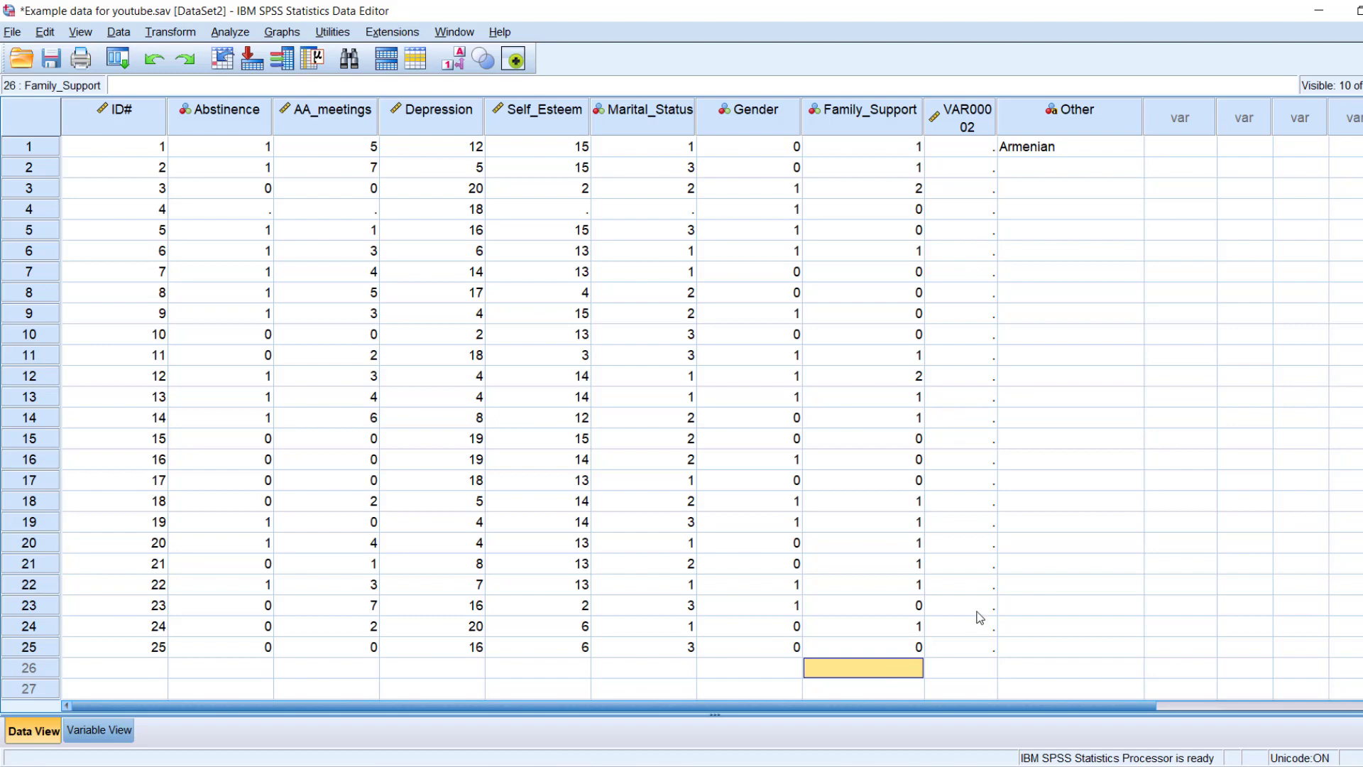
text(Armenian)
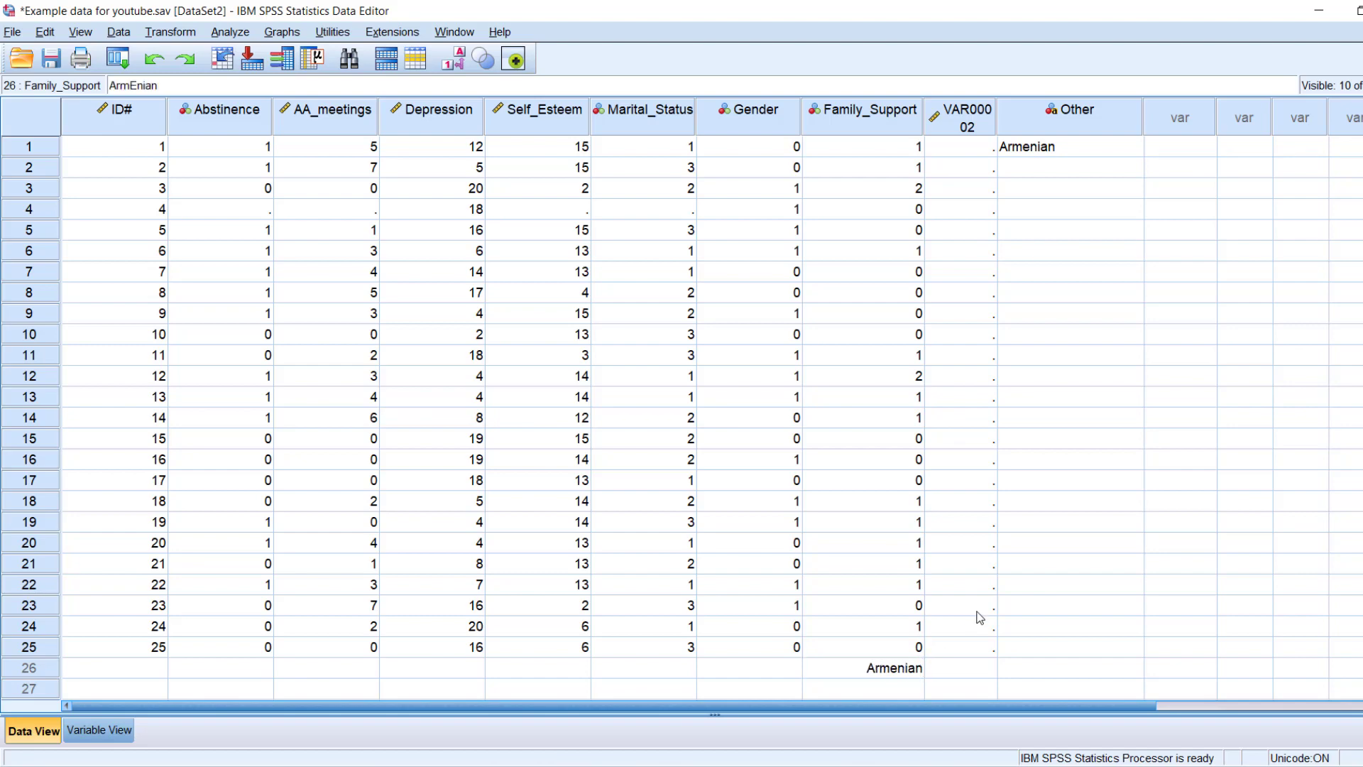
key(Return)
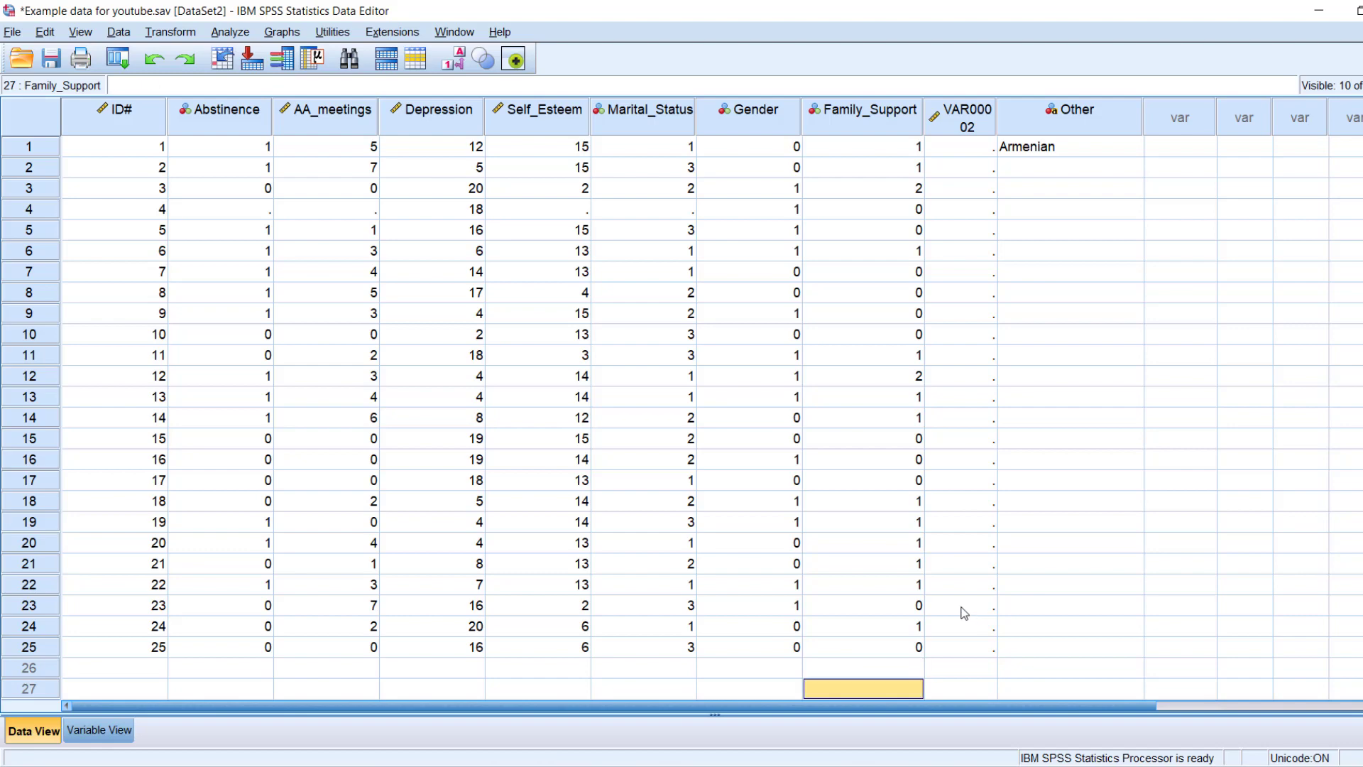
click(910, 669)
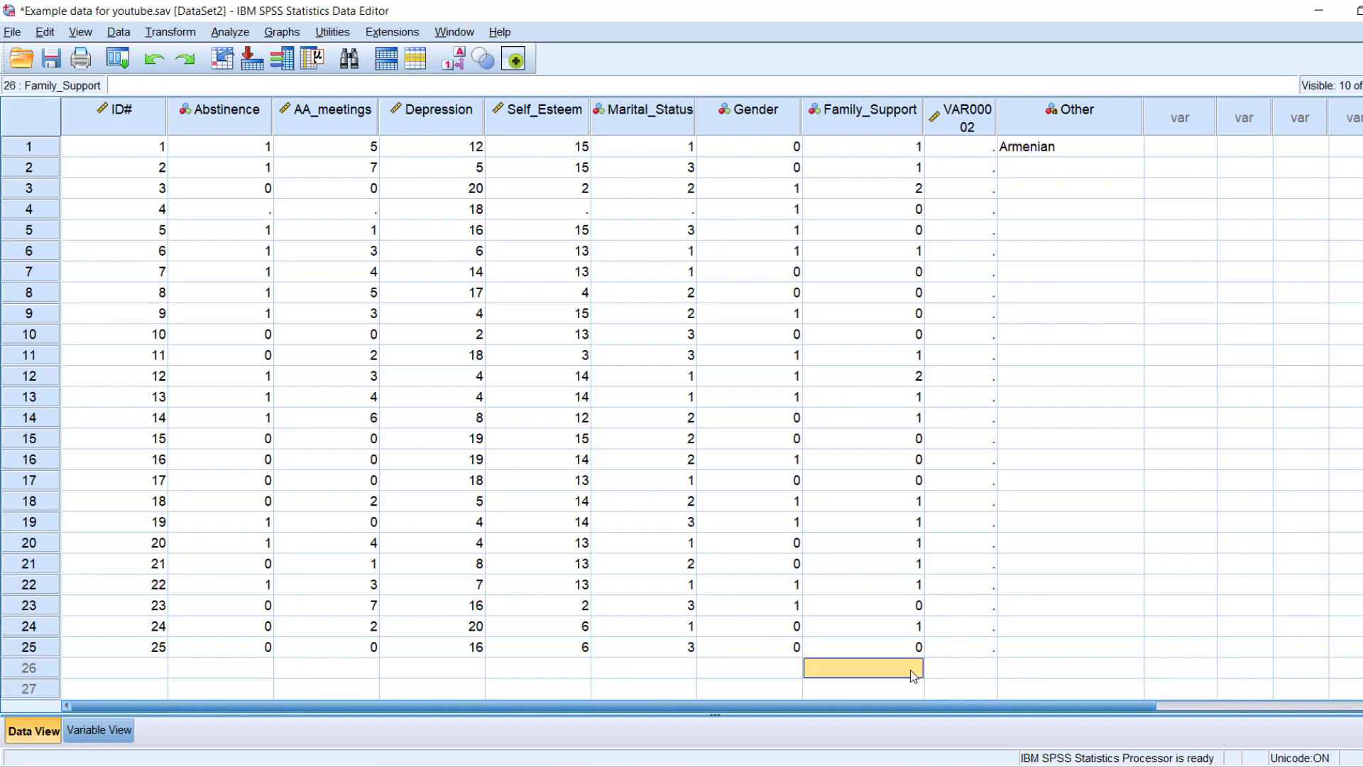
click(1062, 149)
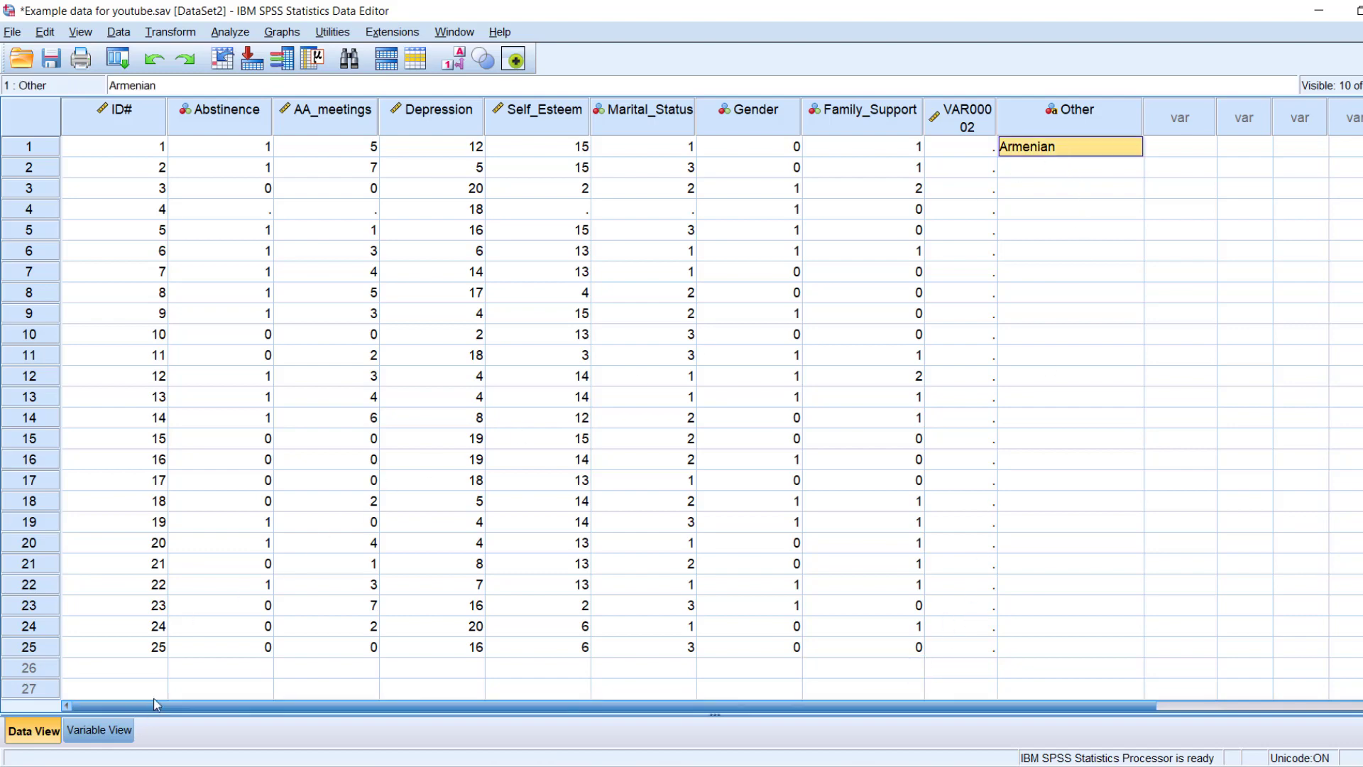
click(100, 730)
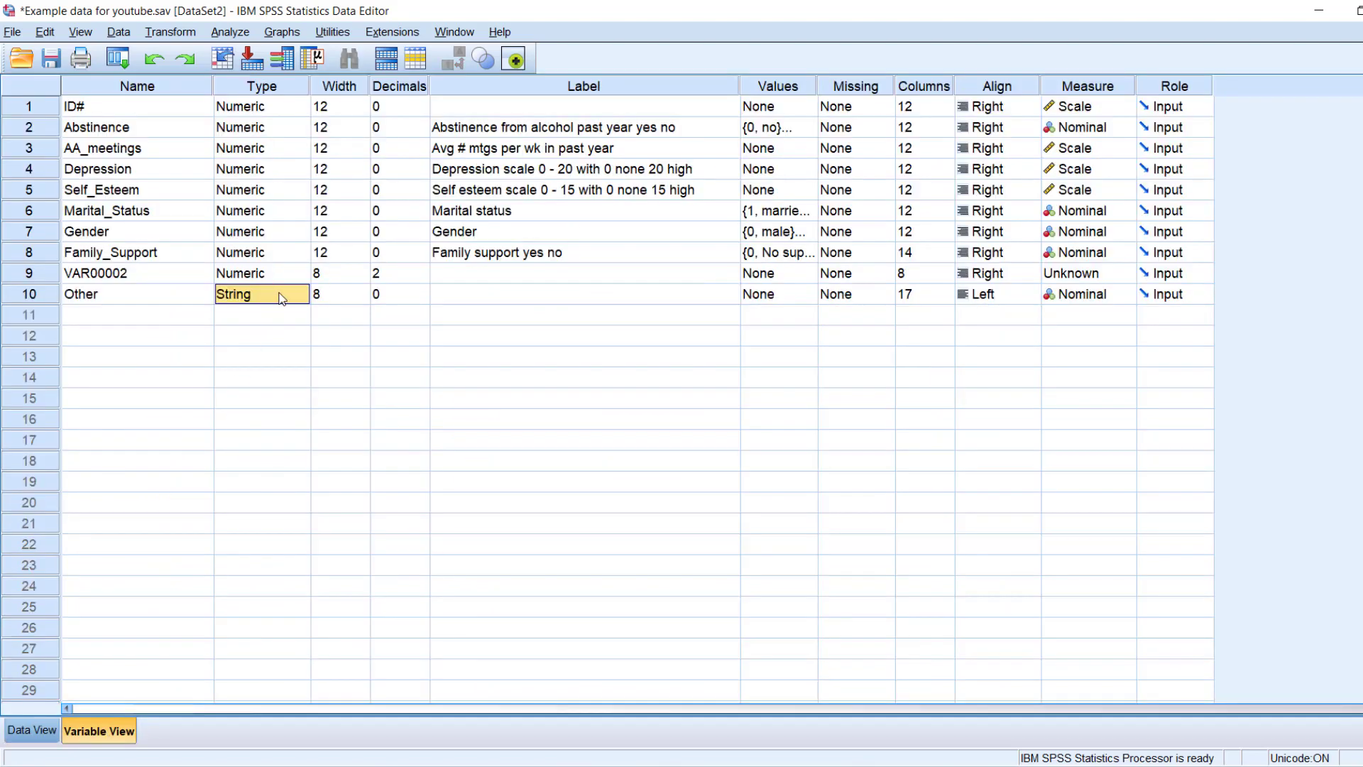
Step: Clear VAR00002 and Other, then open Family_Support's Variable Type settings
click(32, 274)
shift+click(32, 293)
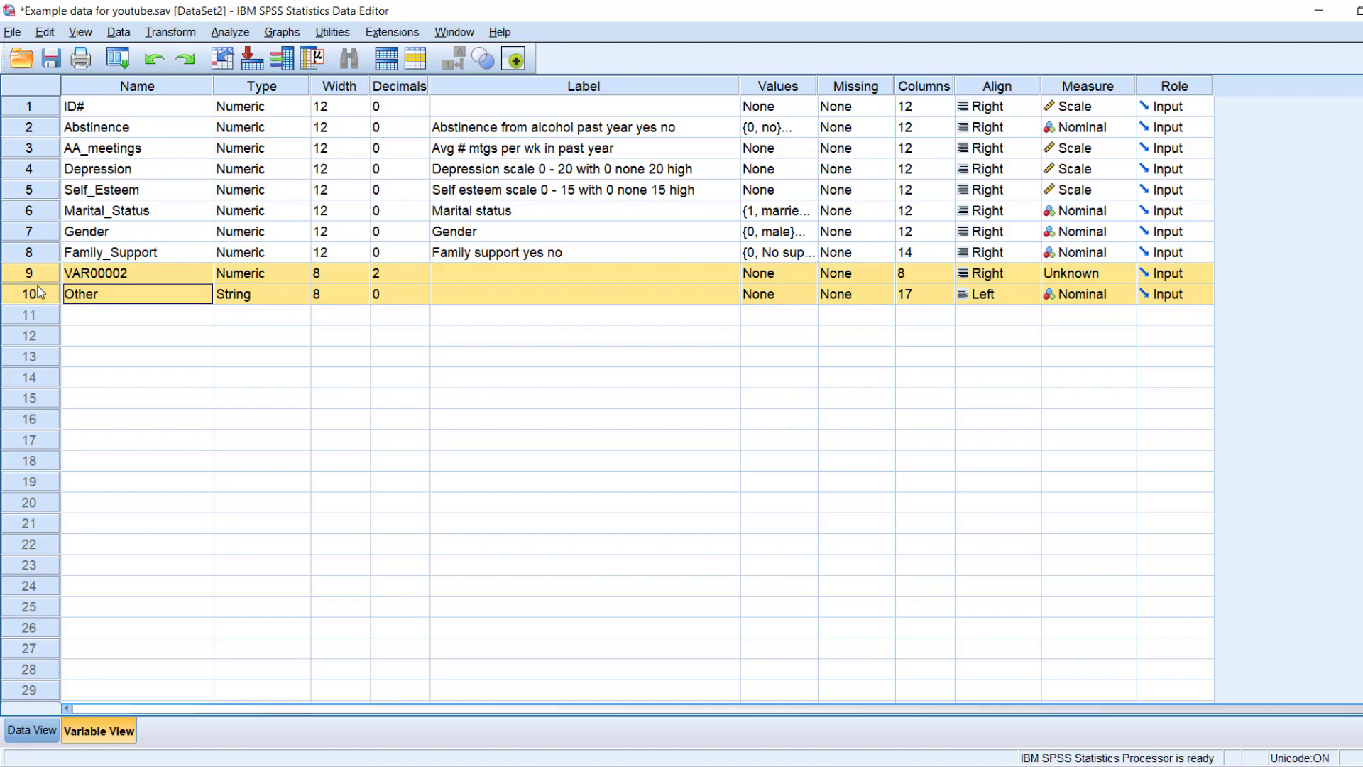
right_click(39, 292)
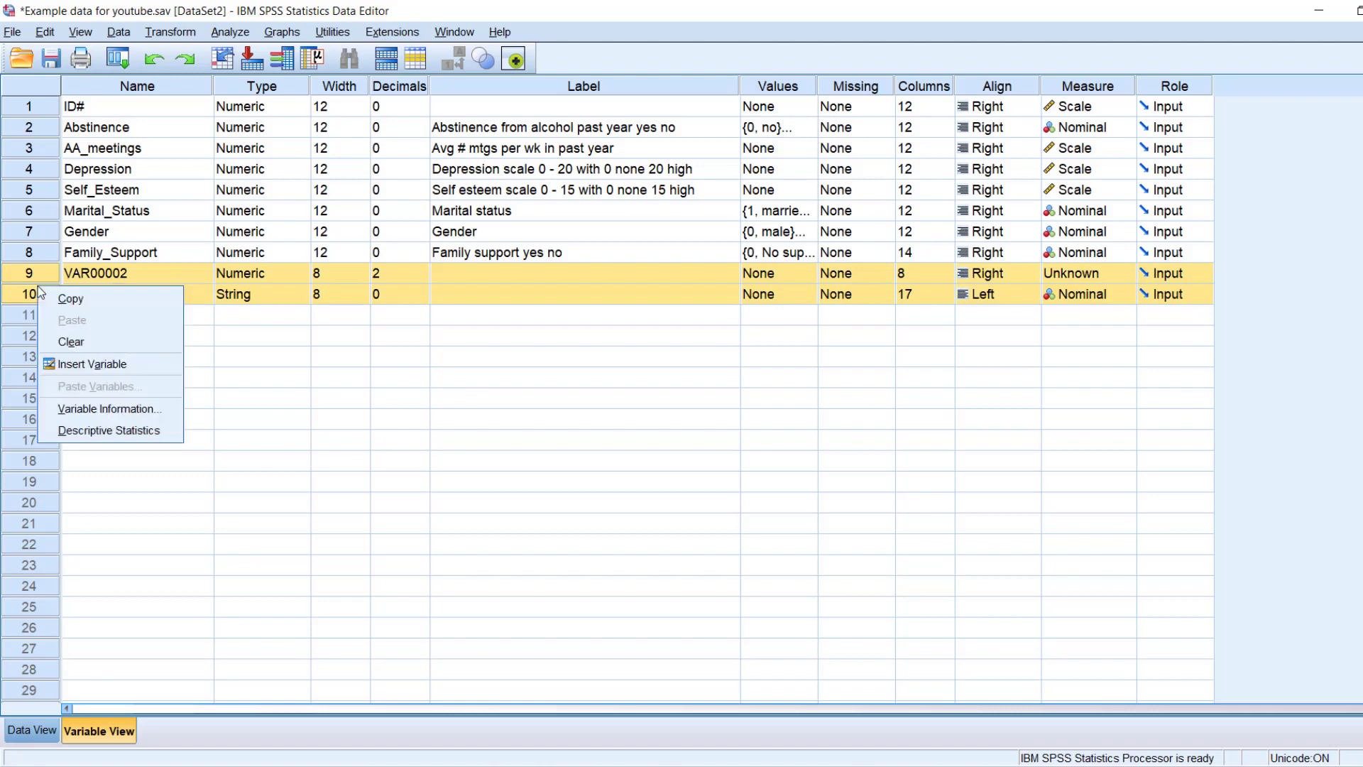
click(58, 341)
click(301, 254)
click(304, 253)
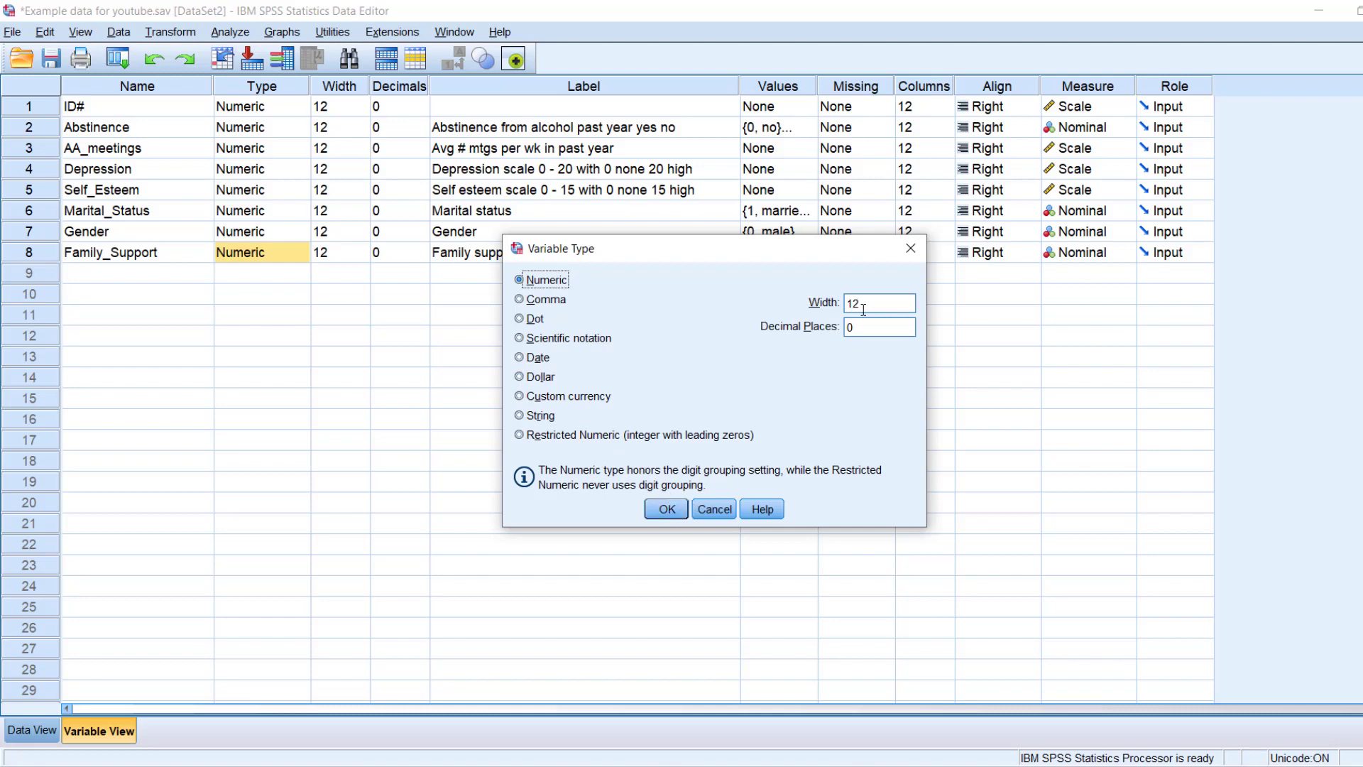
Step: Review Family_Support's width 12 and decimals, then cancel without changes
drag(864, 307, 850, 306)
click(857, 329)
click(710, 510)
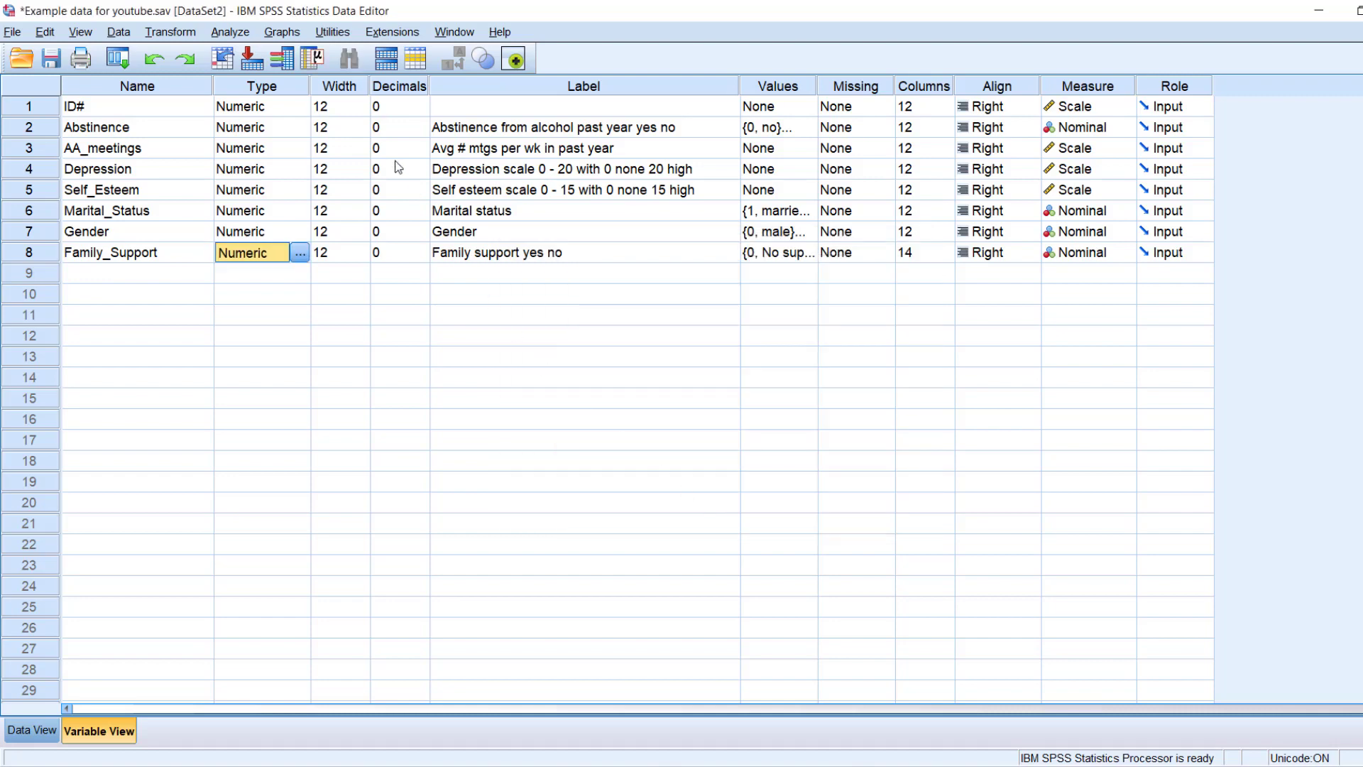
Step: Widen the Width column and restore ID#'s width to 12
drag(366, 84, 491, 85)
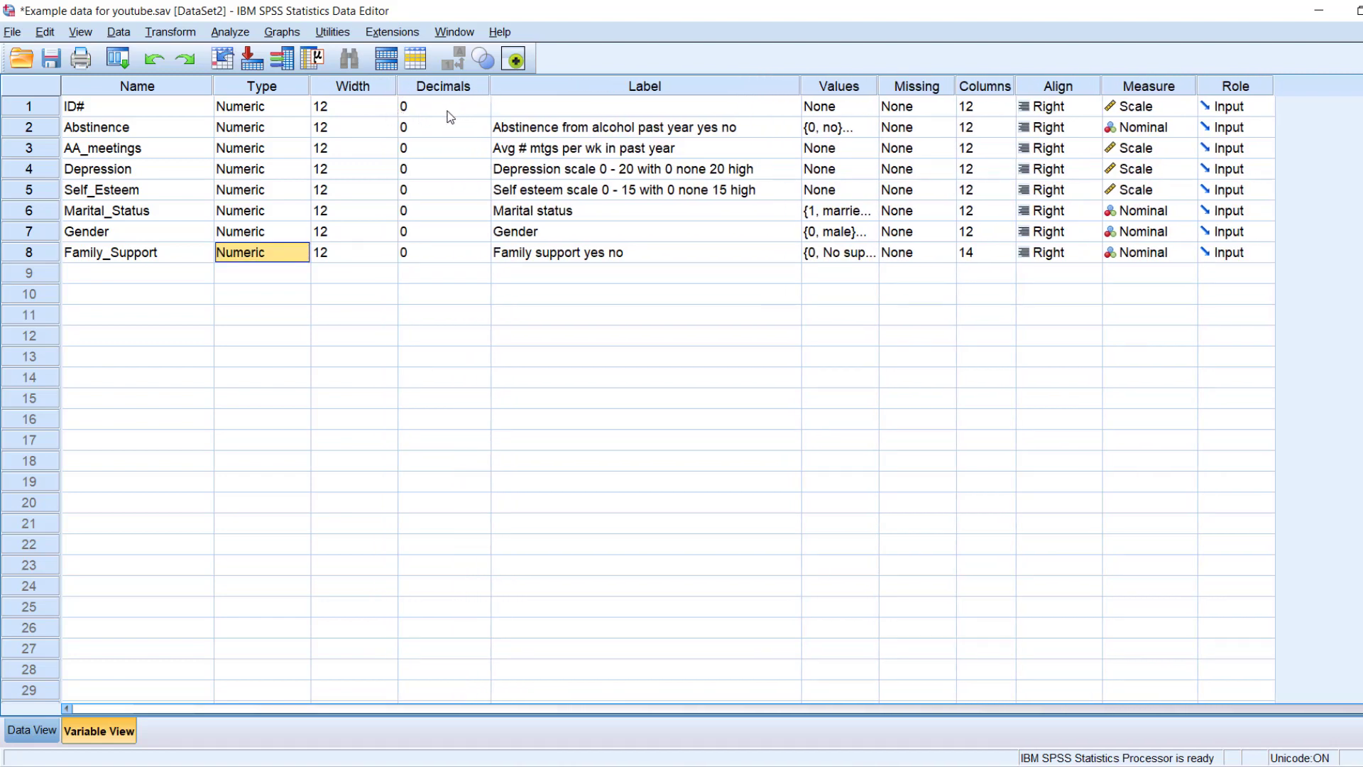
click(391, 107)
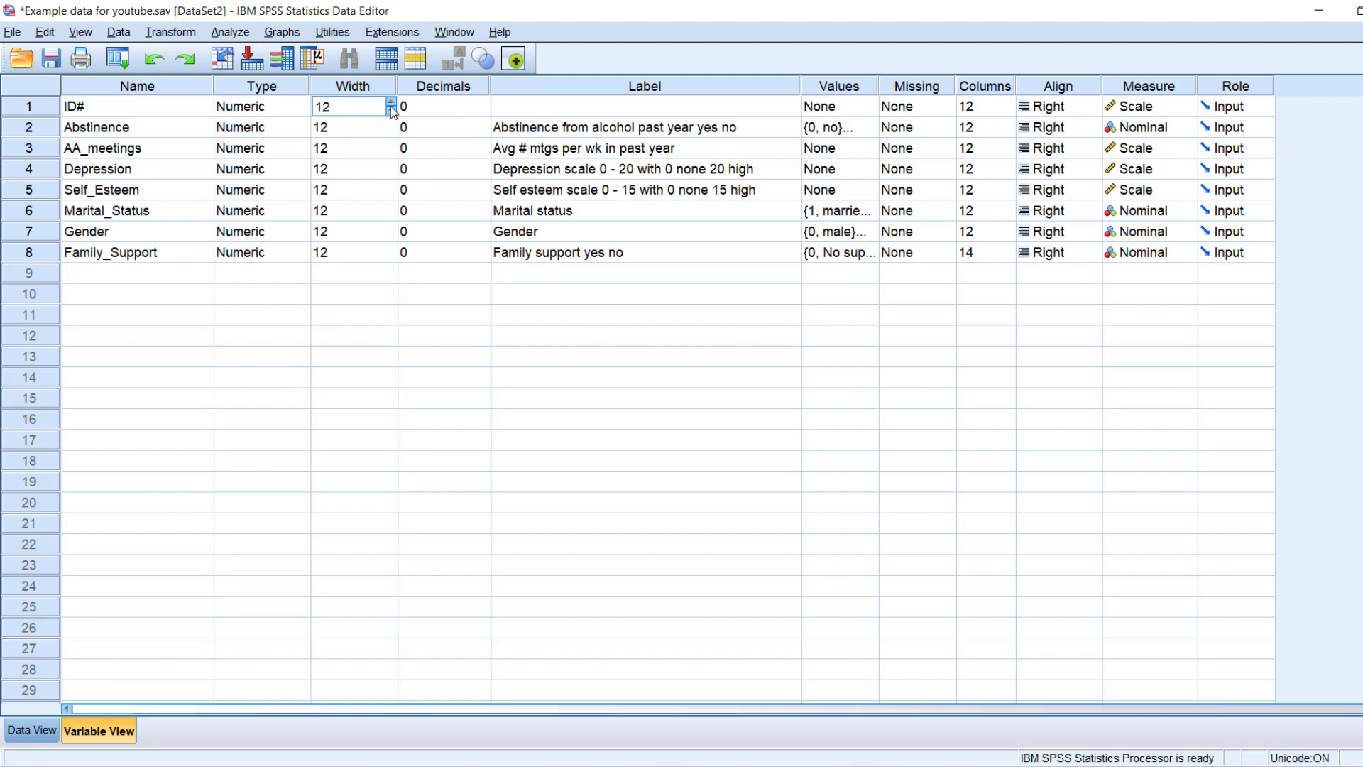
text(2)
double_click(392, 102)
triple_click(391, 102)
double_click(391, 102)
double_click(391, 102)
click(391, 103)
Step: Restore Abstinence's width to 12
click(391, 126)
click(391, 124)
click(391, 131)
click(391, 123)
click(392, 132)
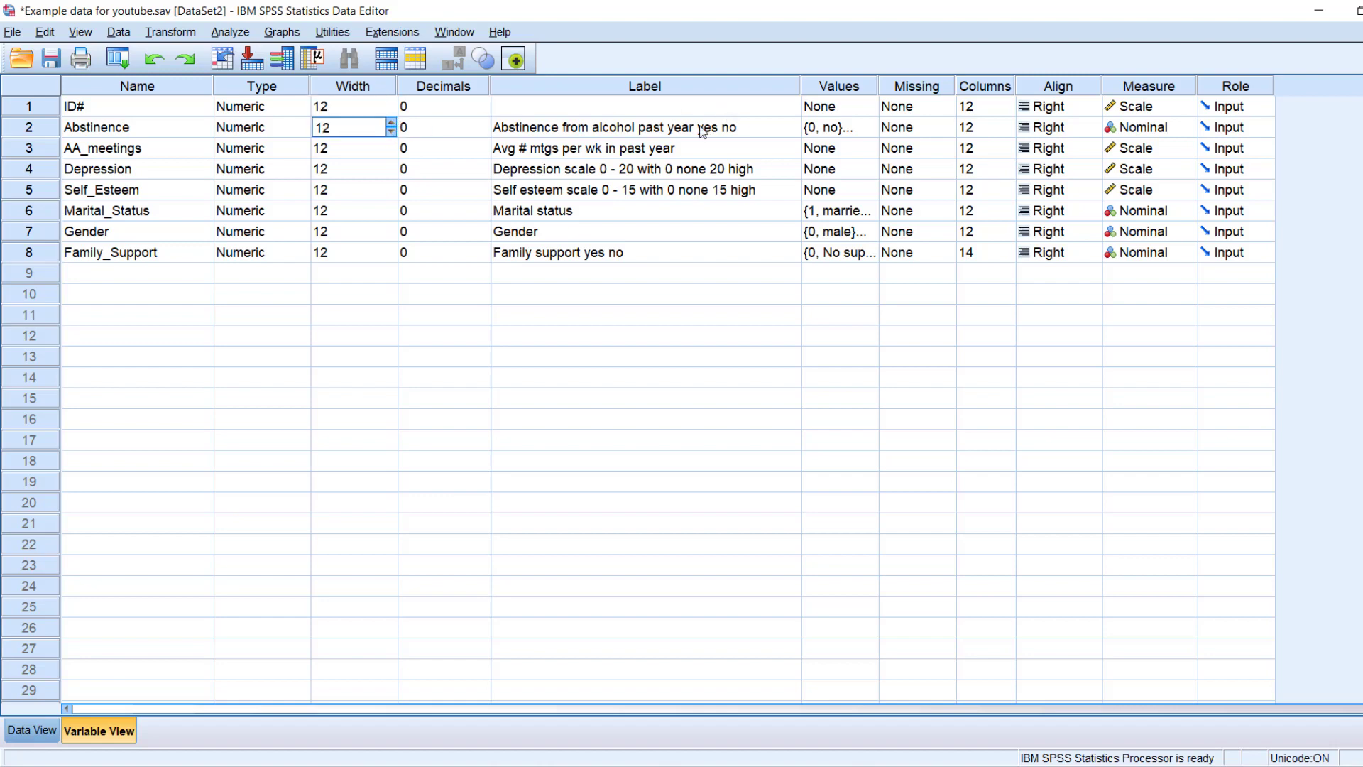
click(755, 128)
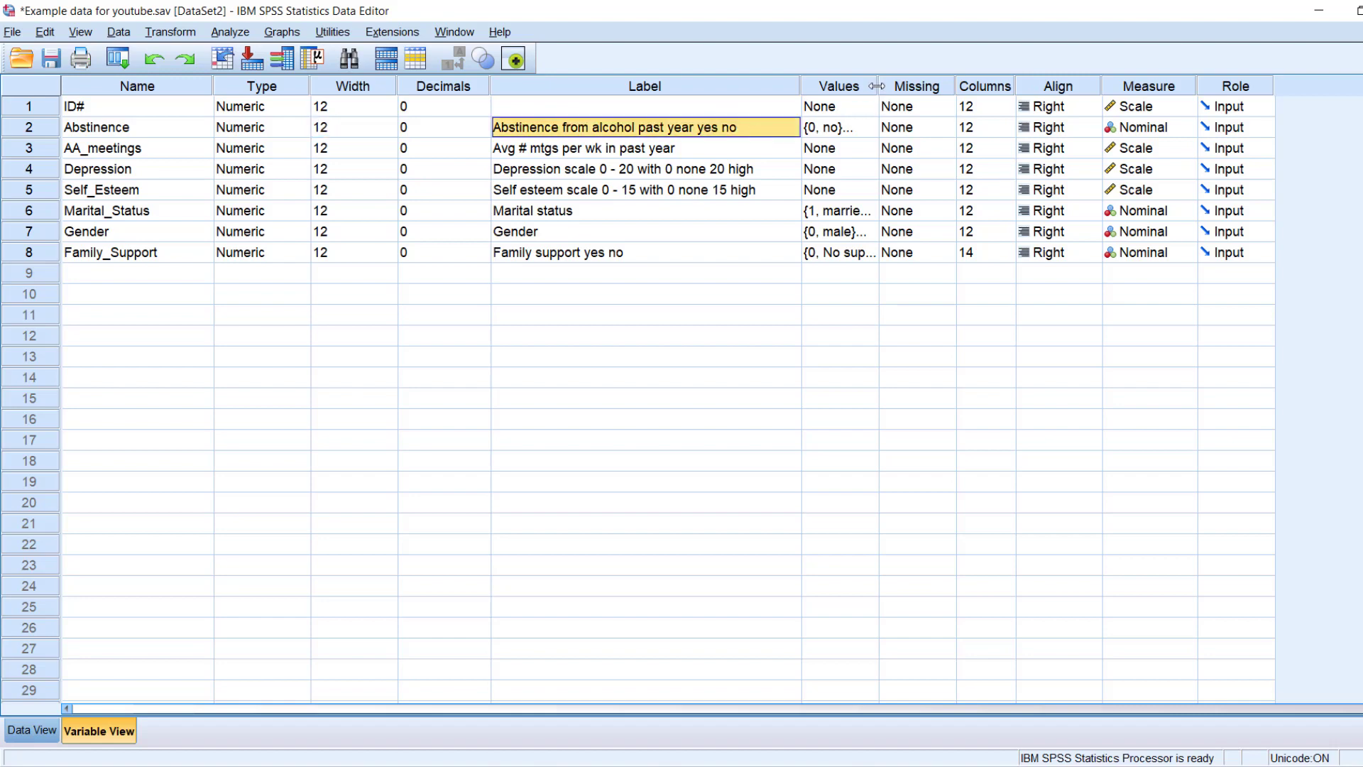
Step: Narrow Label to widen the Values column, then select the Depression and Marital_Status rows
drag(802, 80, 882, 86)
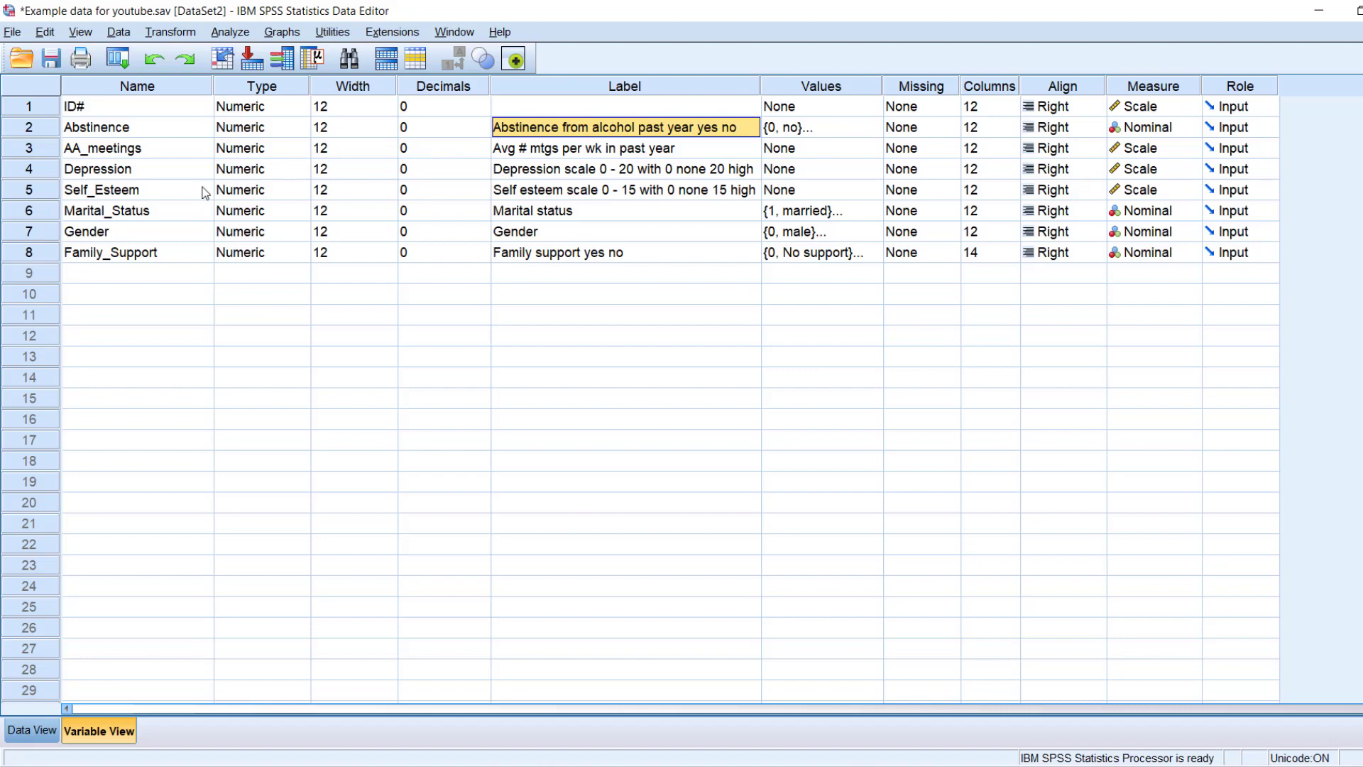
click(50, 172)
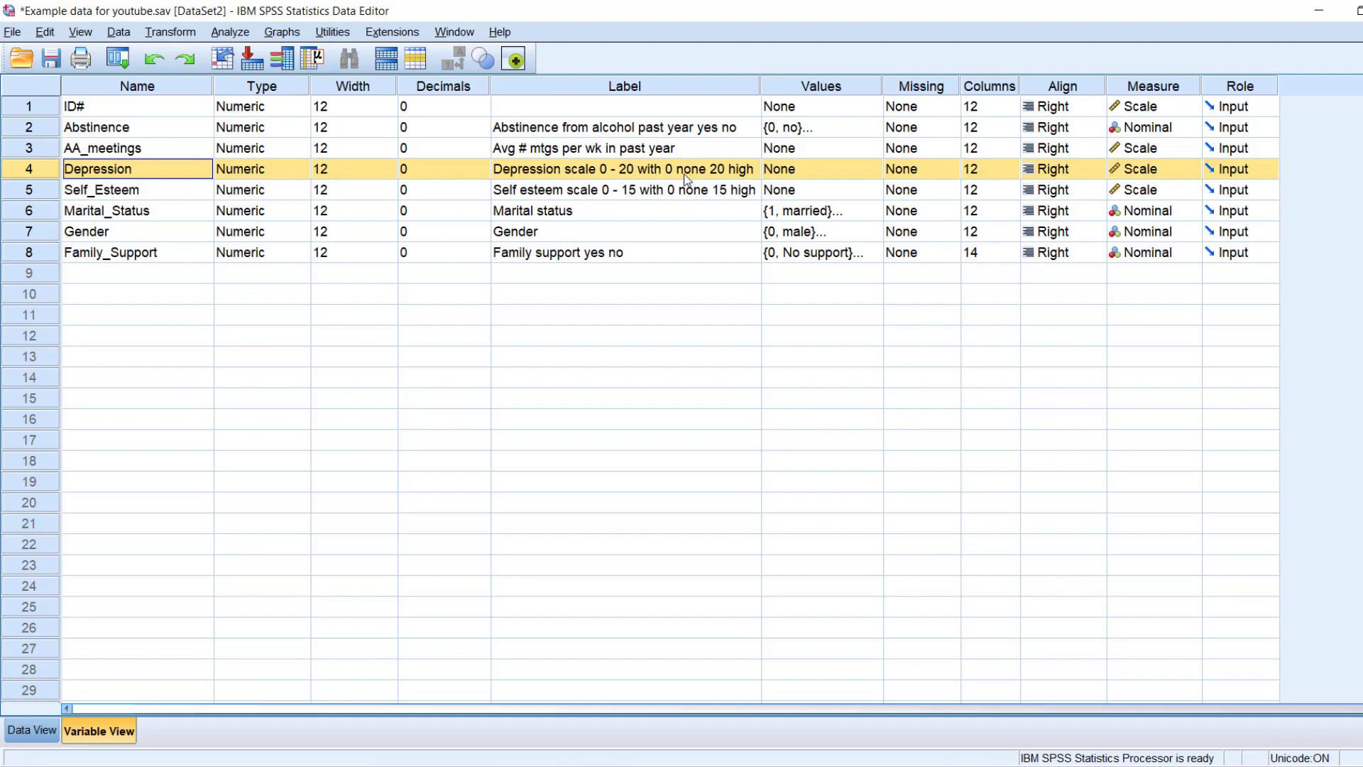
click(44, 209)
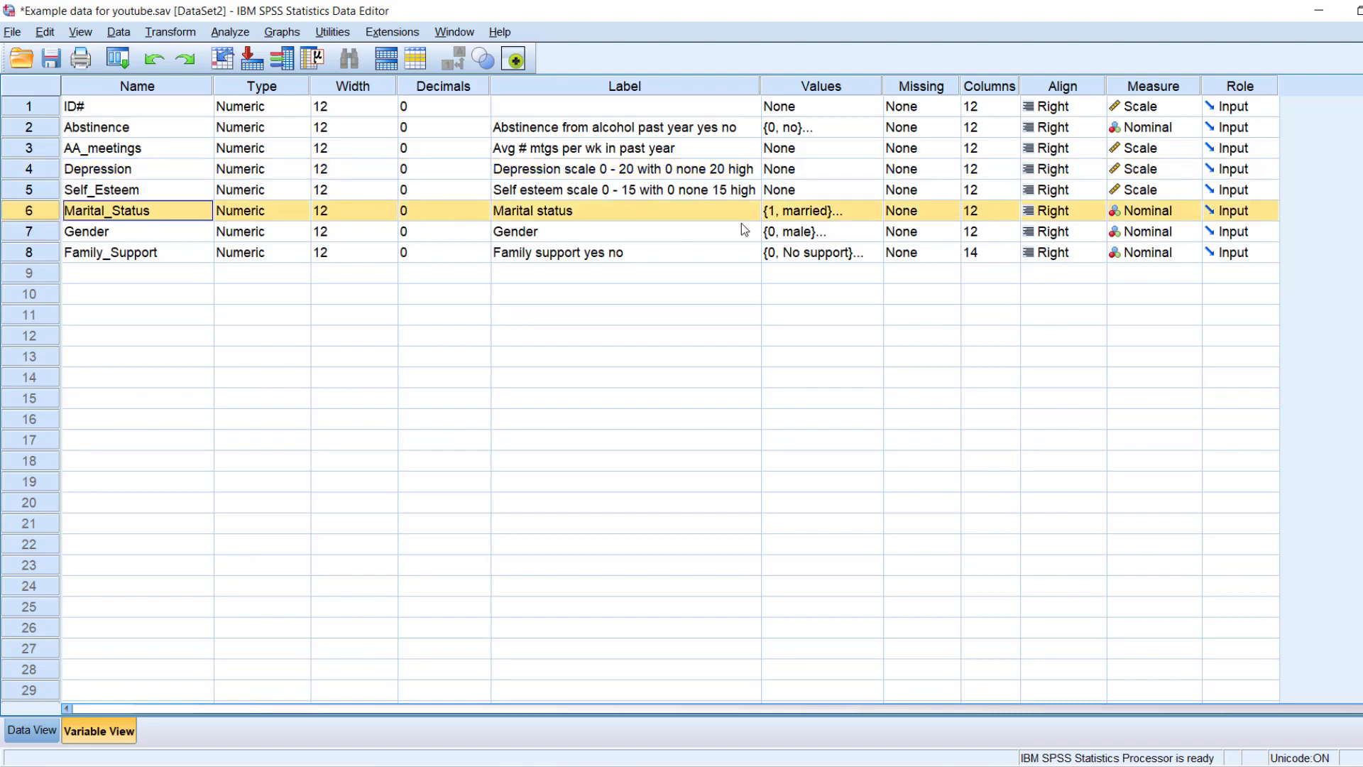
Step: Open Marital_Status's value labels and review married, single never married, divorced separated
click(875, 211)
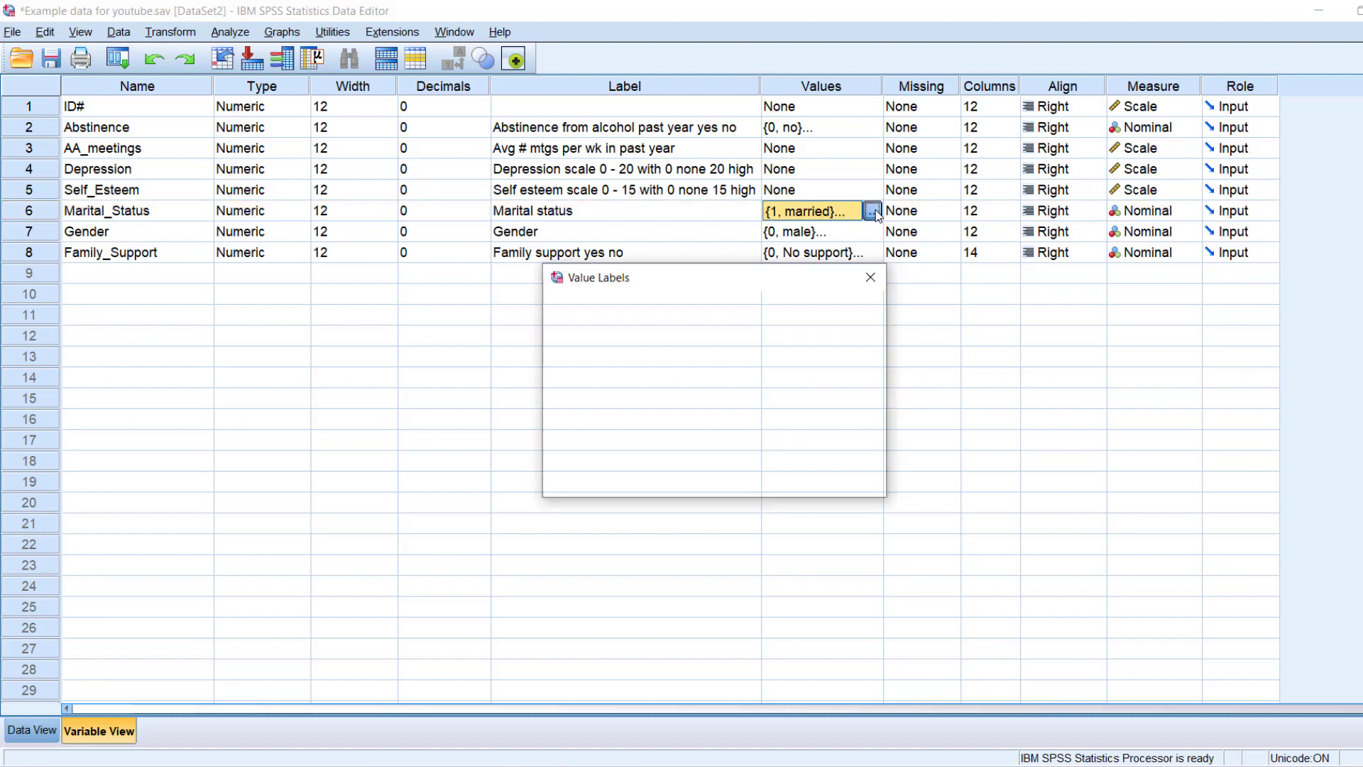
click(870, 278)
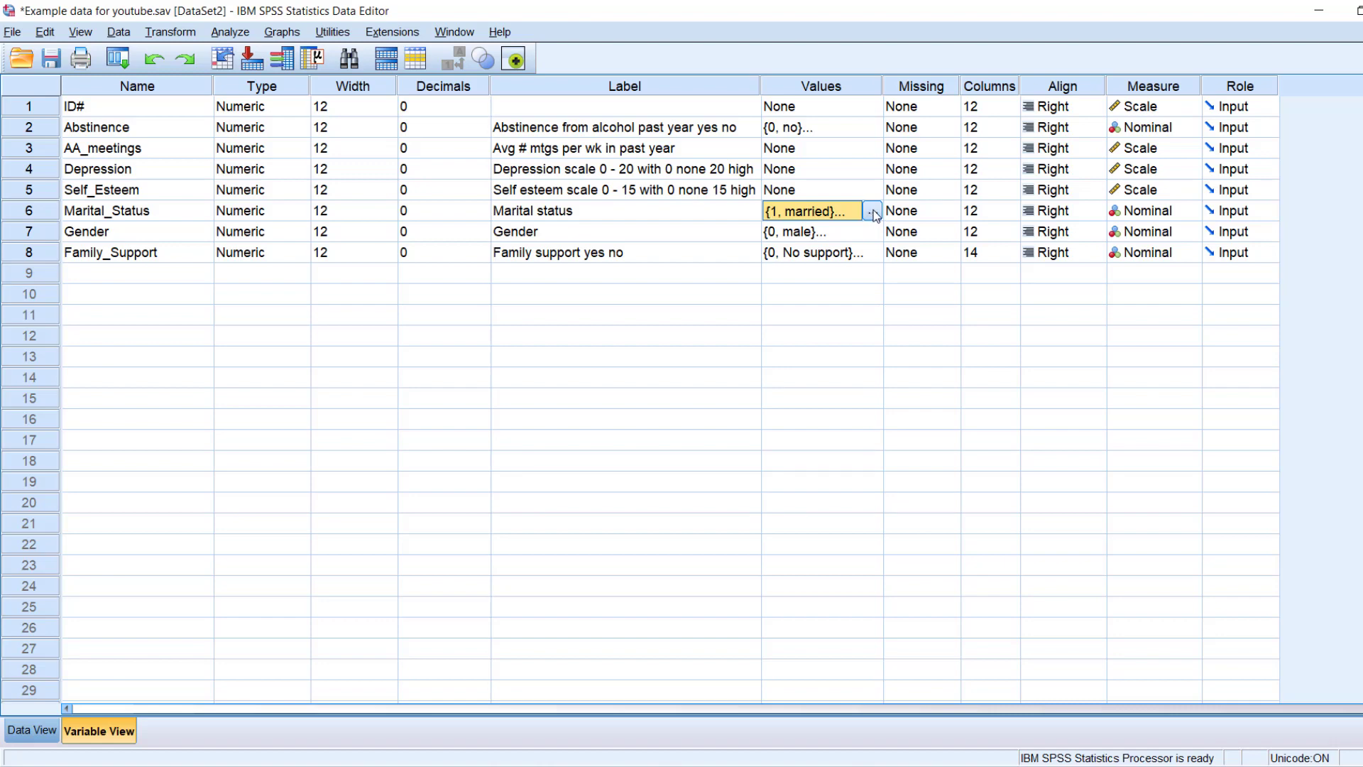
click(871, 211)
drag(751, 282, 726, 194)
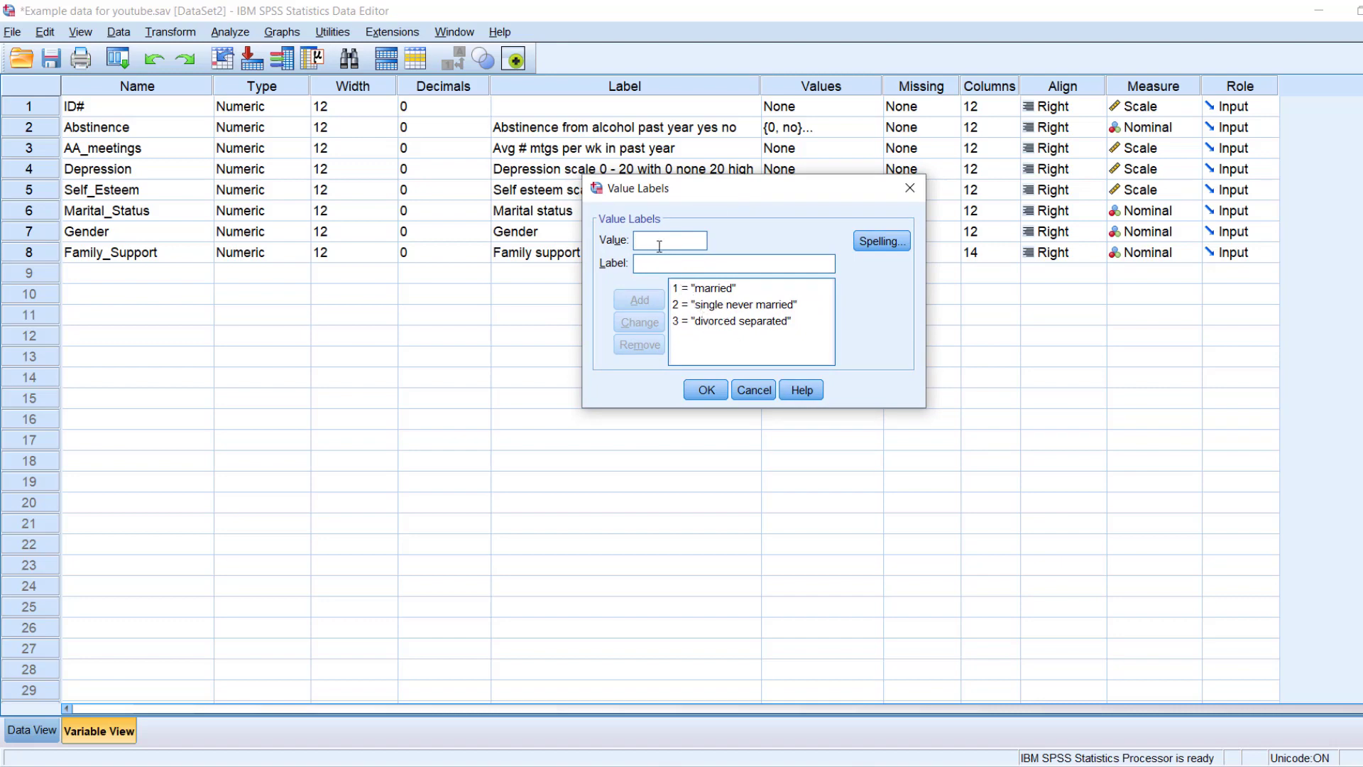
click(676, 288)
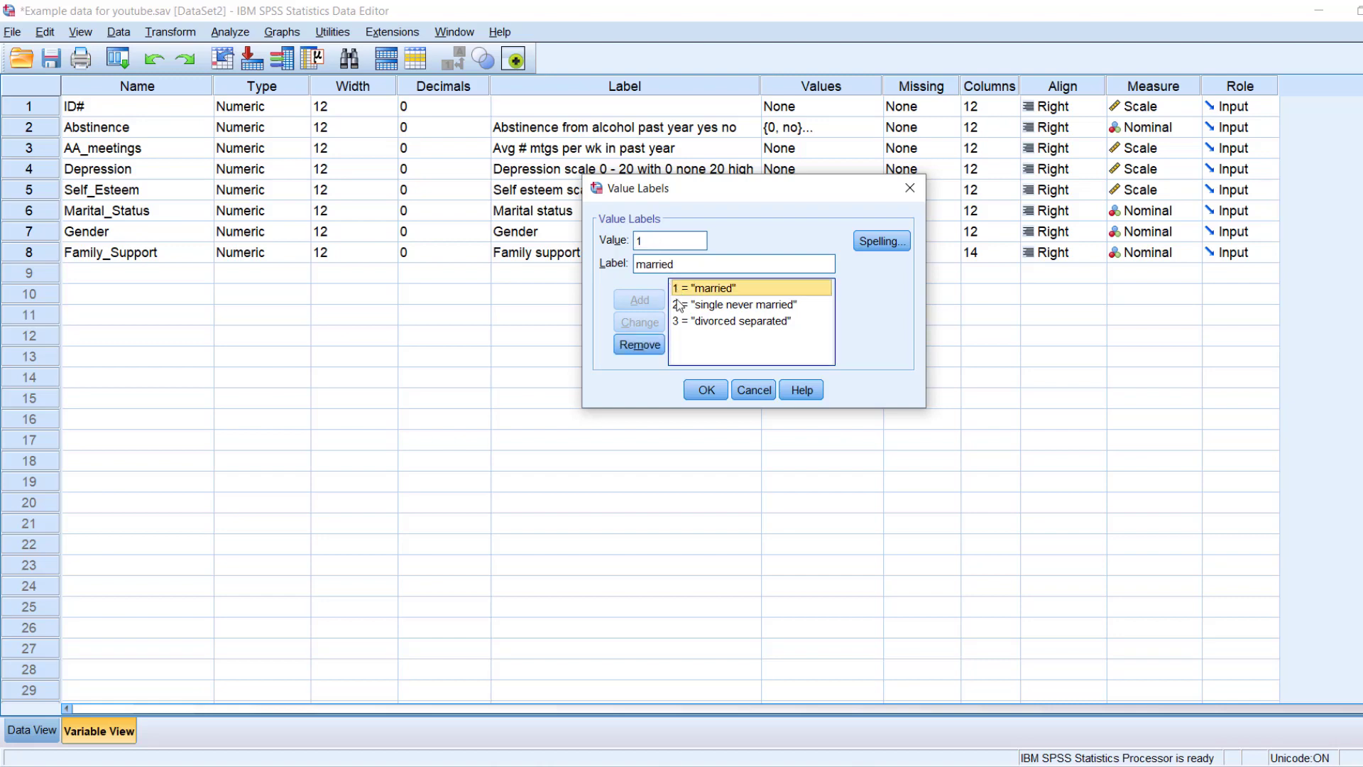
click(676, 304)
click(676, 321)
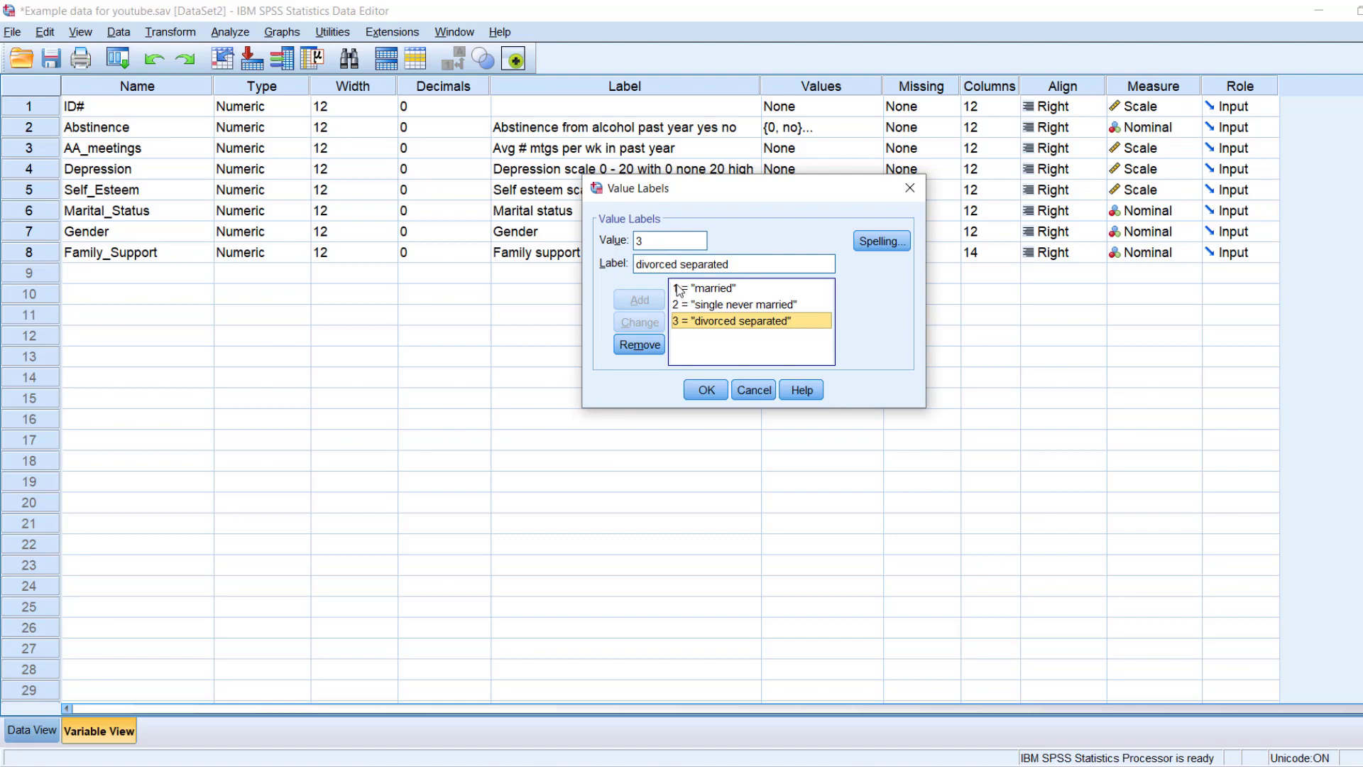
click(679, 289)
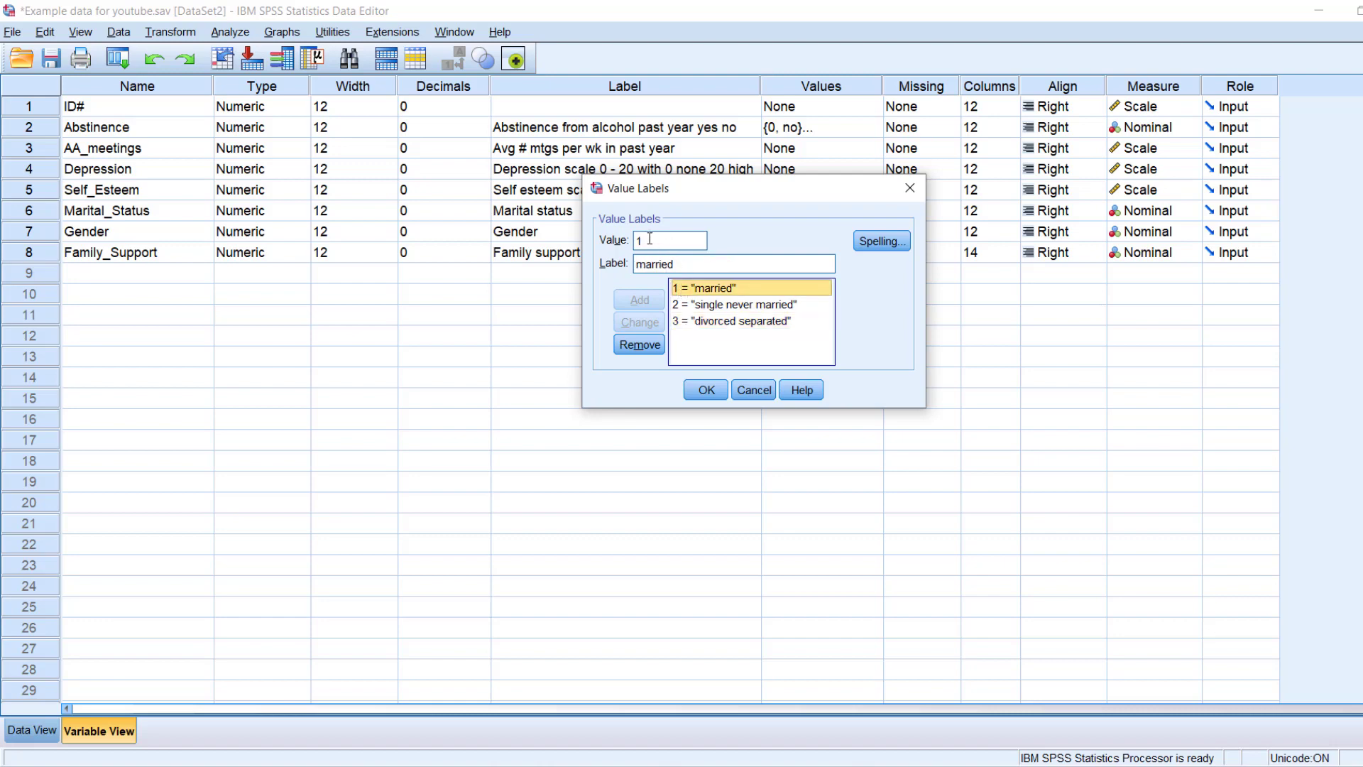
Step: Re-enter 'married' as the label for value 1 and confirm the labels
drag(650, 239, 637, 240)
key(Tab)
text(married)
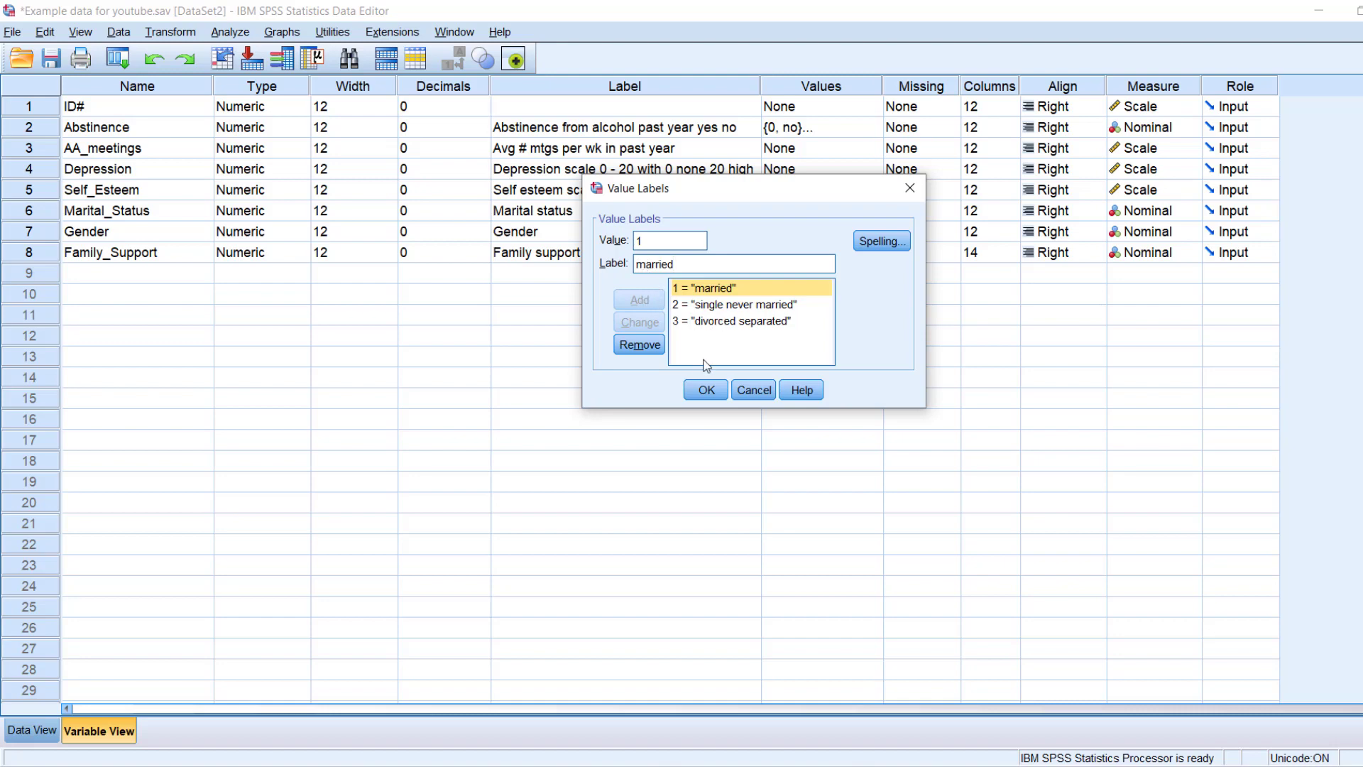
click(706, 390)
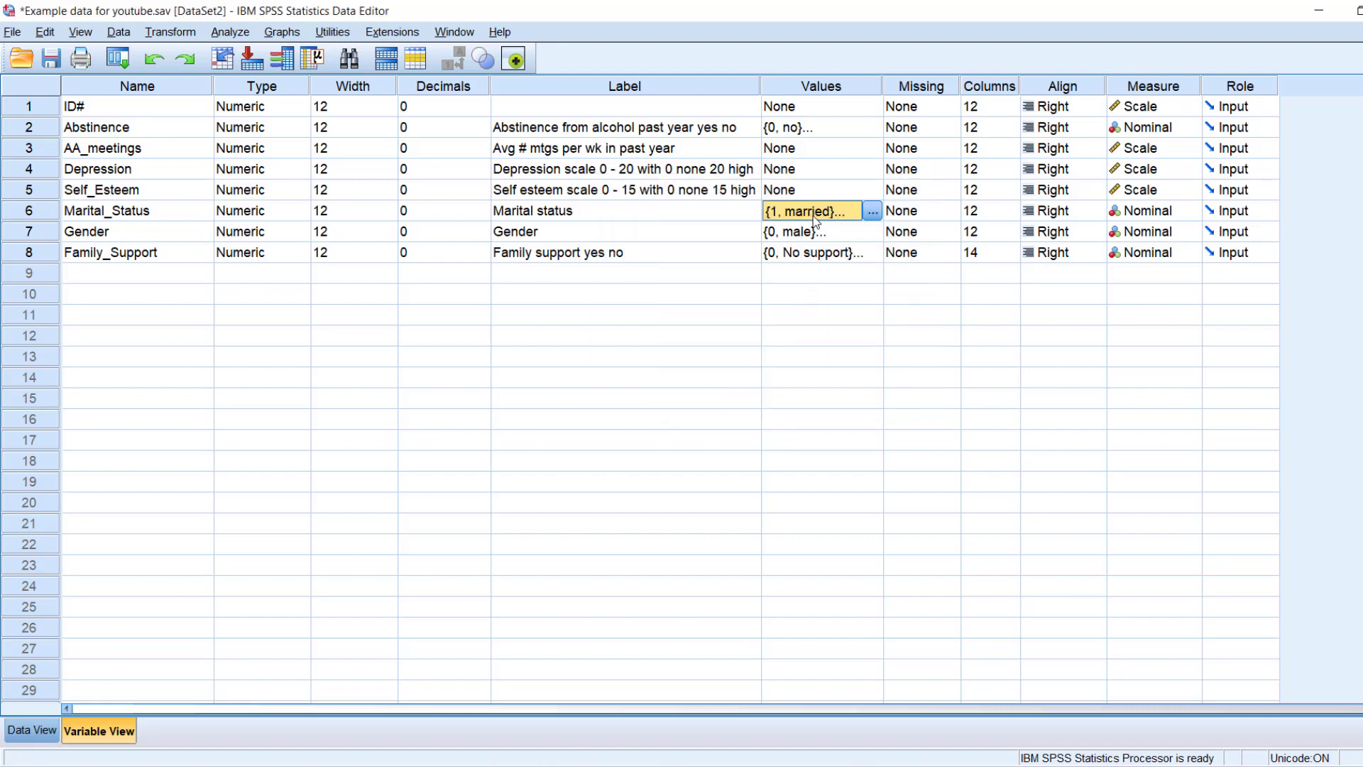
Step: Review the Gender and Family_Support value labels, then widen the Missing column
click(868, 233)
click(872, 232)
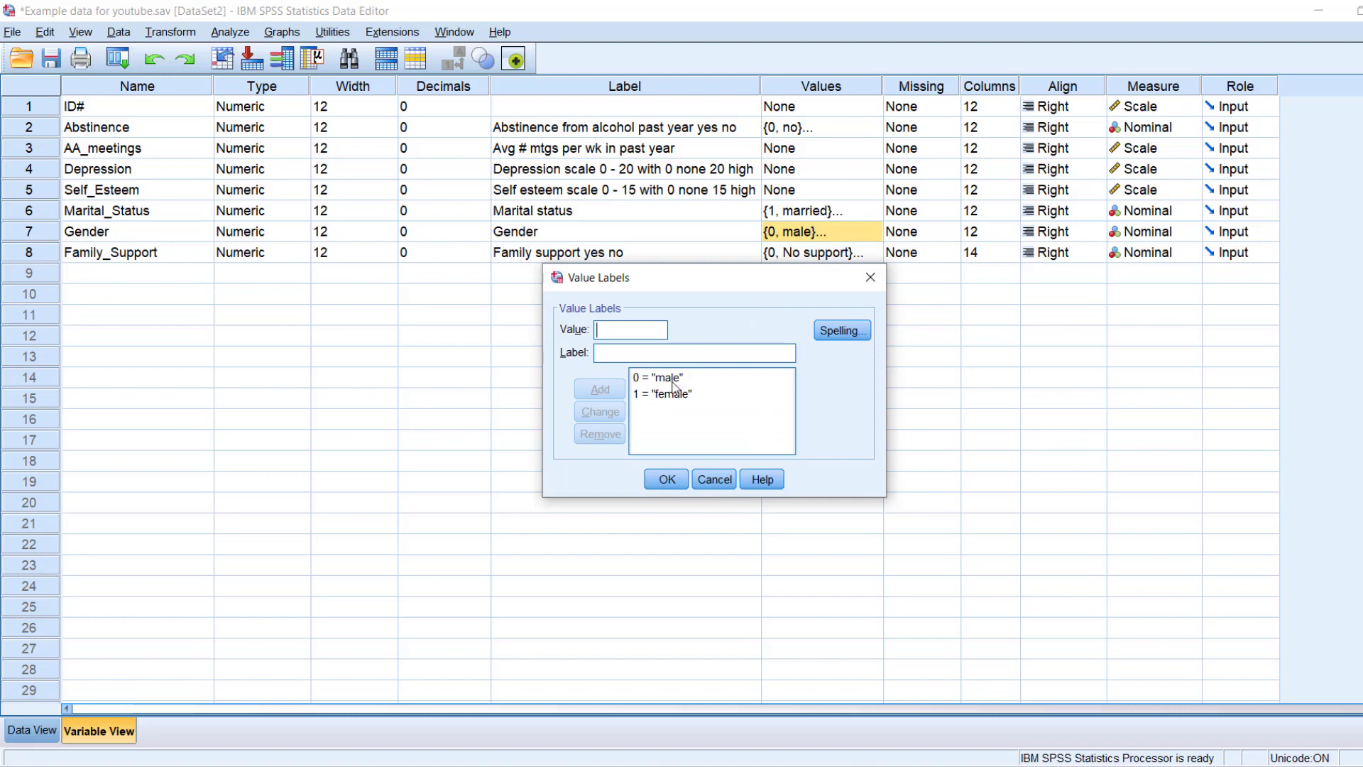
click(676, 479)
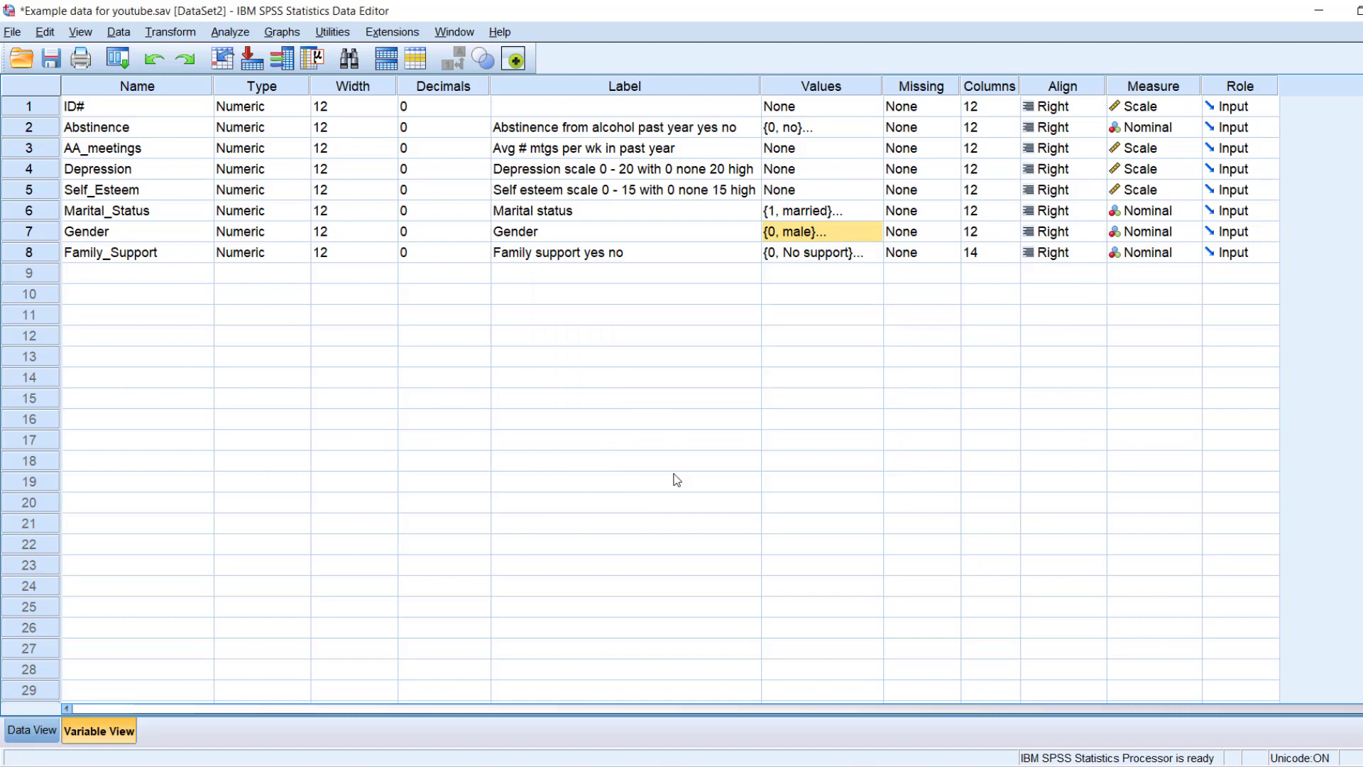
click(875, 253)
click(875, 254)
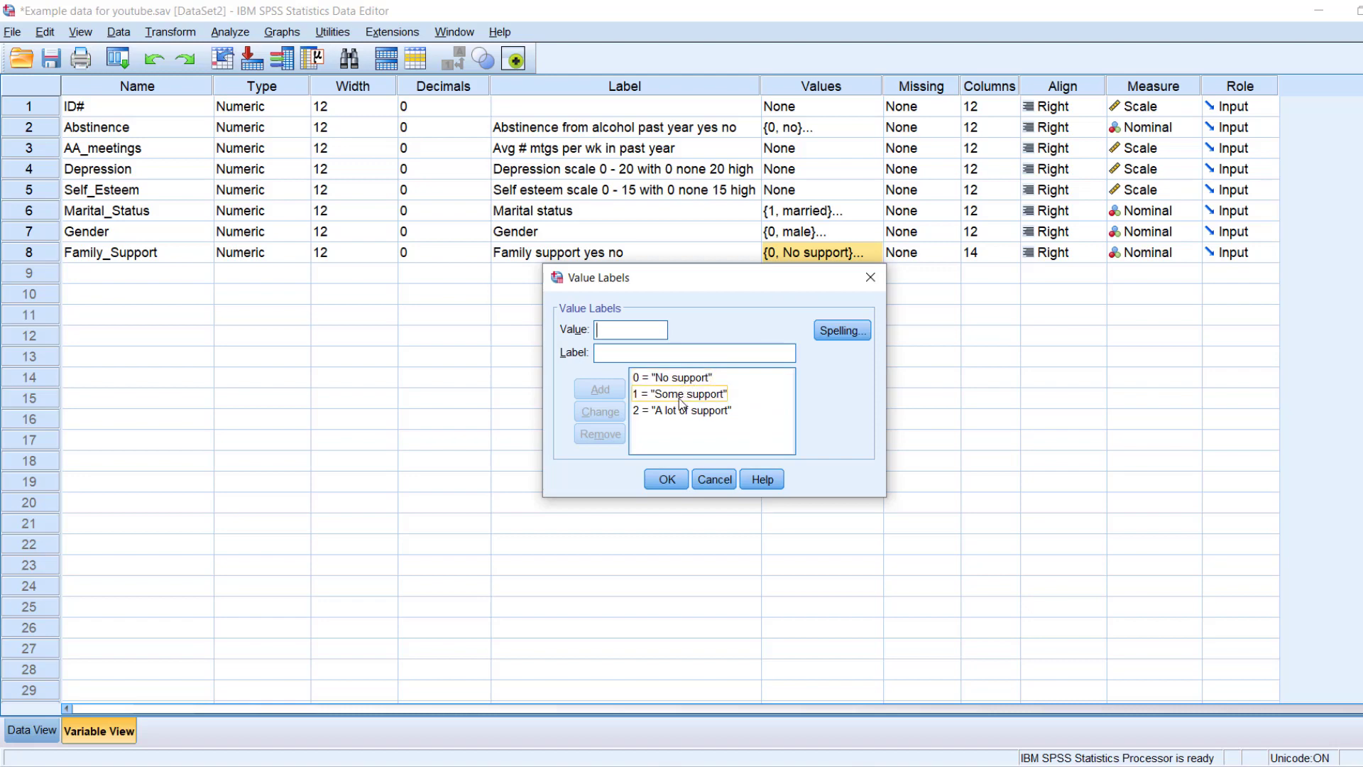
click(668, 481)
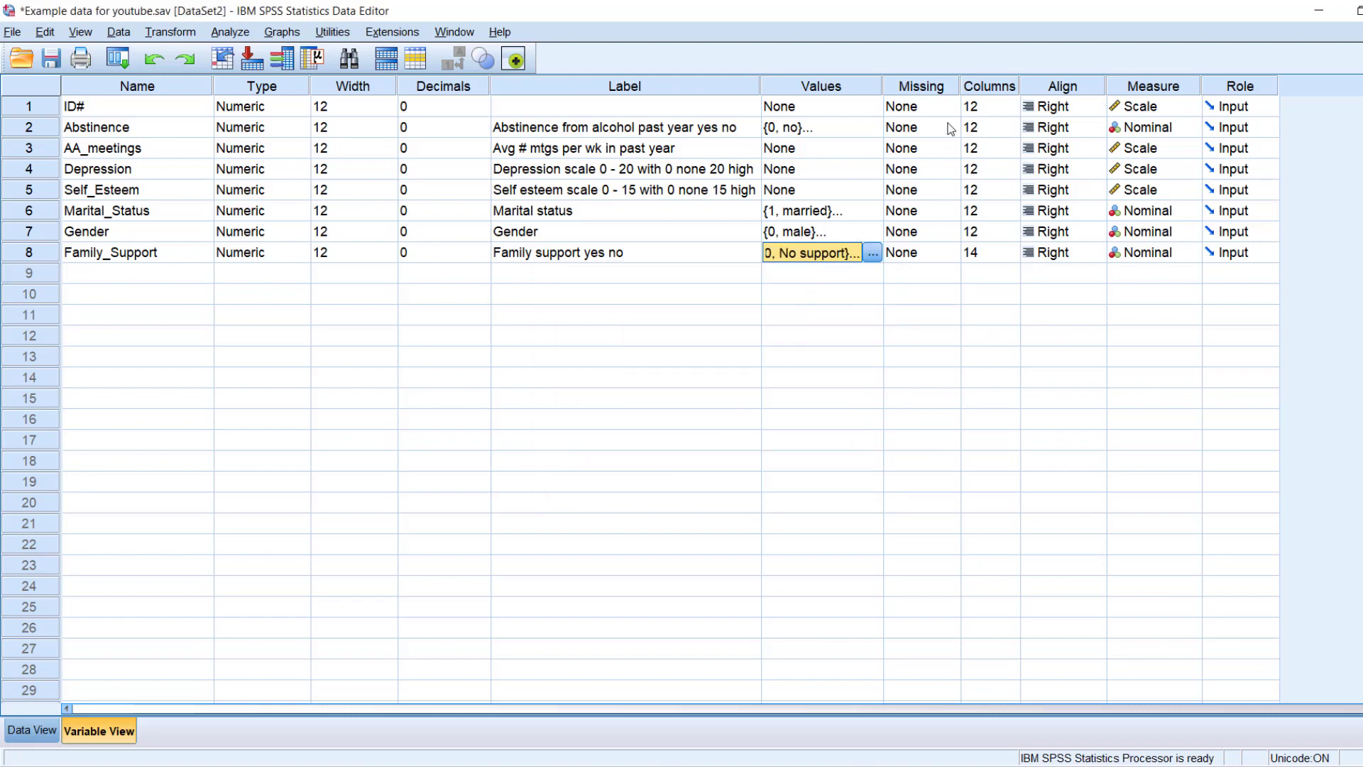
drag(959, 86, 993, 86)
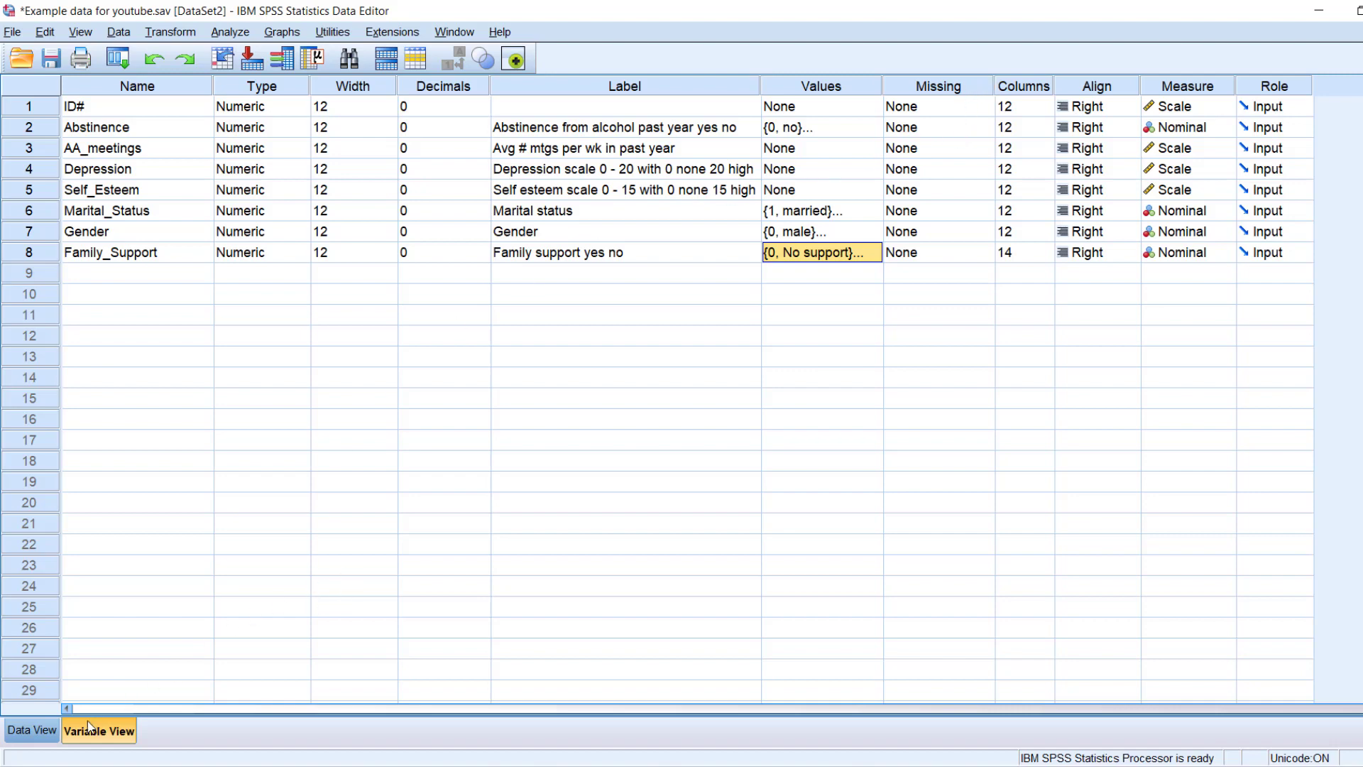
Step: Return to Data View and locate row 4's blank cells, starting at Abstinence
click(35, 731)
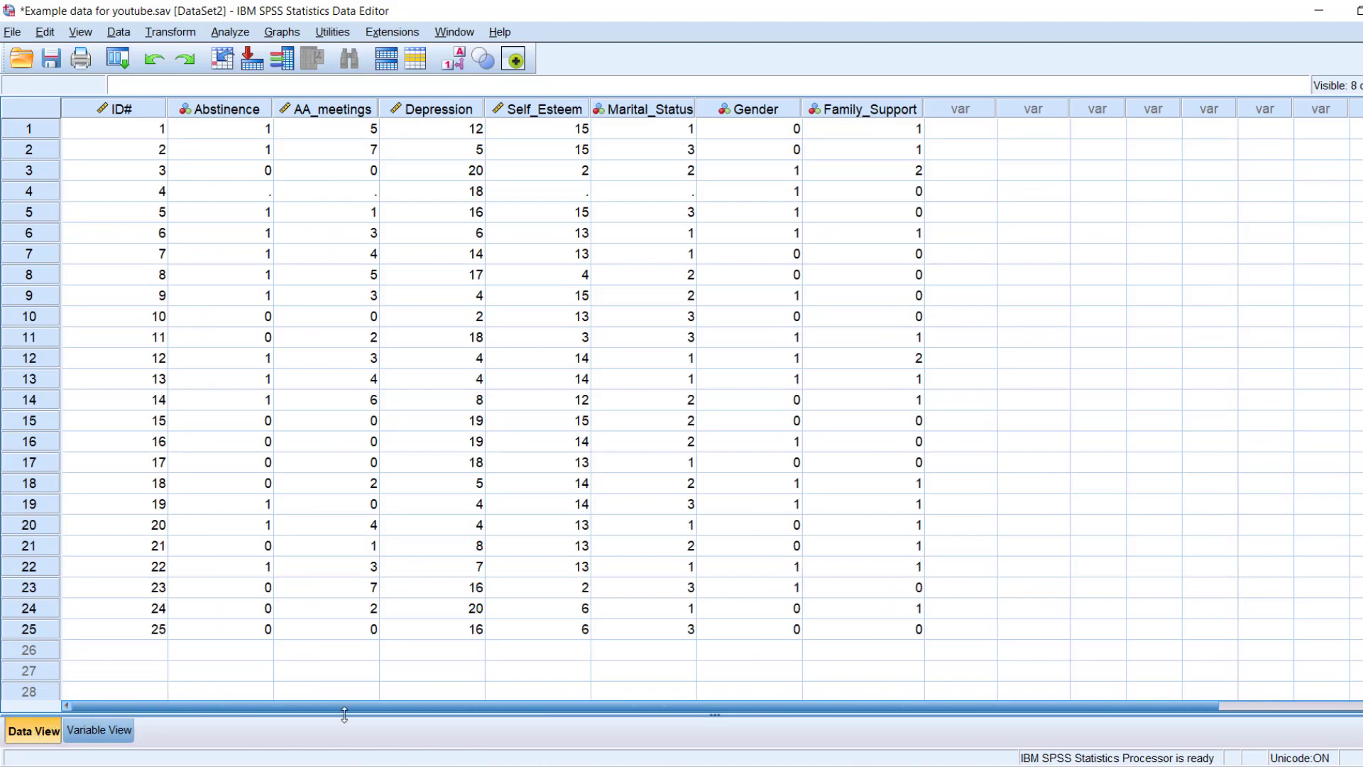
click(262, 196)
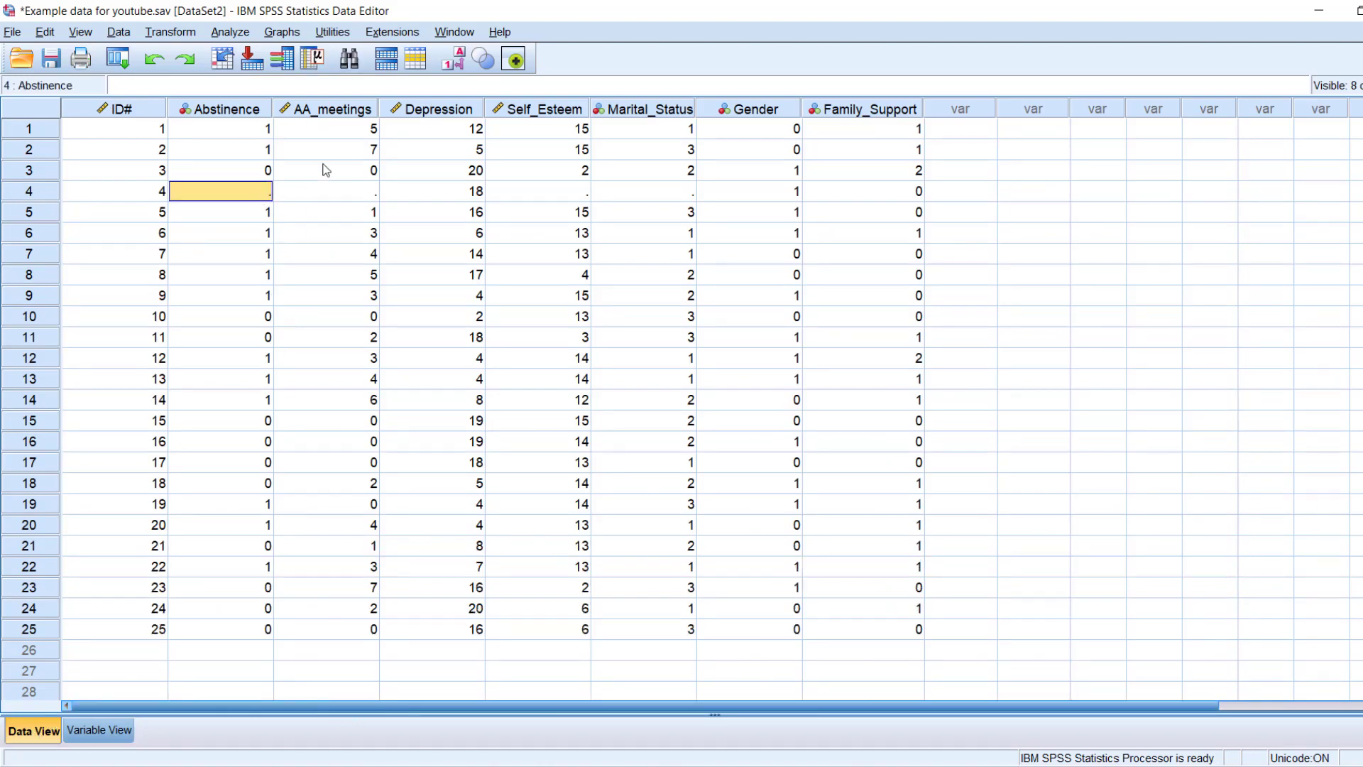
click(371, 193)
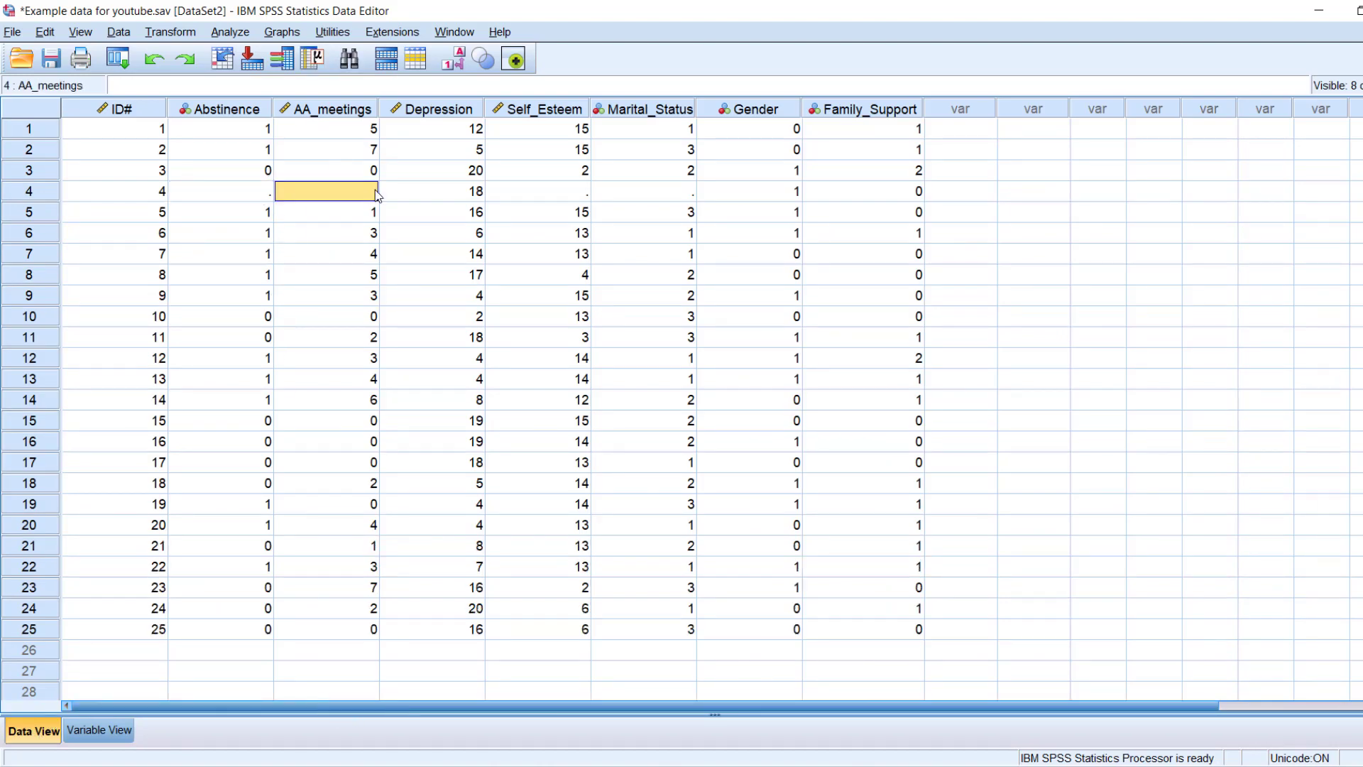
click(543, 191)
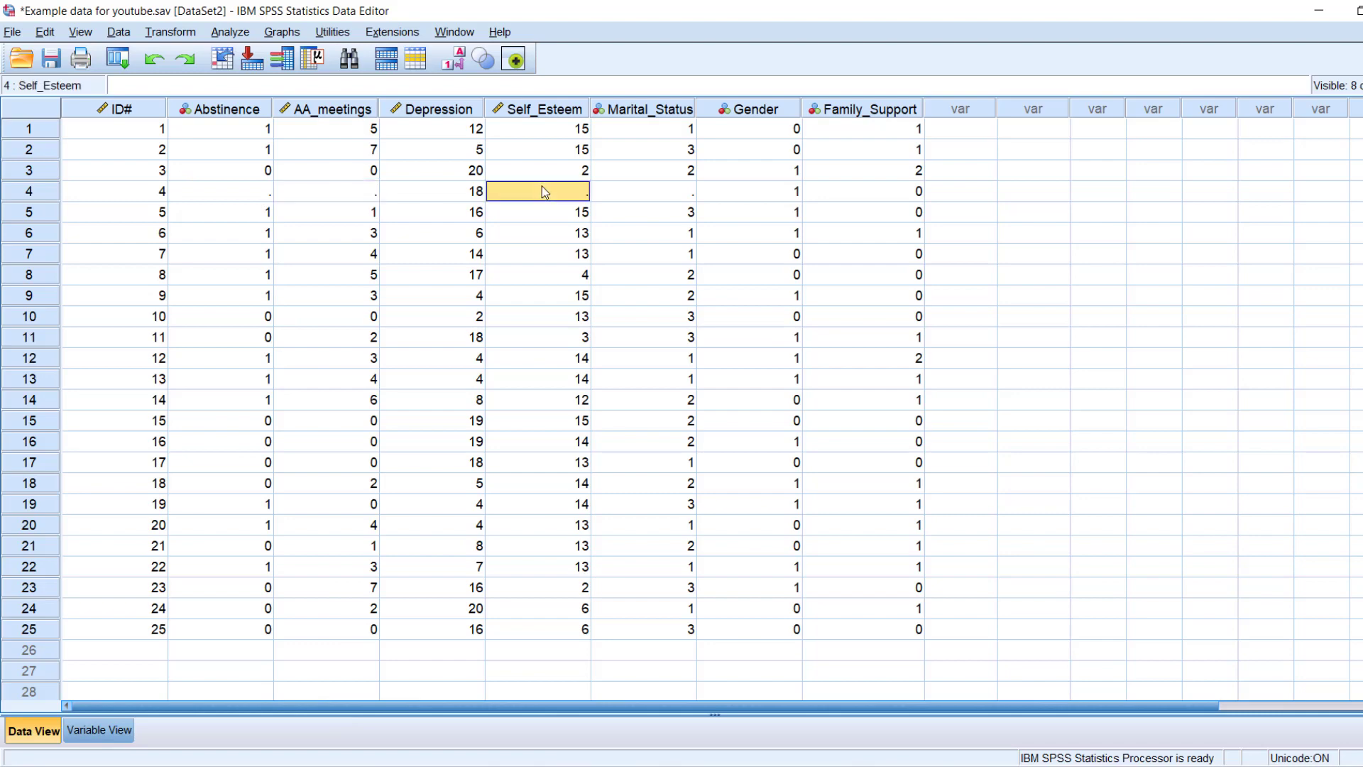
click(254, 189)
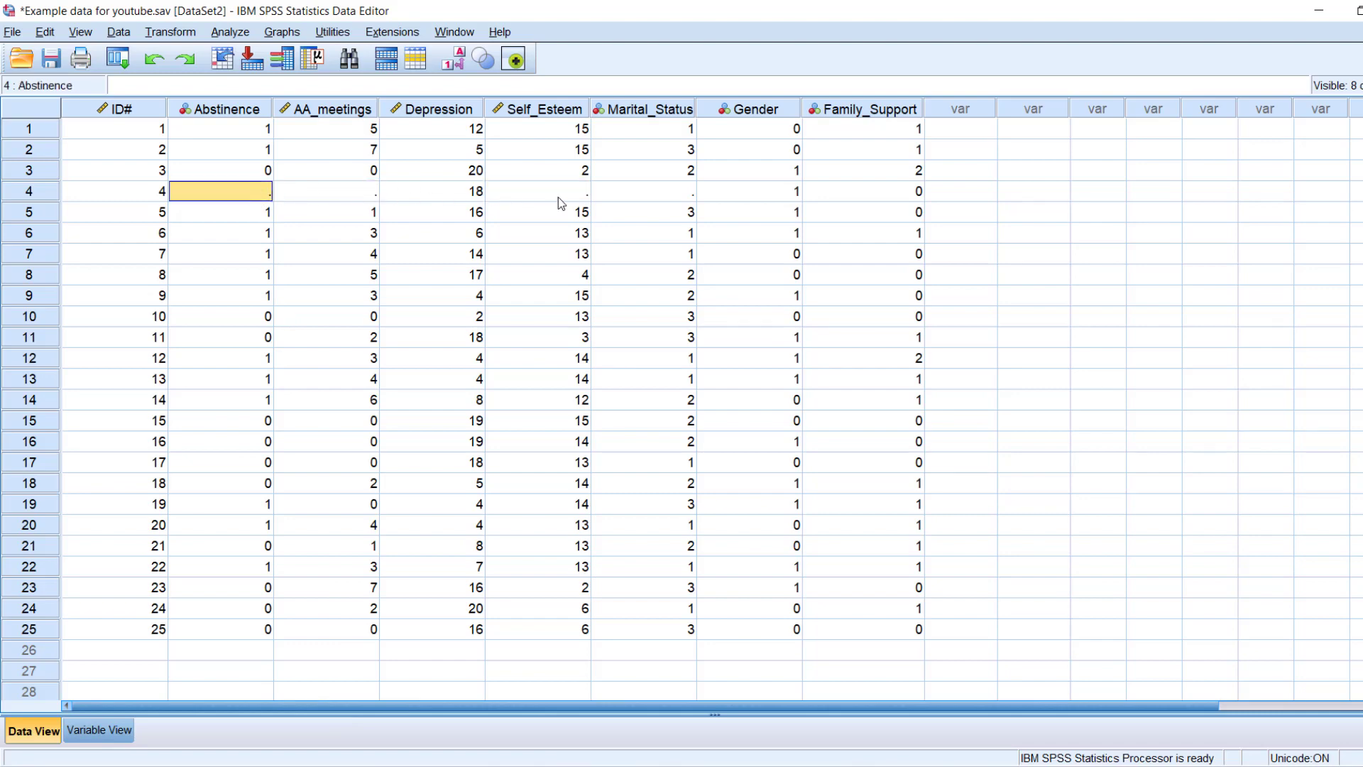
click(54, 190)
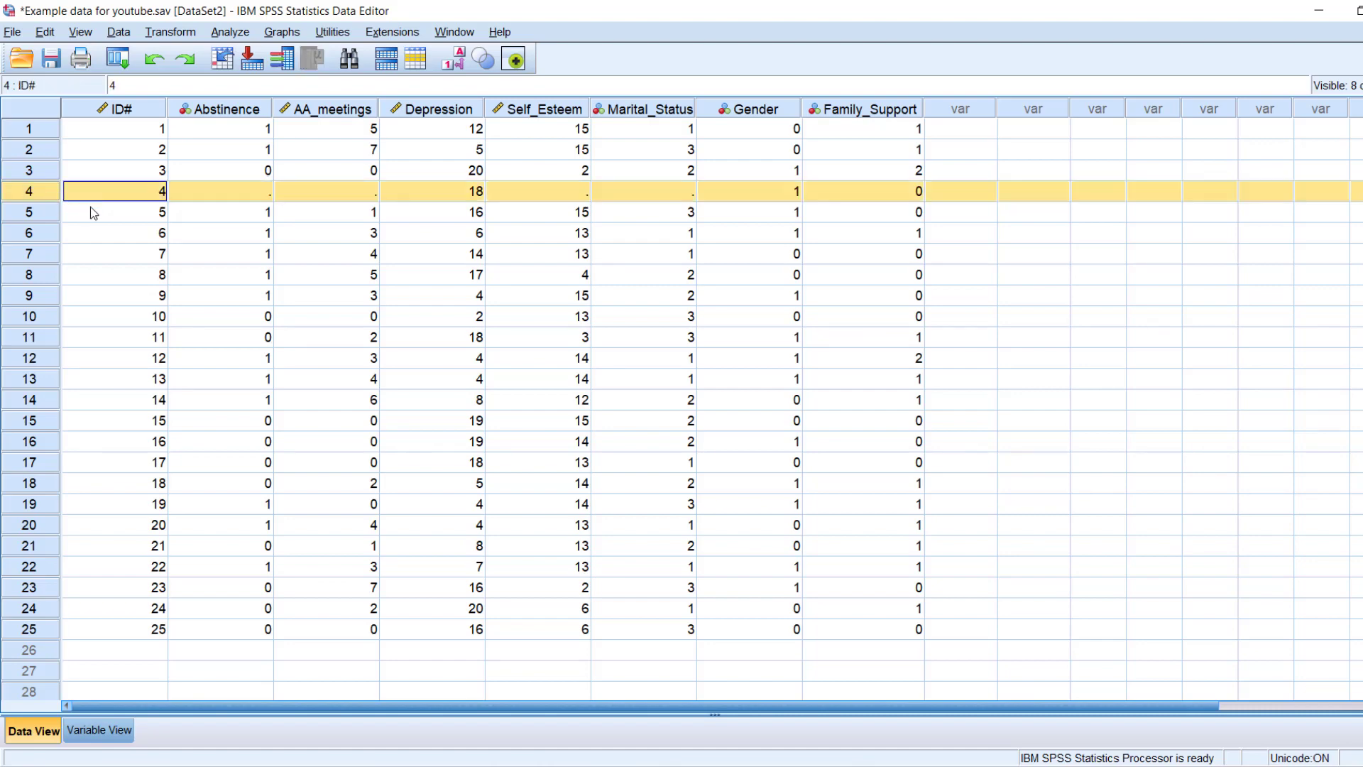
click(232, 192)
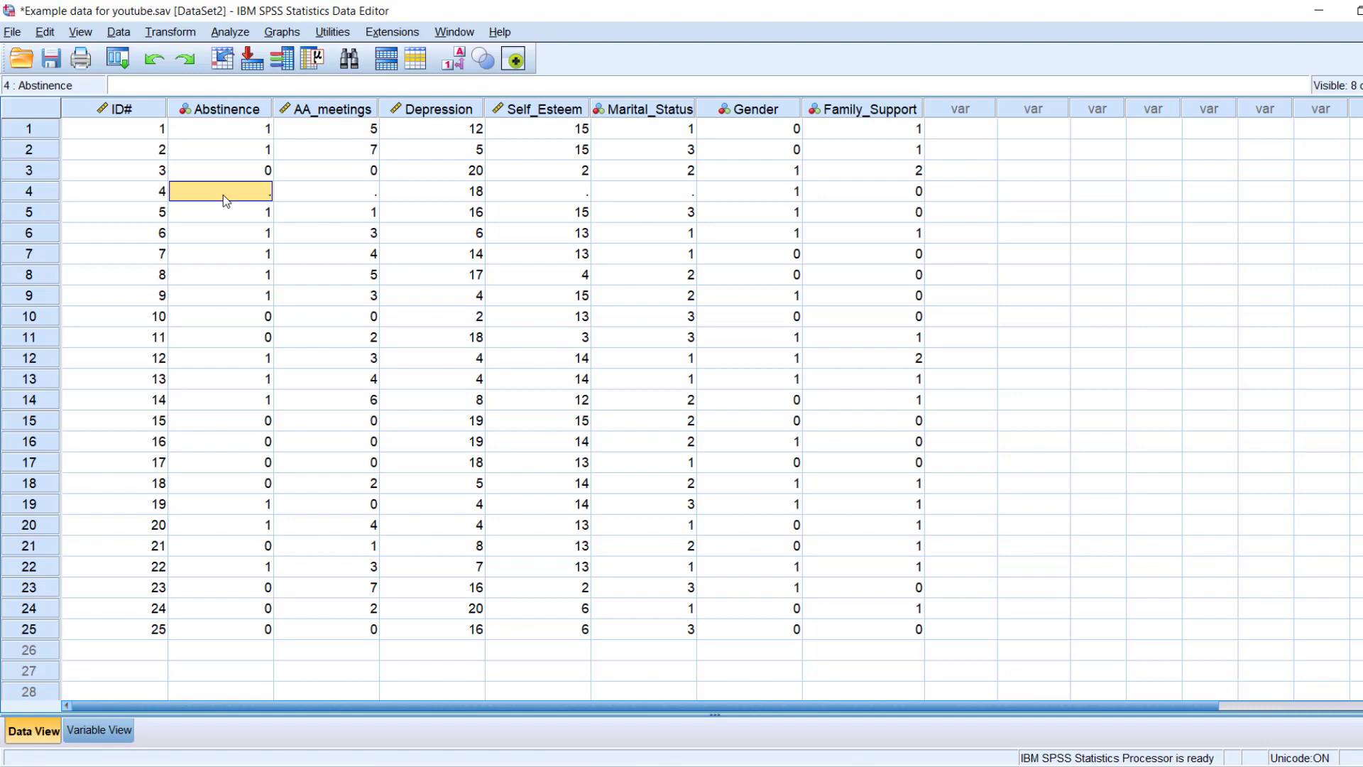
Step: Enter 888 into row 4's Abstinence, AA_meetings, Self_Esteem and Marital_Status cells
text(888)
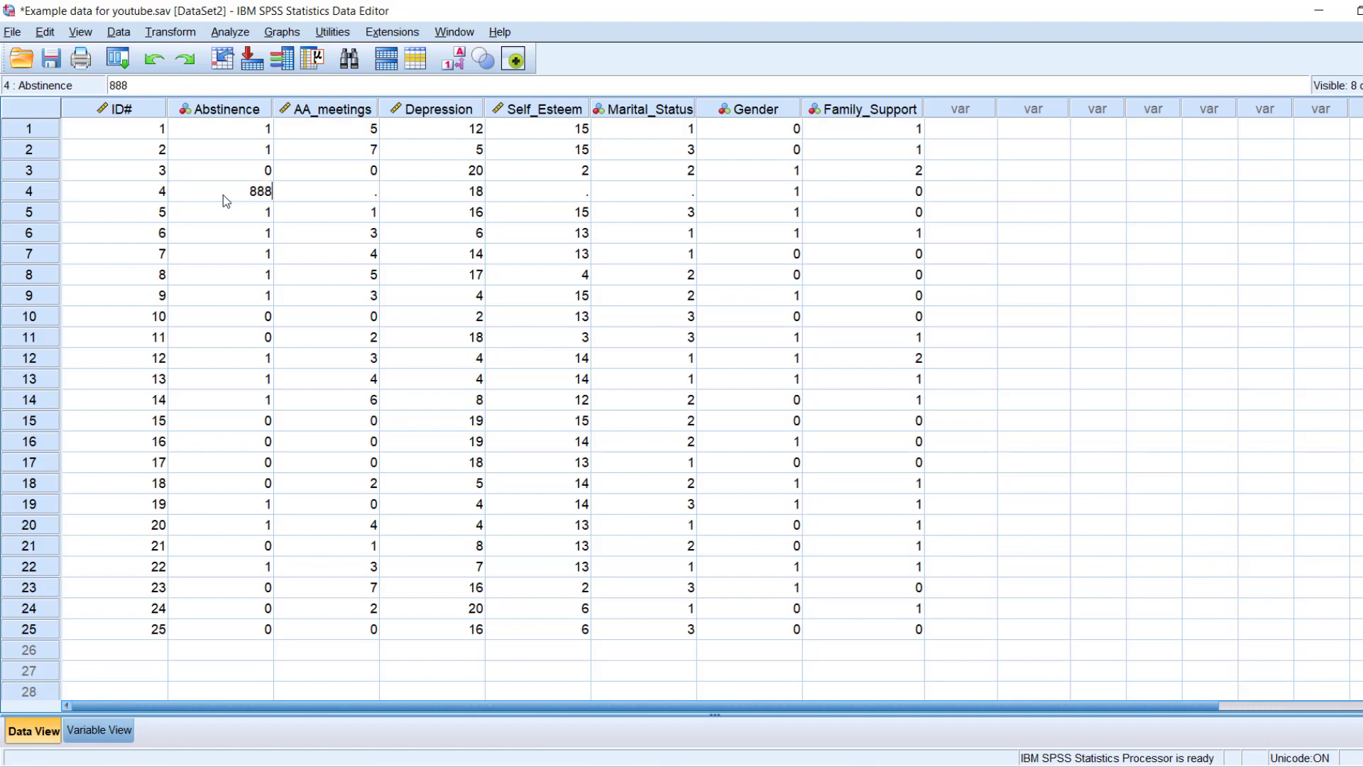
key(Tab)
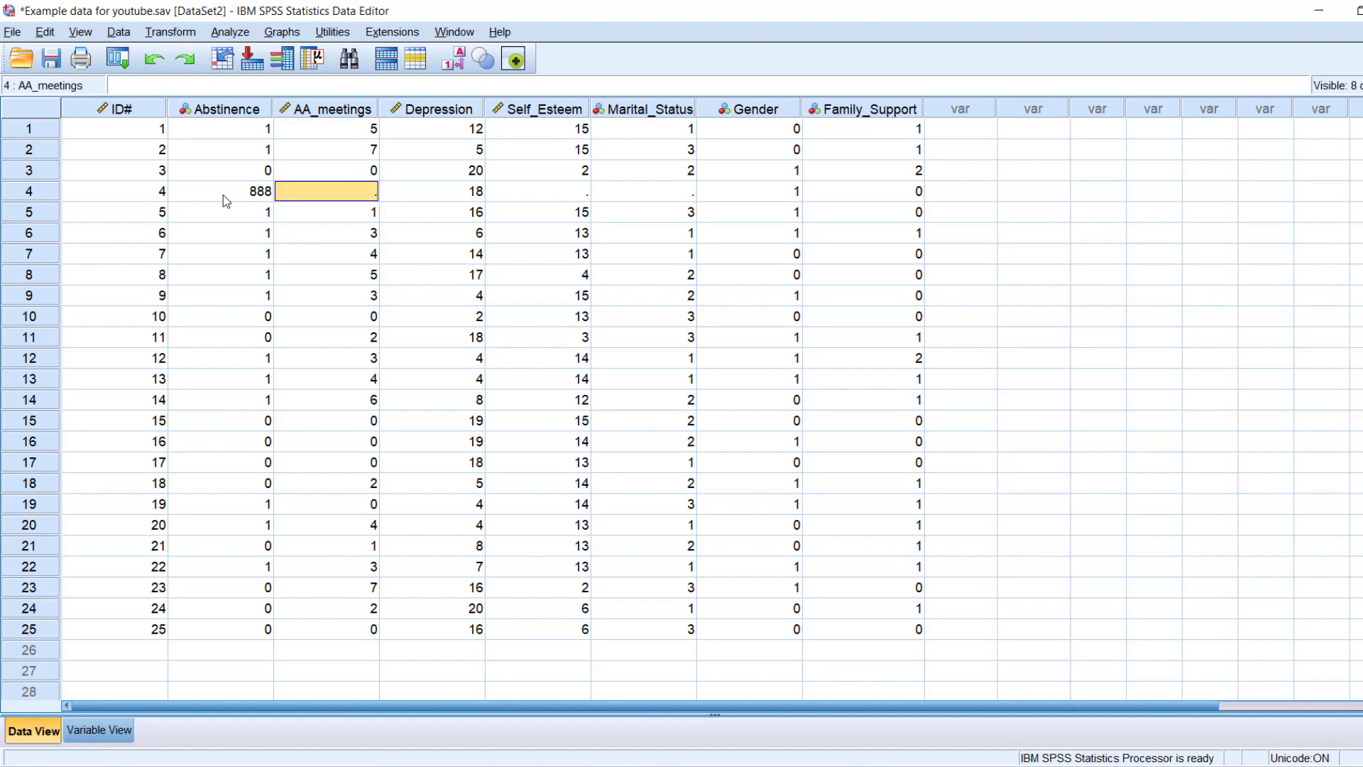
text(888)
key(Tab)
key(Tab)
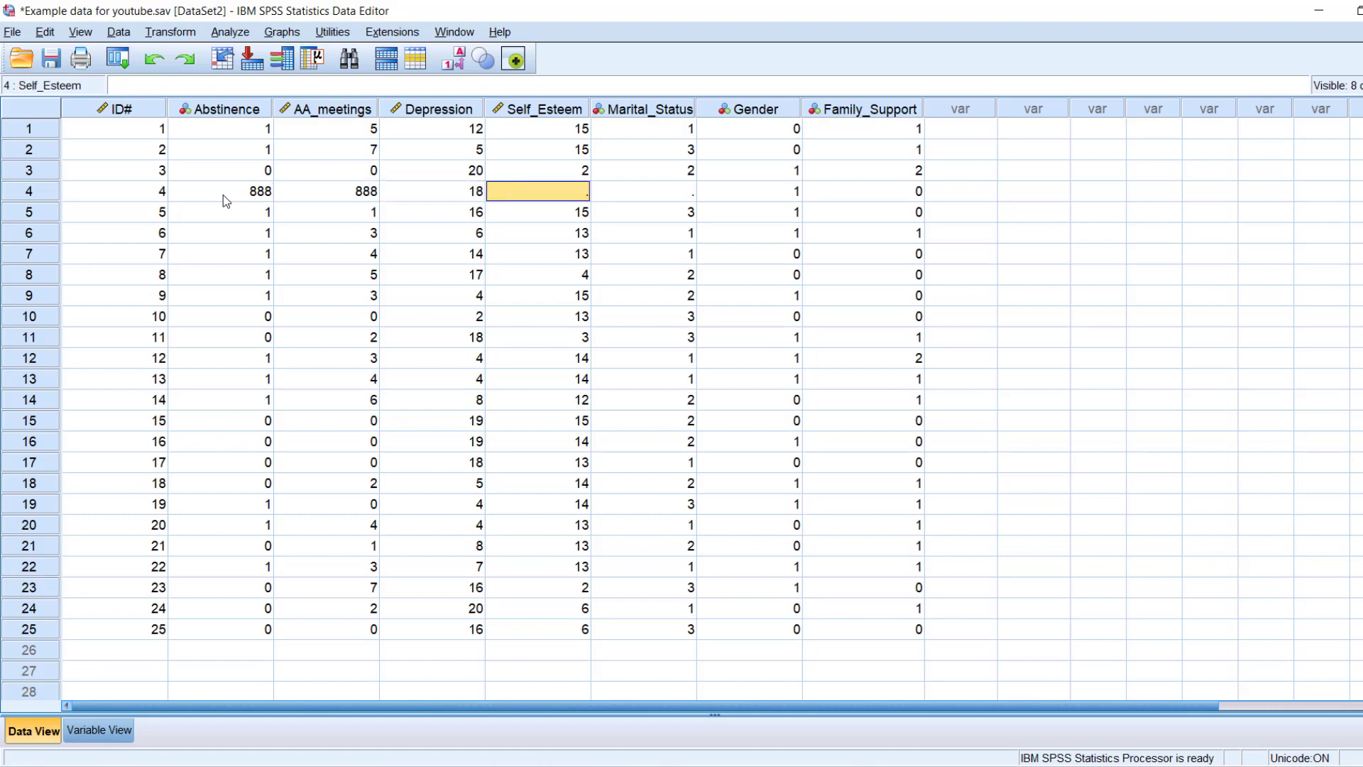
text(888)
key(Tab)
text(888)
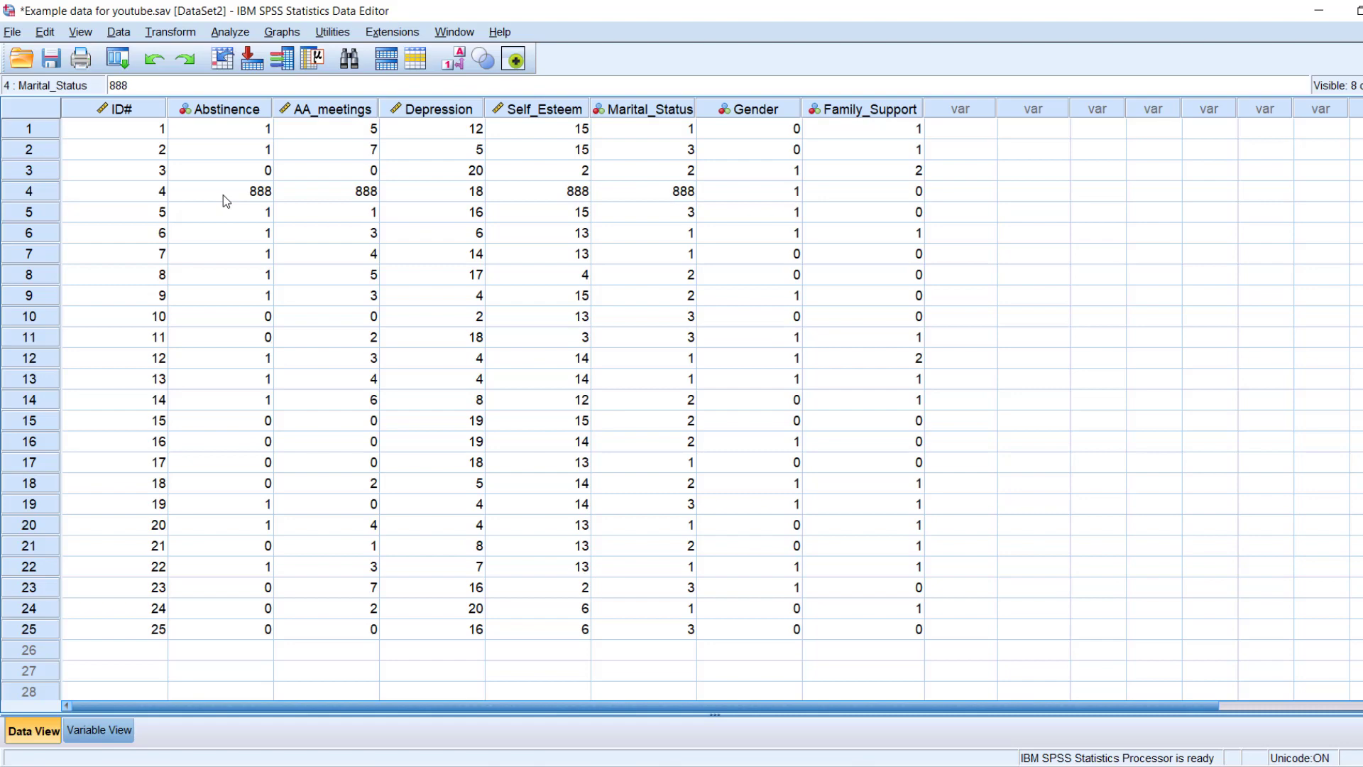
click(238, 211)
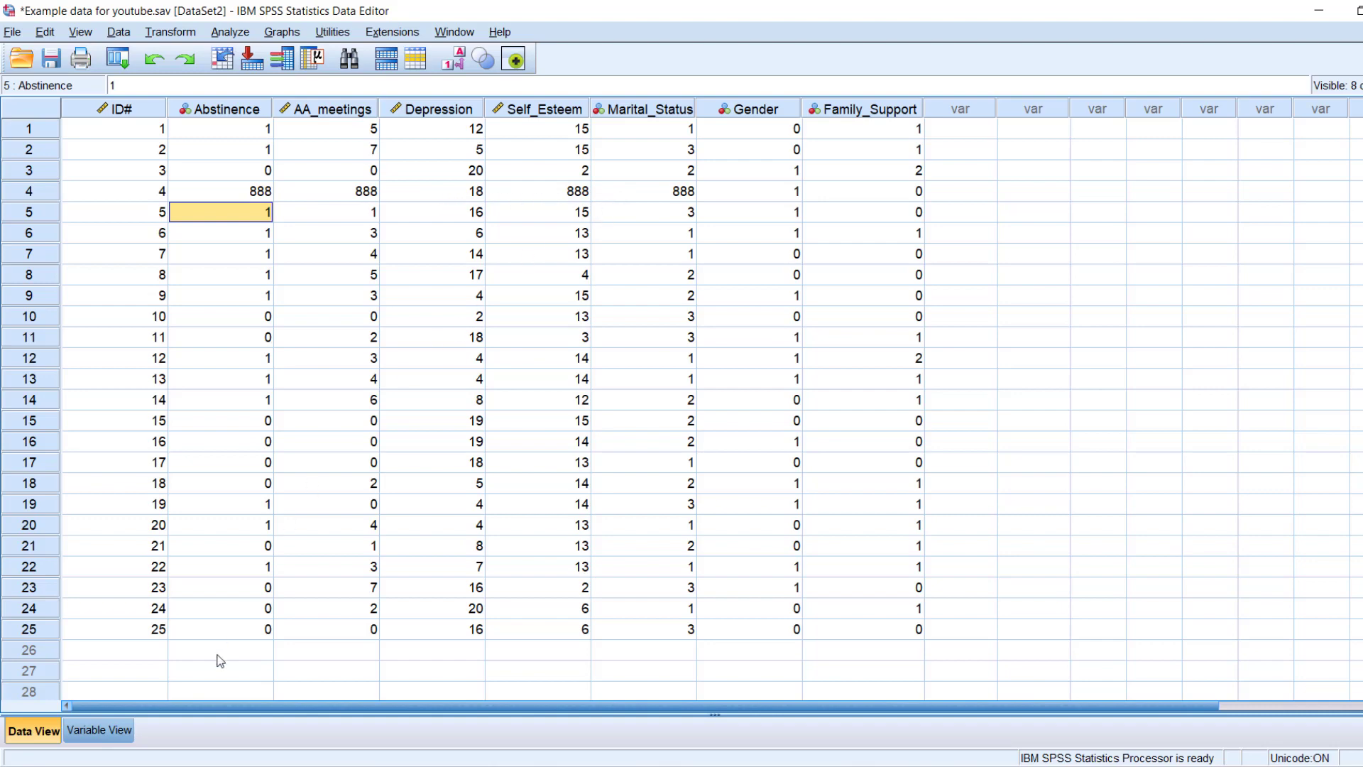
Step: In Variable View, set 888 as Abstinence's discrete missing value
click(102, 730)
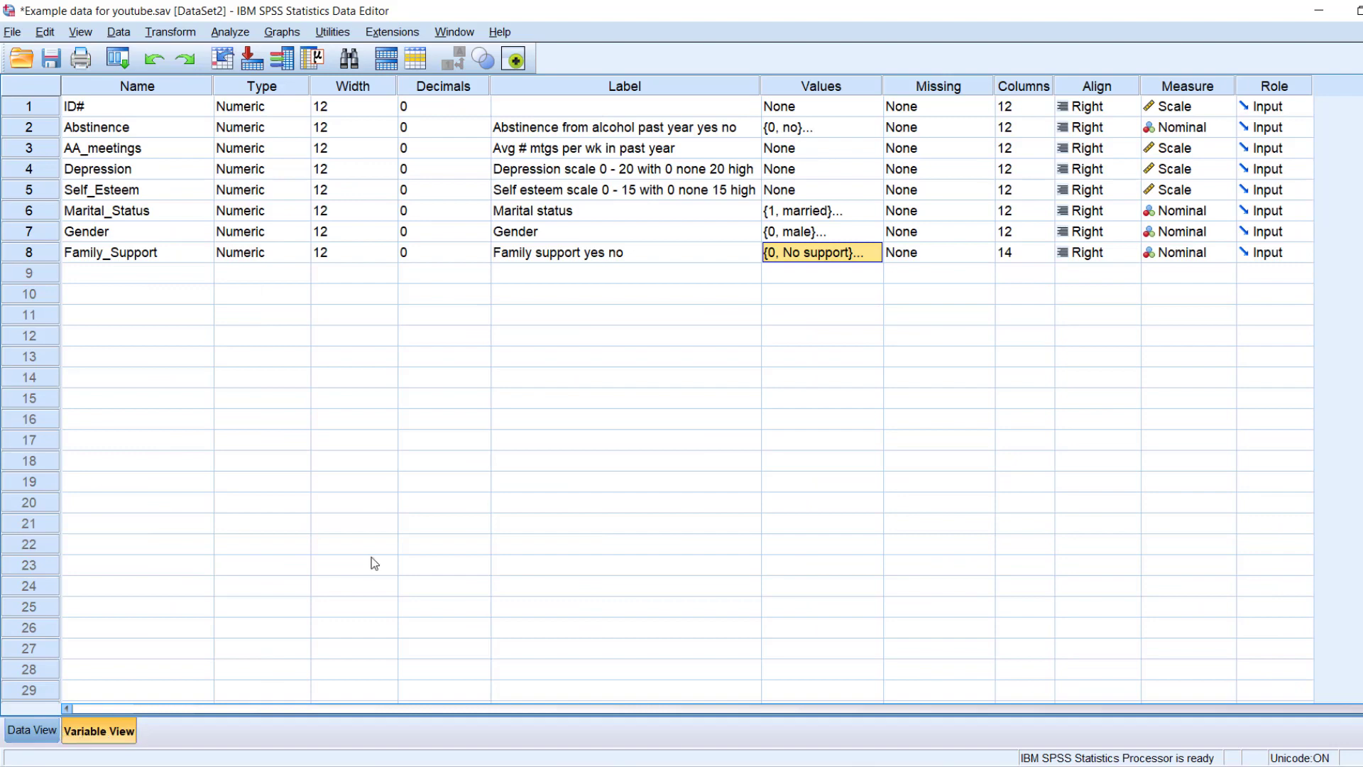
double_click(988, 132)
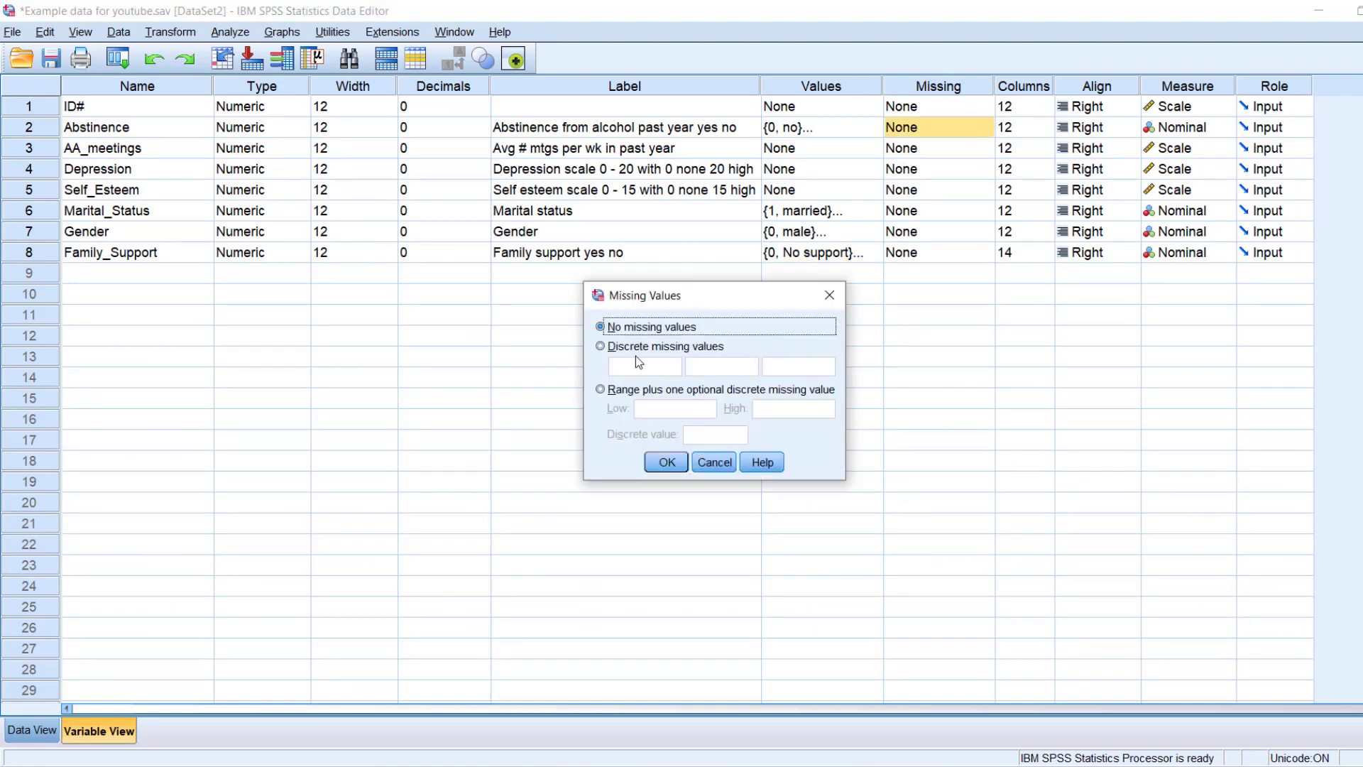
click(829, 295)
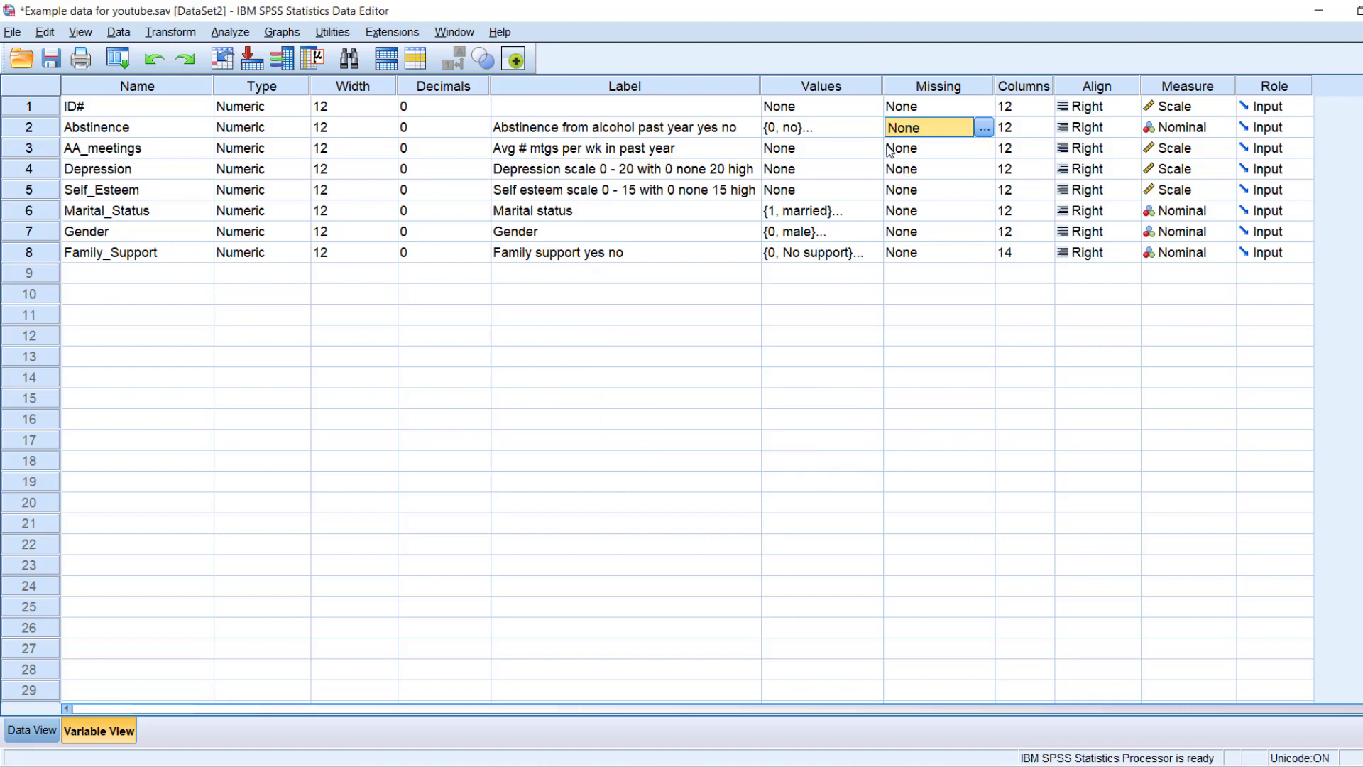
click(986, 131)
click(984, 130)
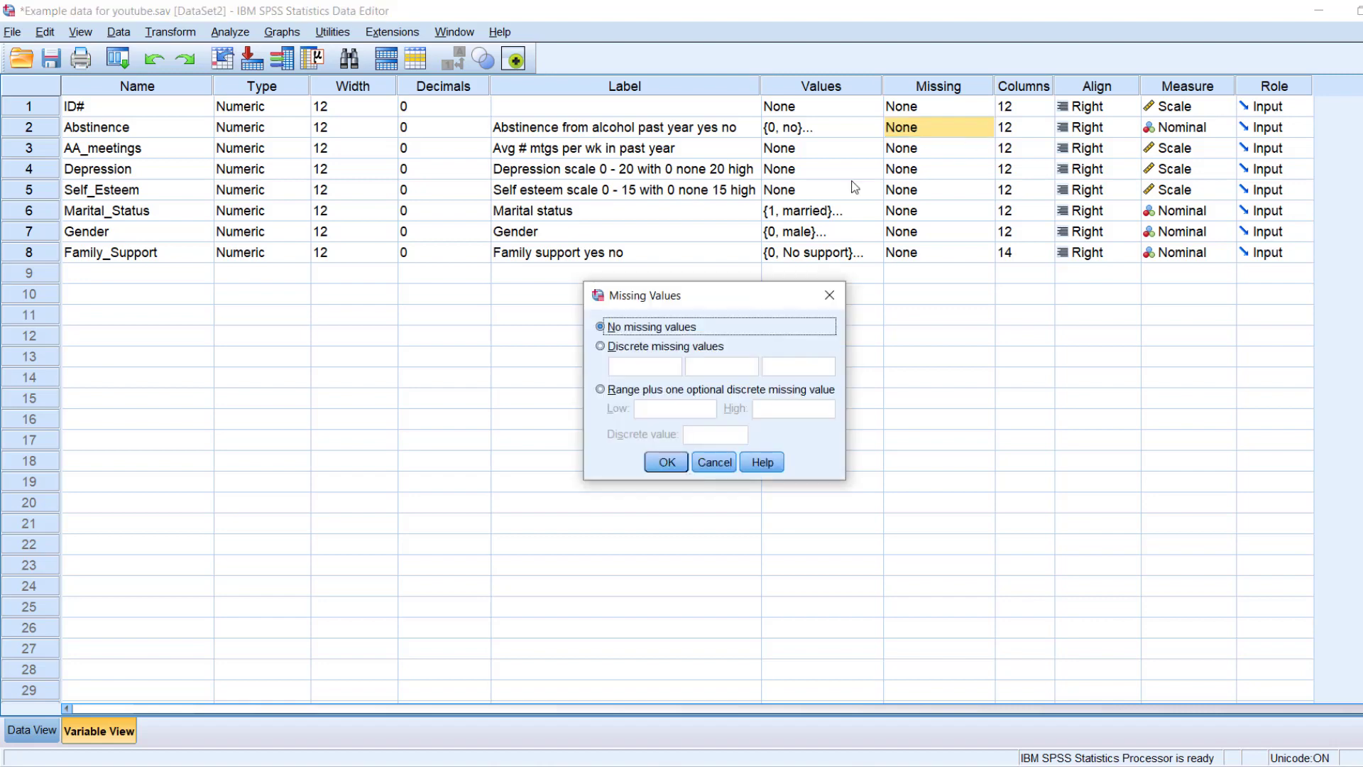
drag(755, 265, 763, 191)
click(625, 244)
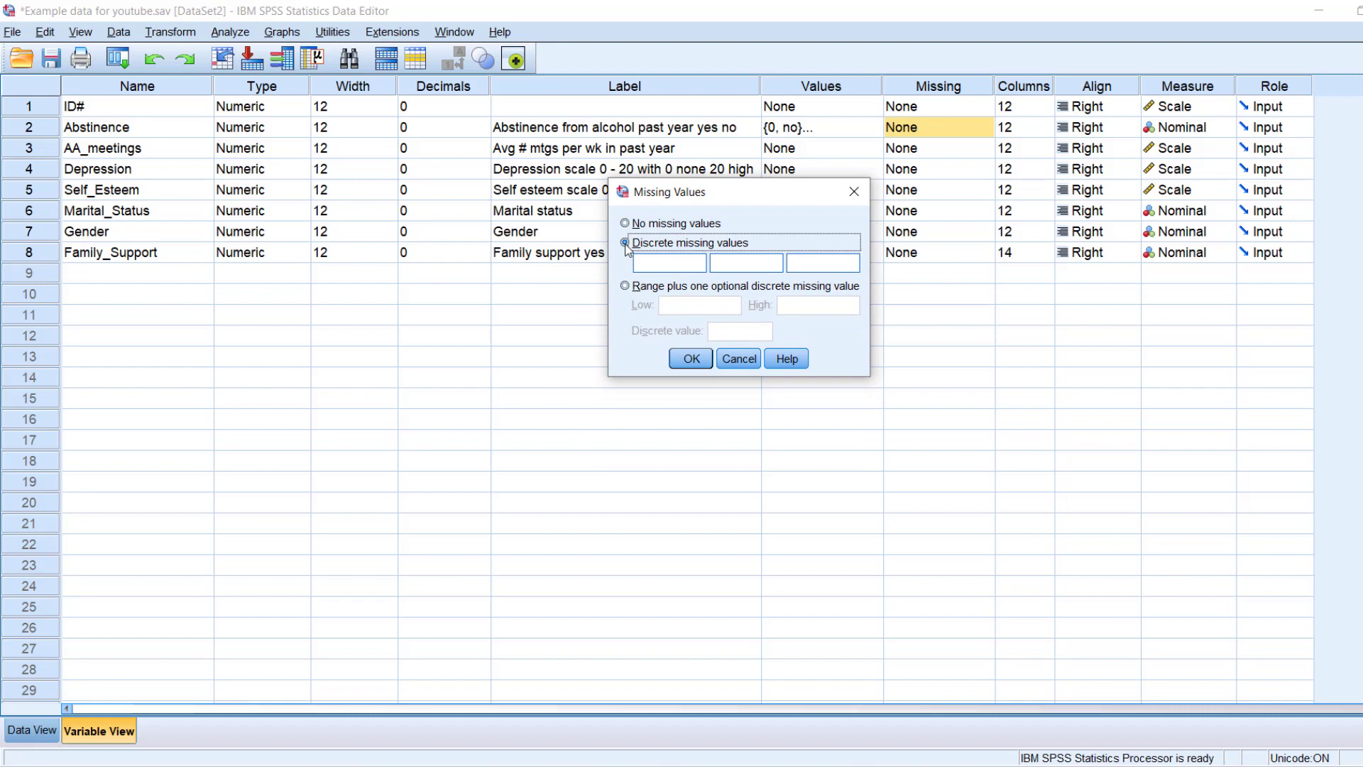
click(658, 263)
text(888)
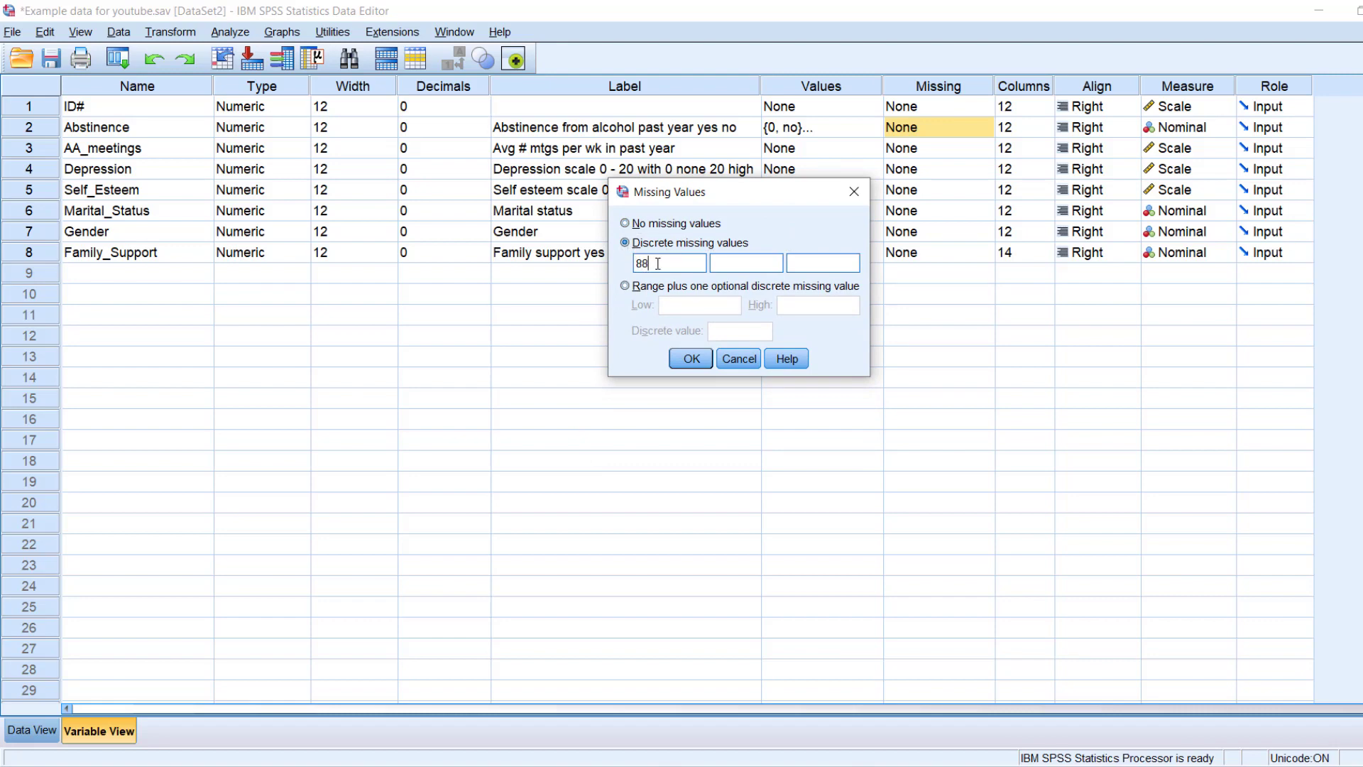
click(693, 362)
Step: Set 888 as AA_meetings' discrete missing value
double_click(984, 149)
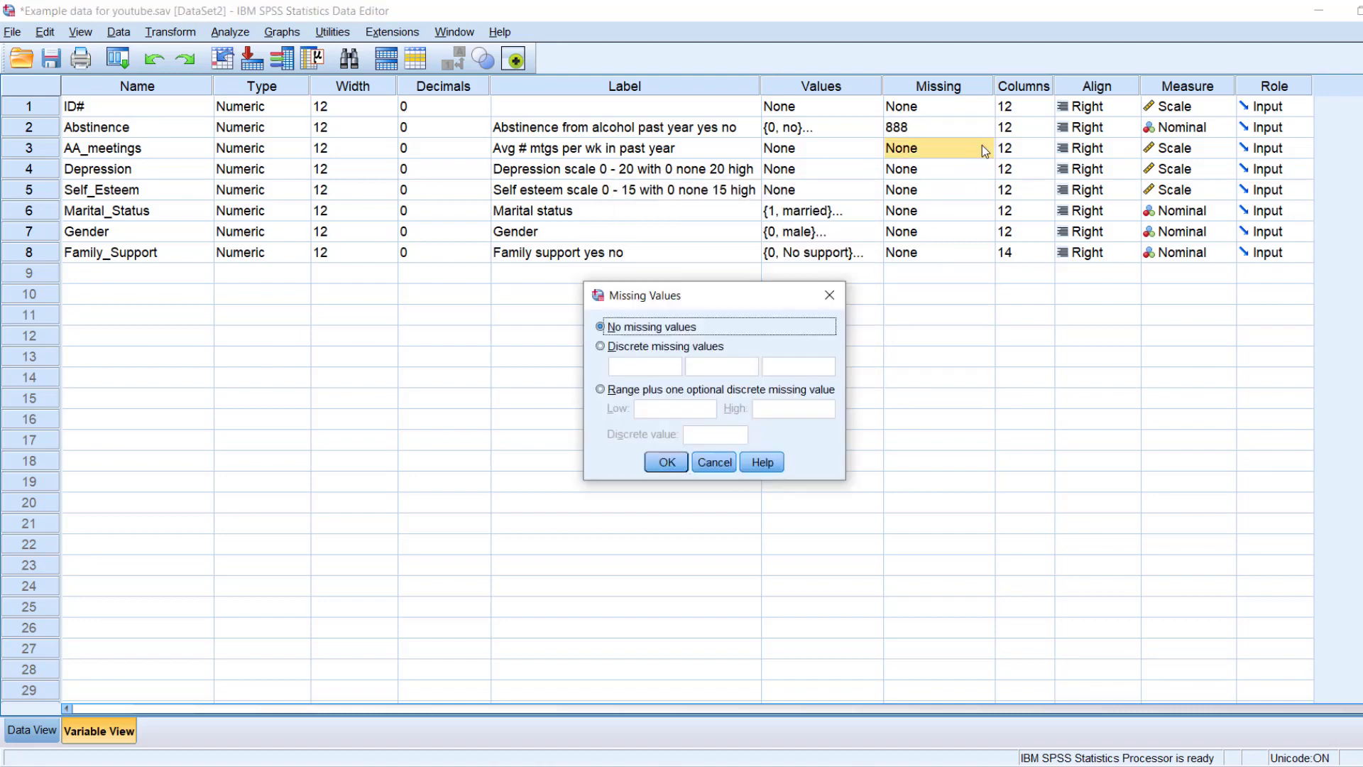
click(612, 347)
click(629, 367)
text(888)
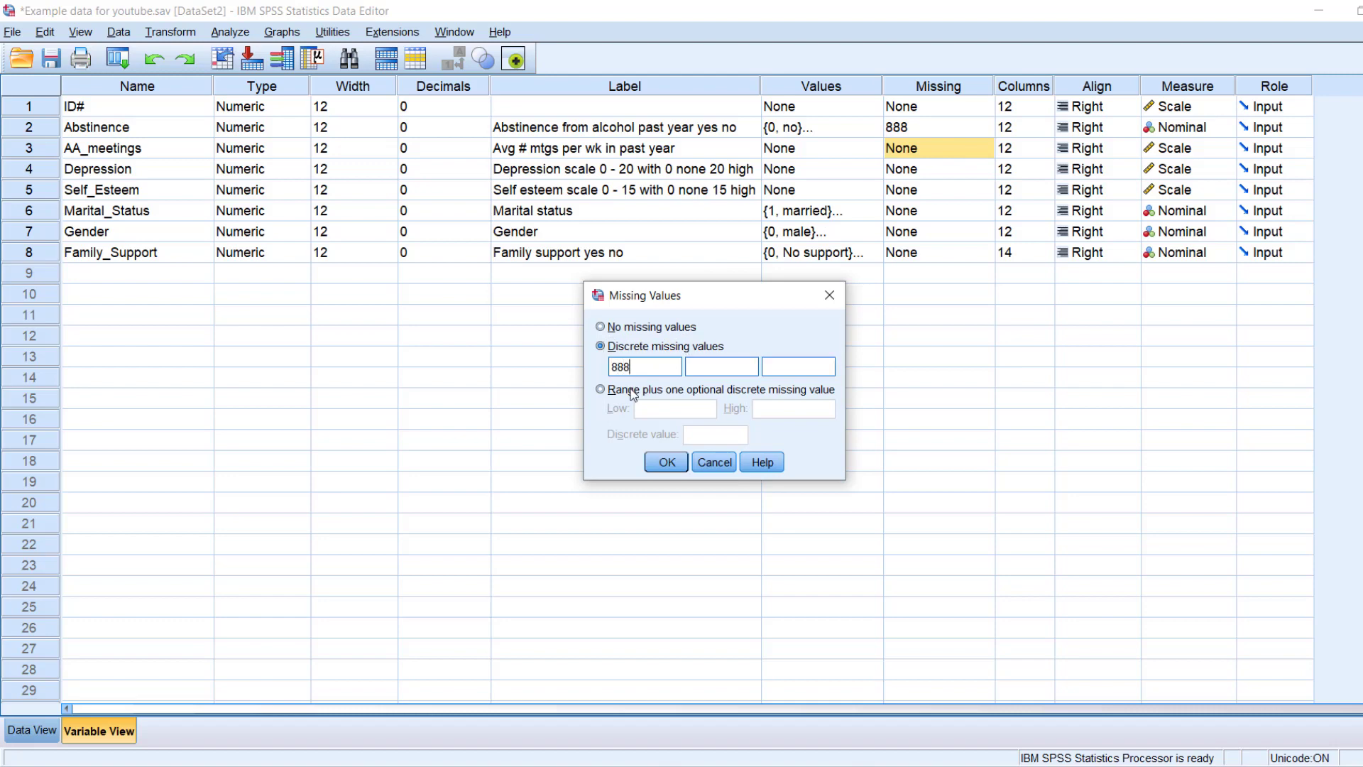
click(667, 462)
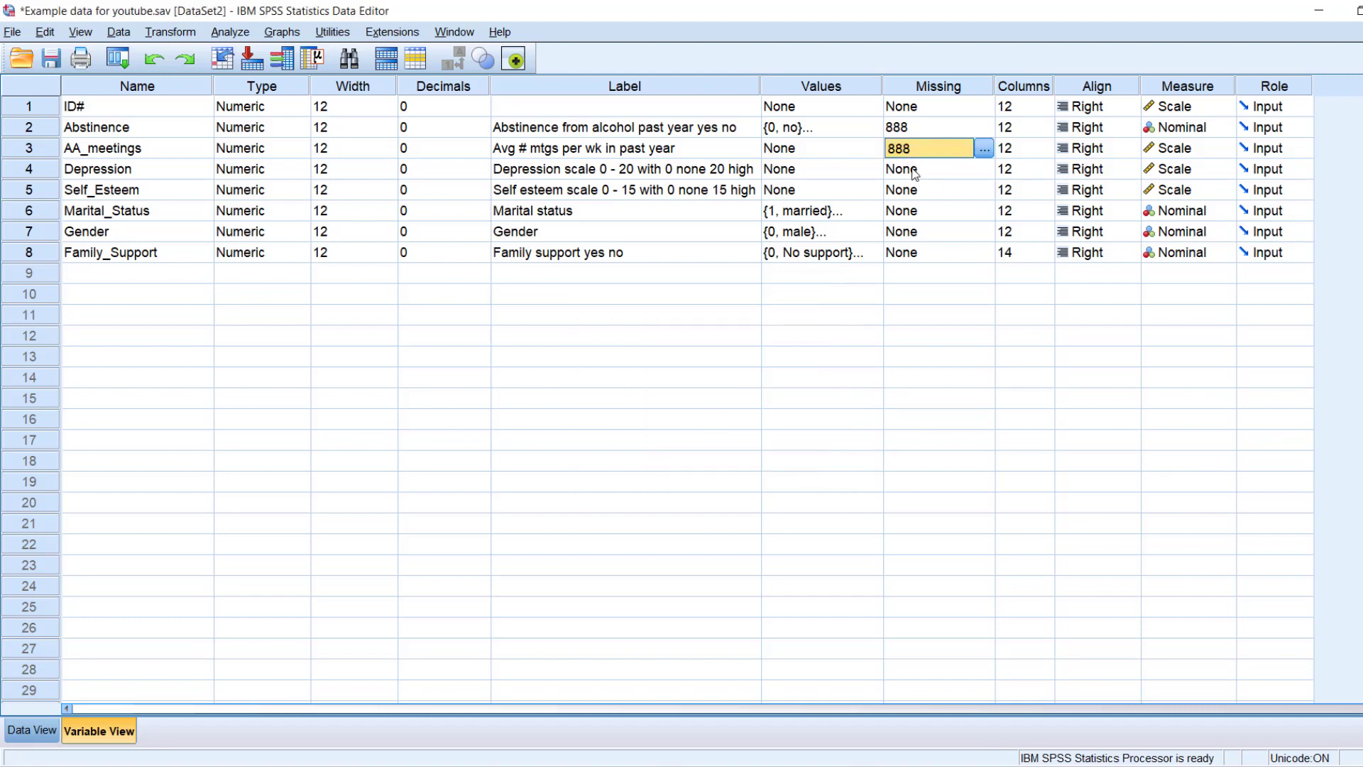
Step: Copy AA_meetings' 888 missing setting and paste it onto Depression through Family_Support
right_click(908, 147)
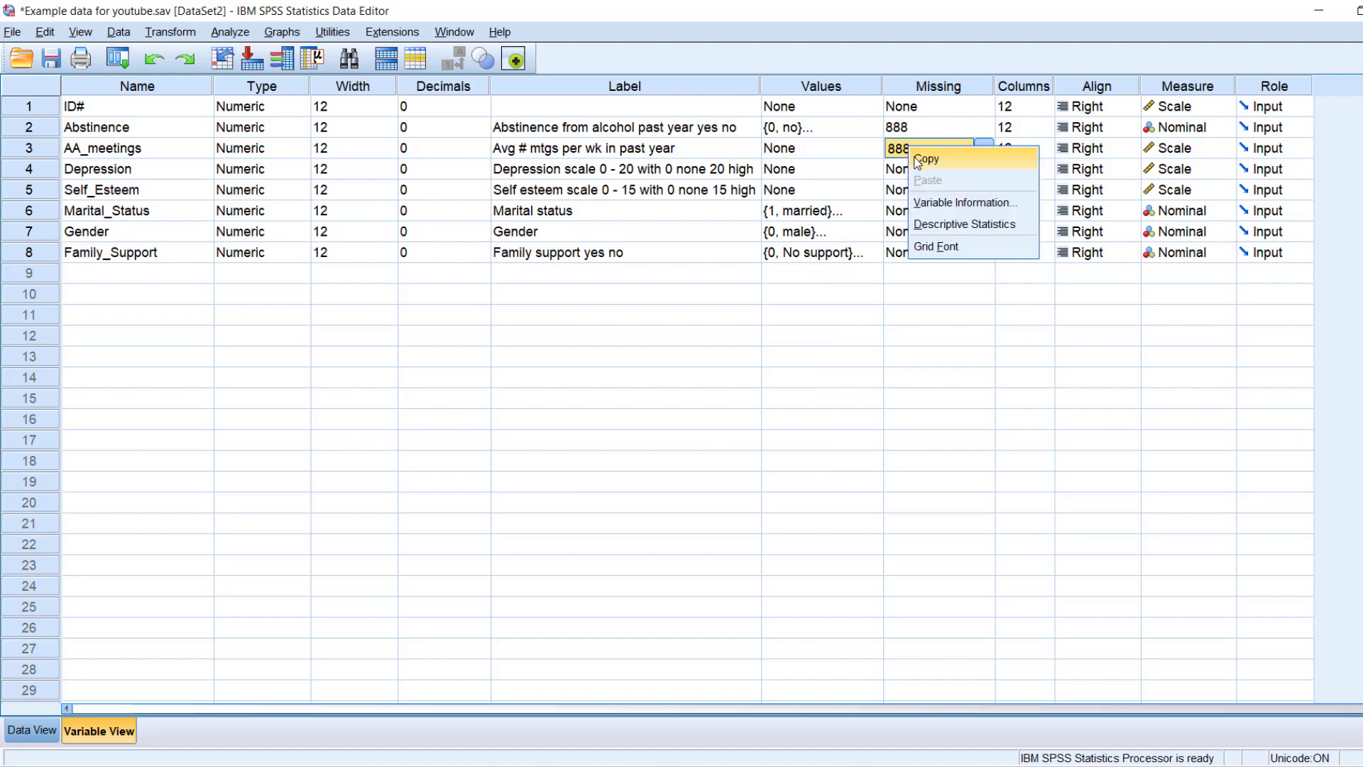
click(917, 162)
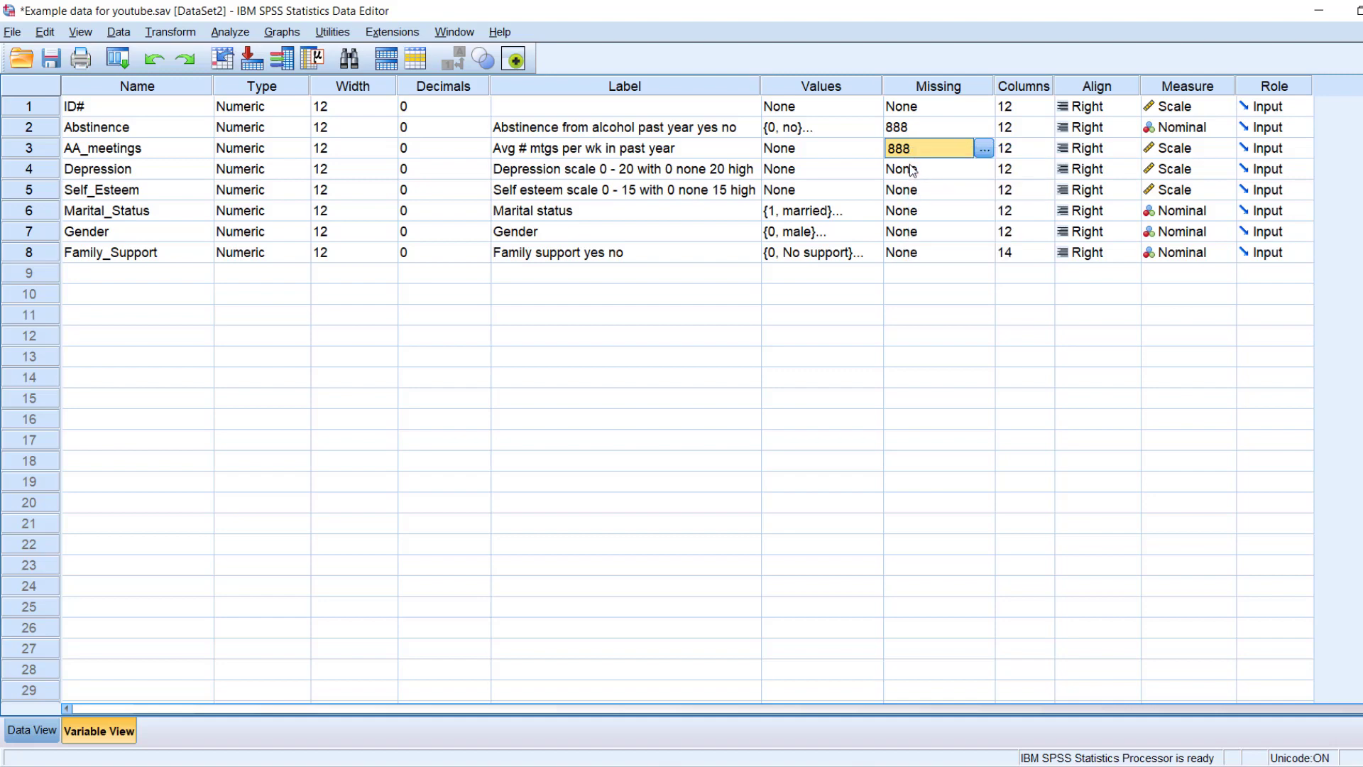
click(912, 169)
drag(911, 188, 911, 257)
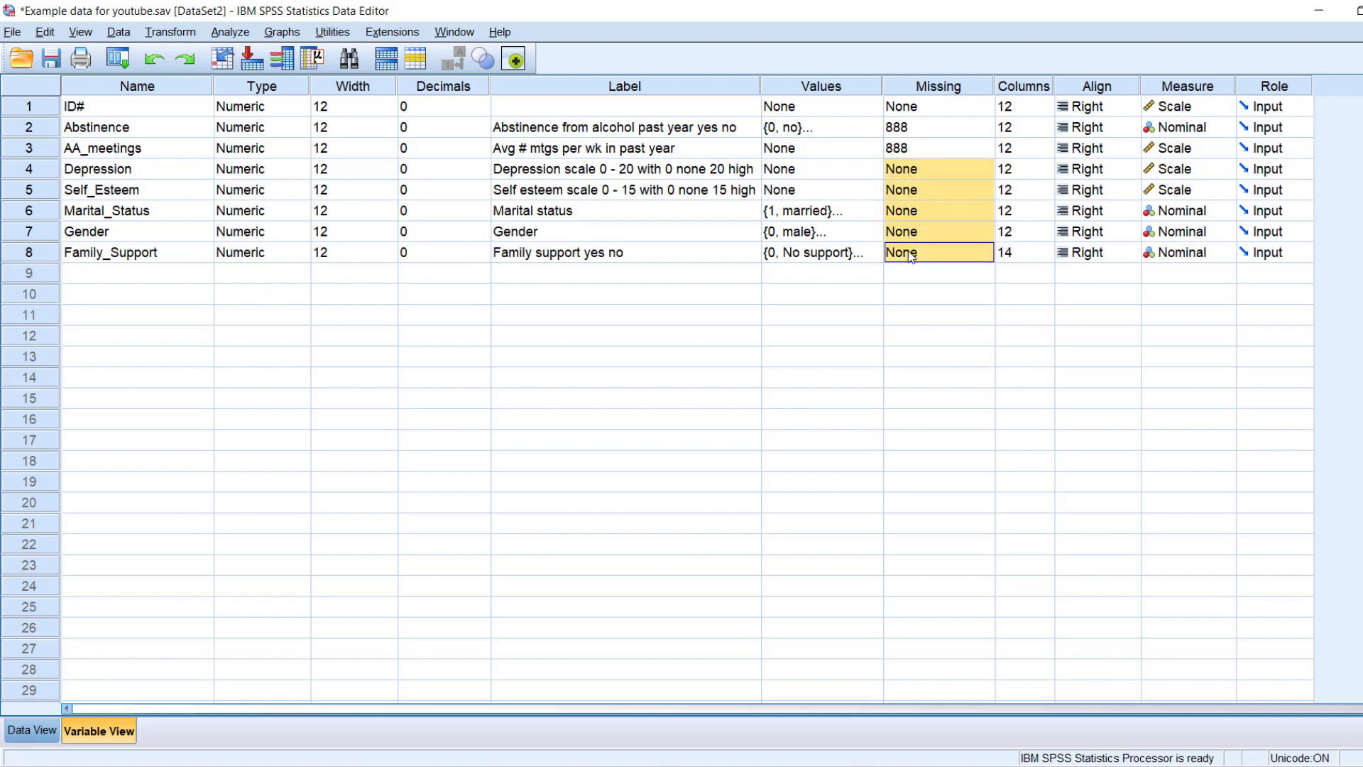
right_click(915, 171)
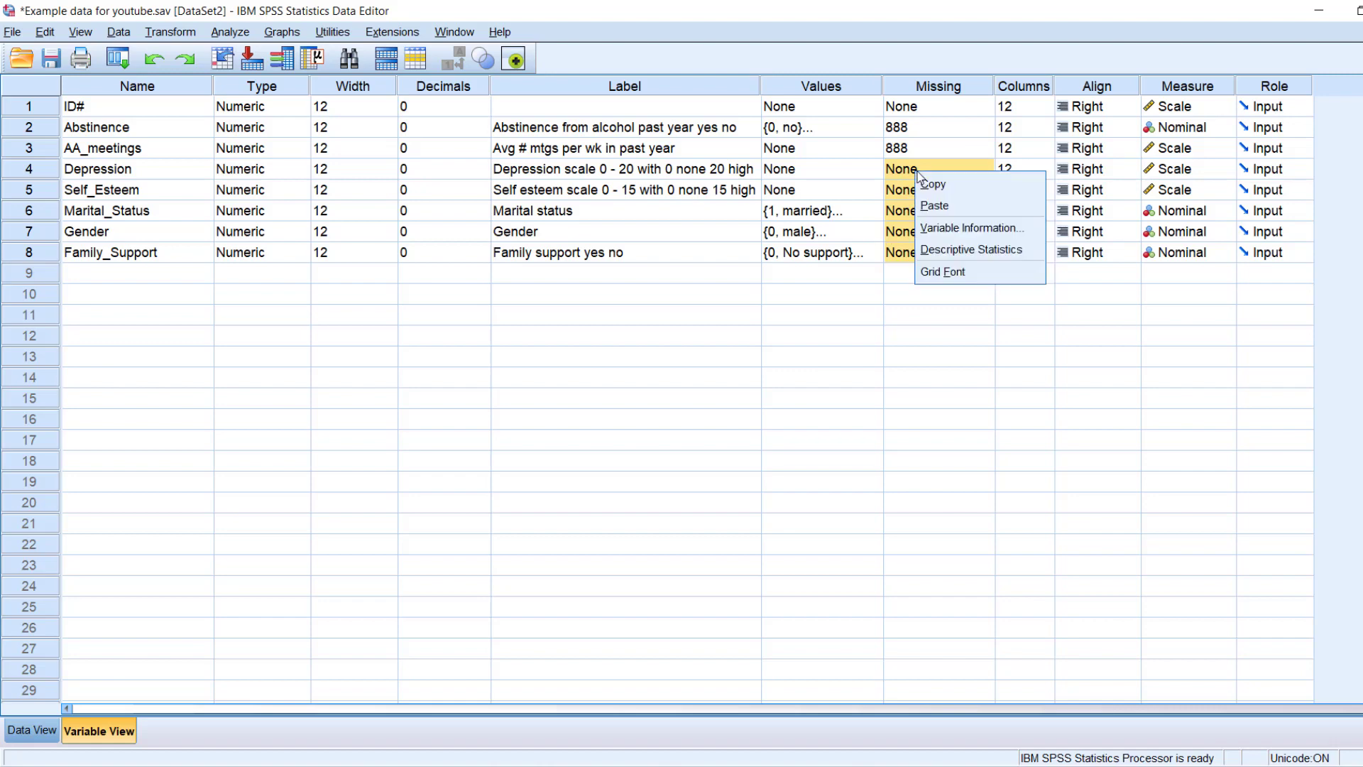
click(932, 207)
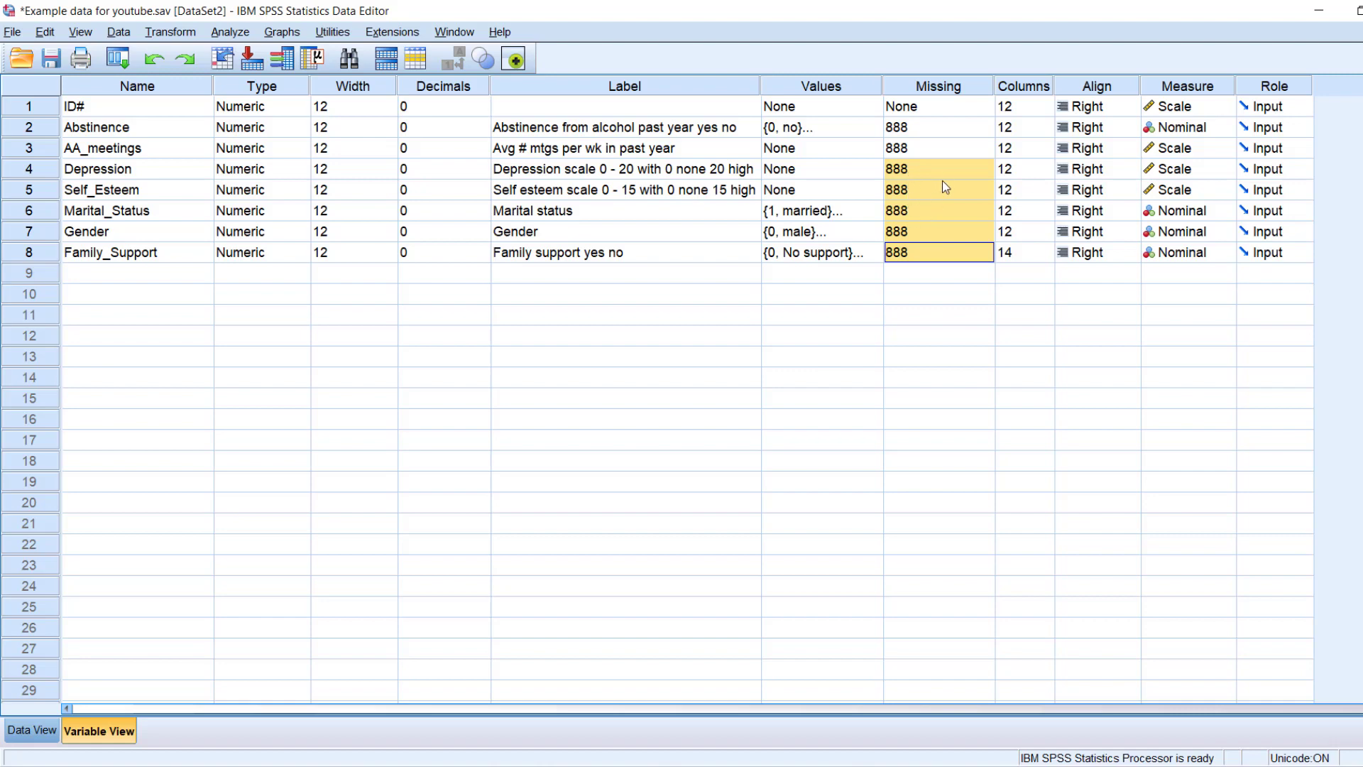
Step: Verify Abstinence's only discrete missing value is 888, then widen the Columns column
double_click(985, 129)
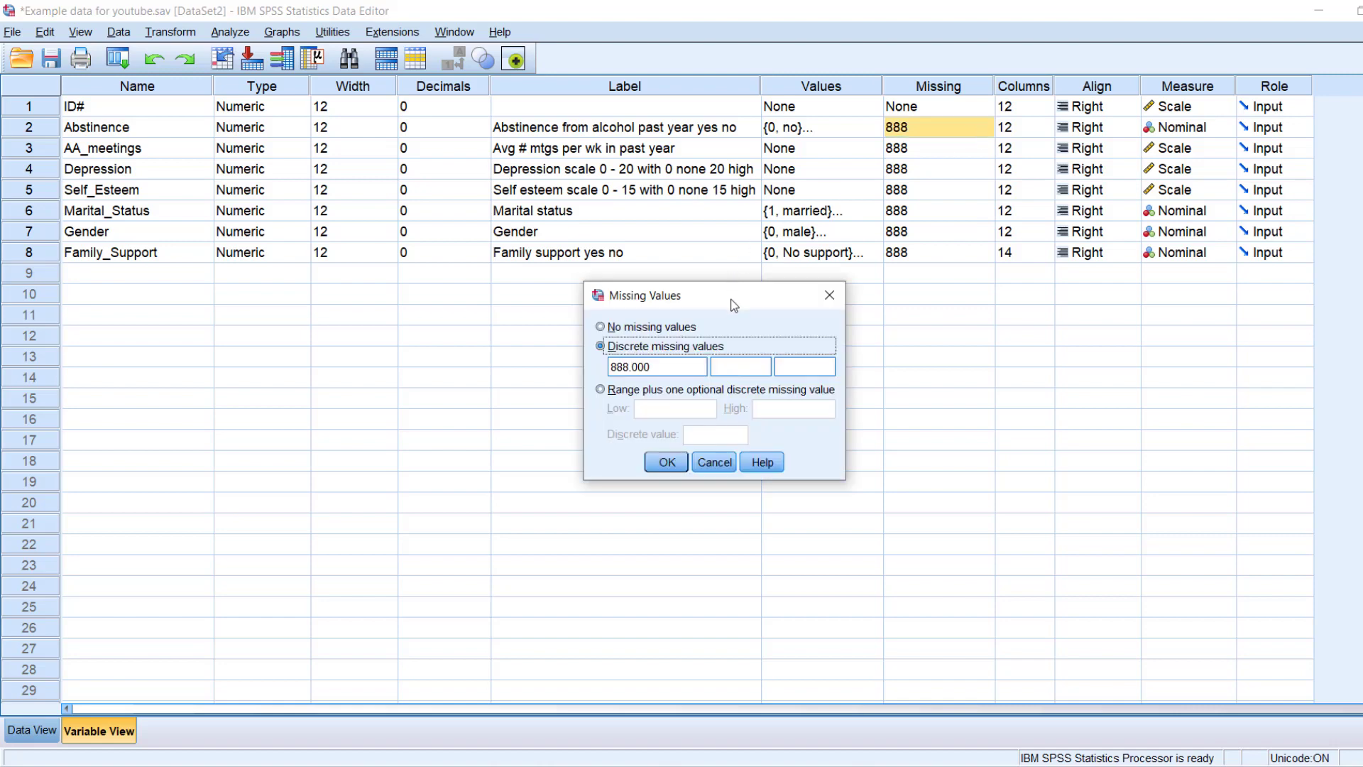
drag(735, 306, 783, 196)
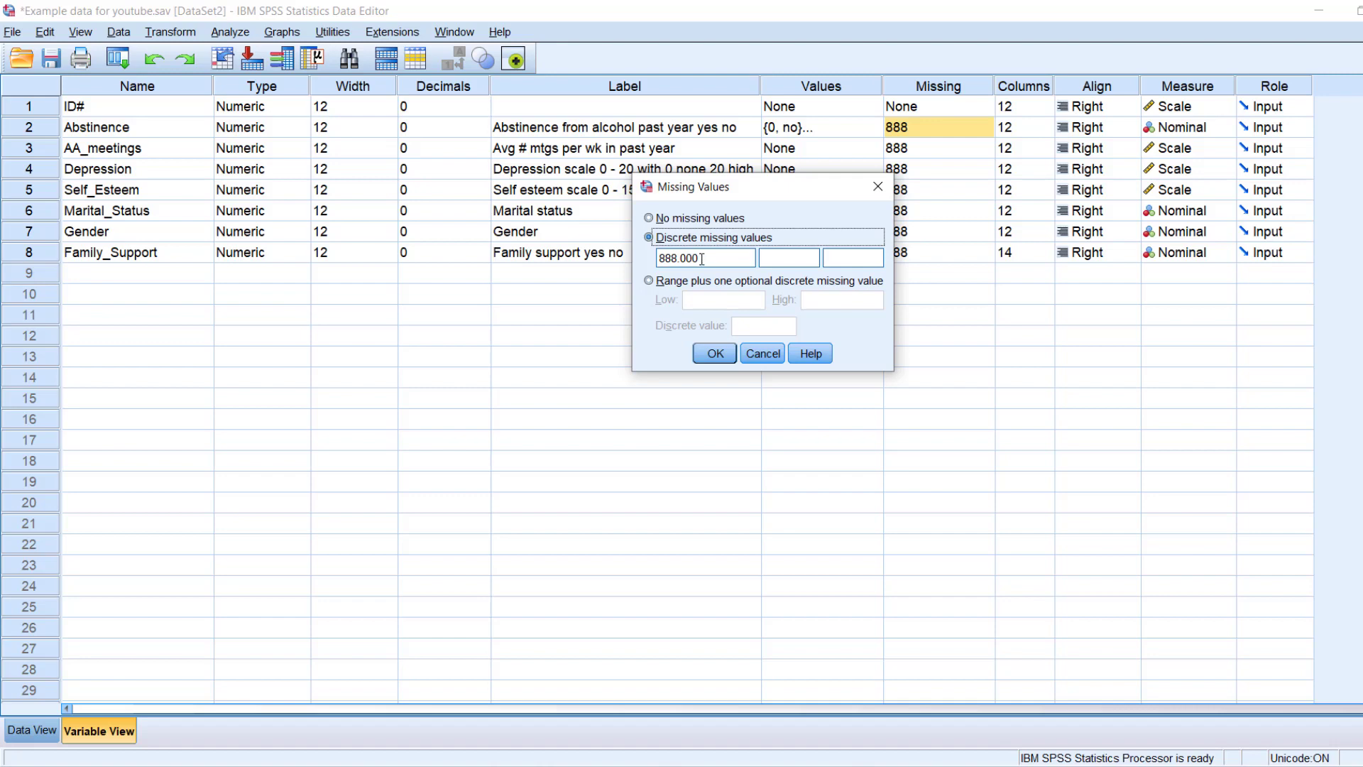
click(806, 256)
click(841, 255)
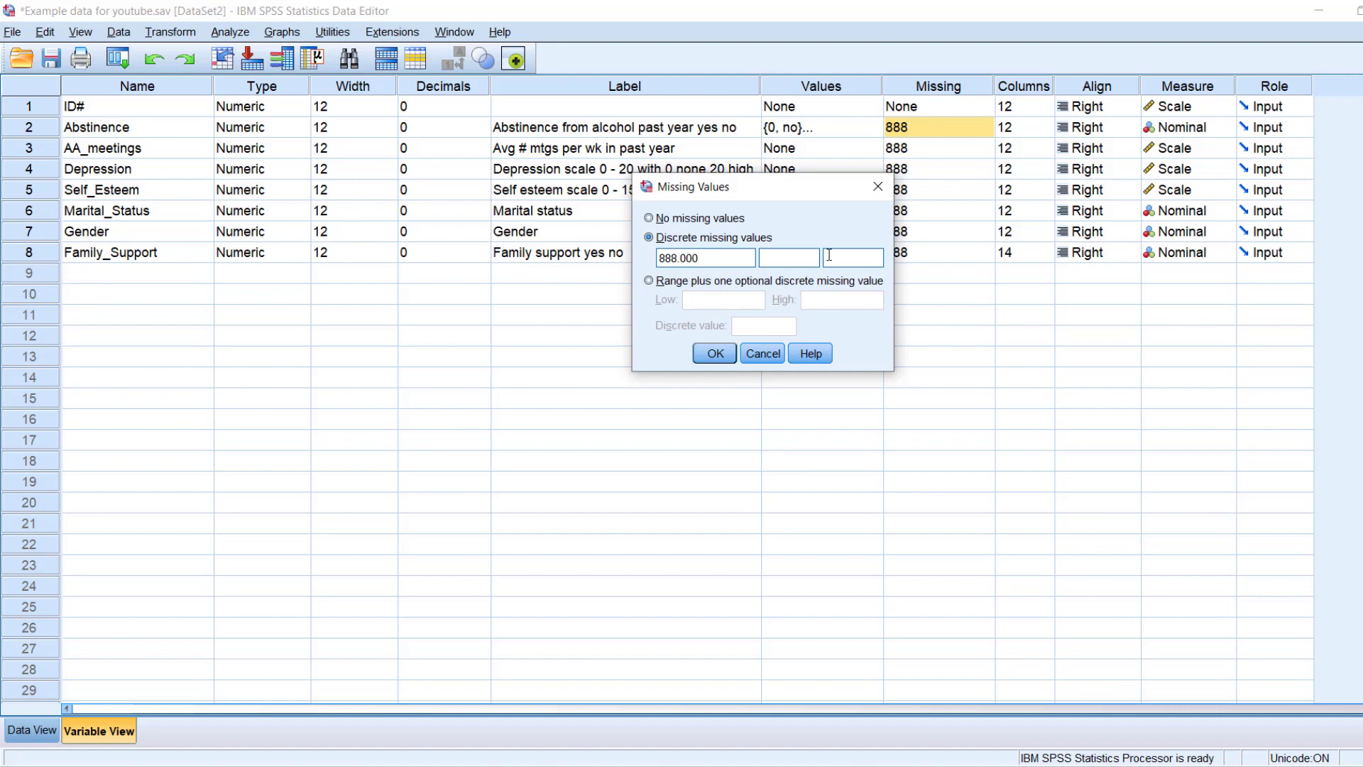
click(726, 354)
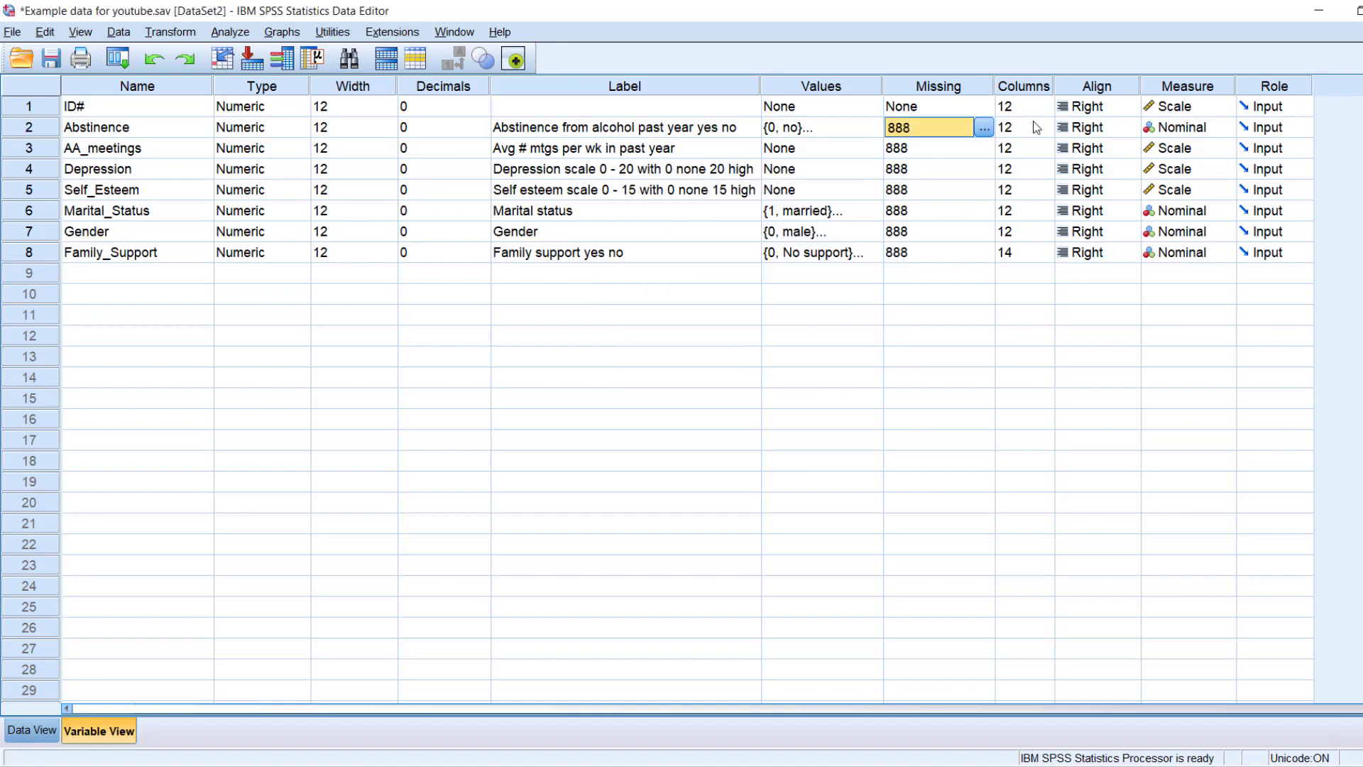
drag(1055, 83, 1075, 83)
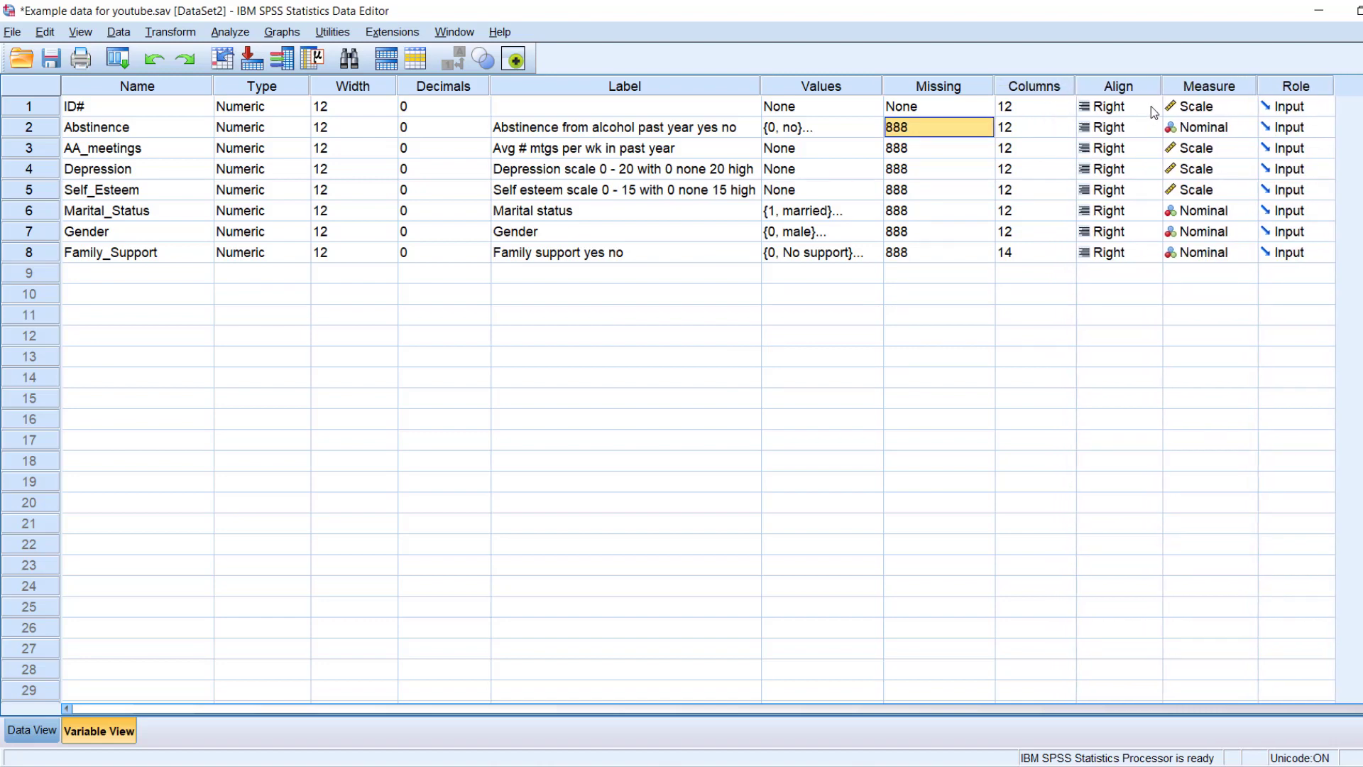
Step: Confirm ID# stays Scale and Abstinence stays Nominal in the Measure column
click(1249, 108)
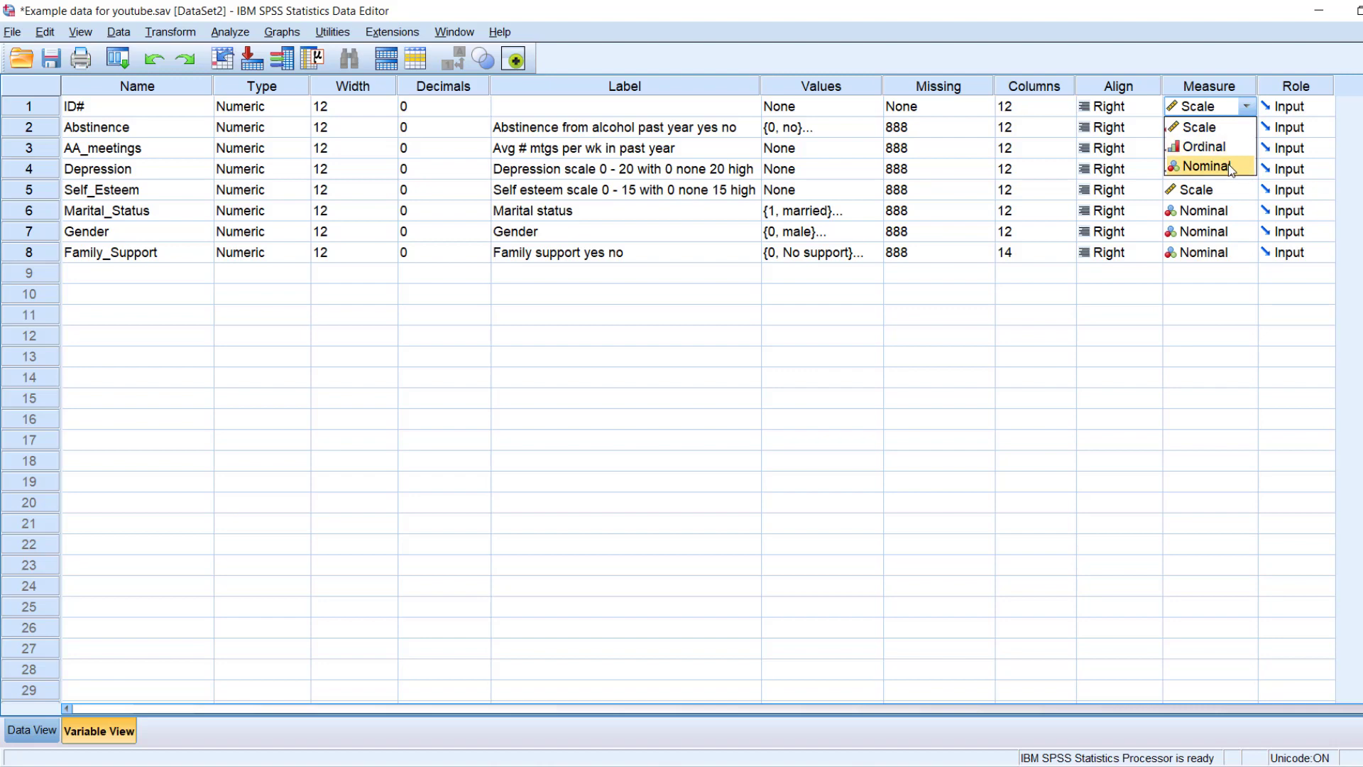
click(1239, 112)
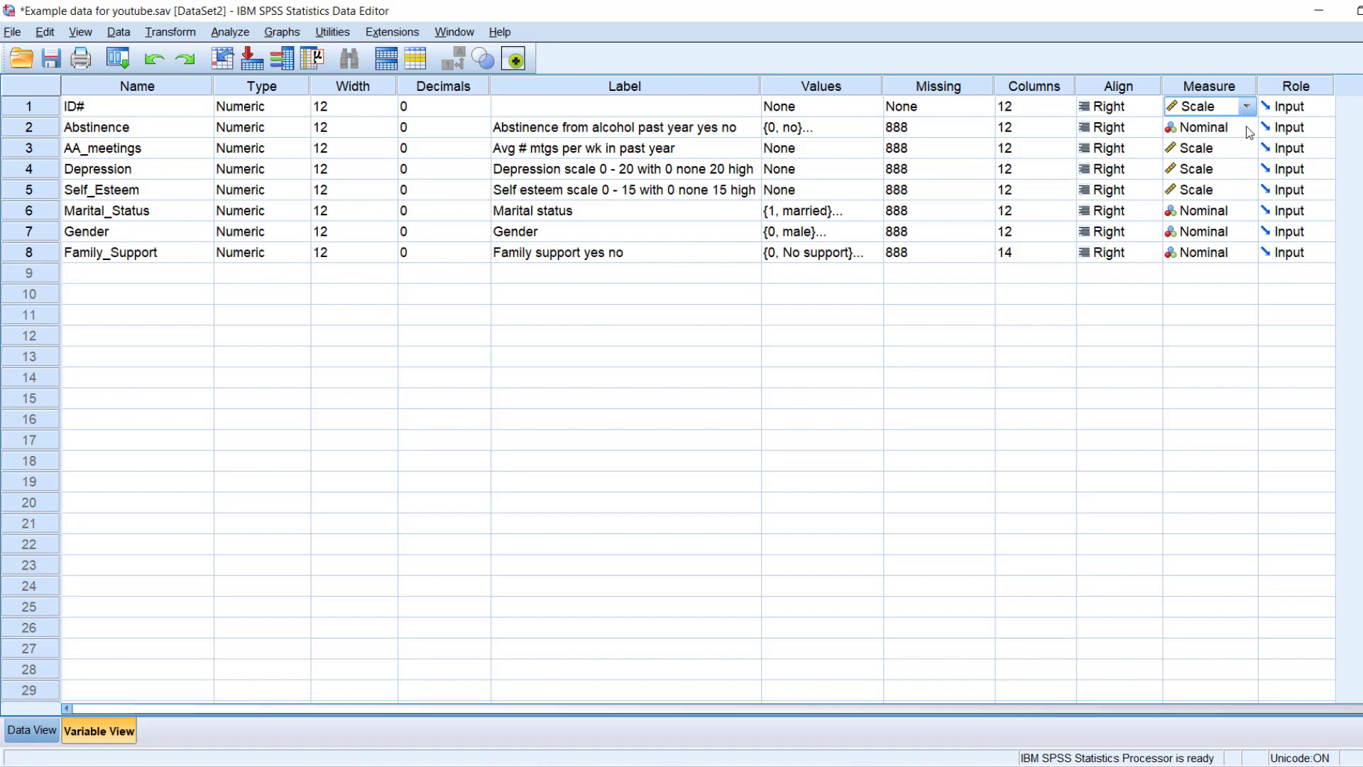
click(1248, 131)
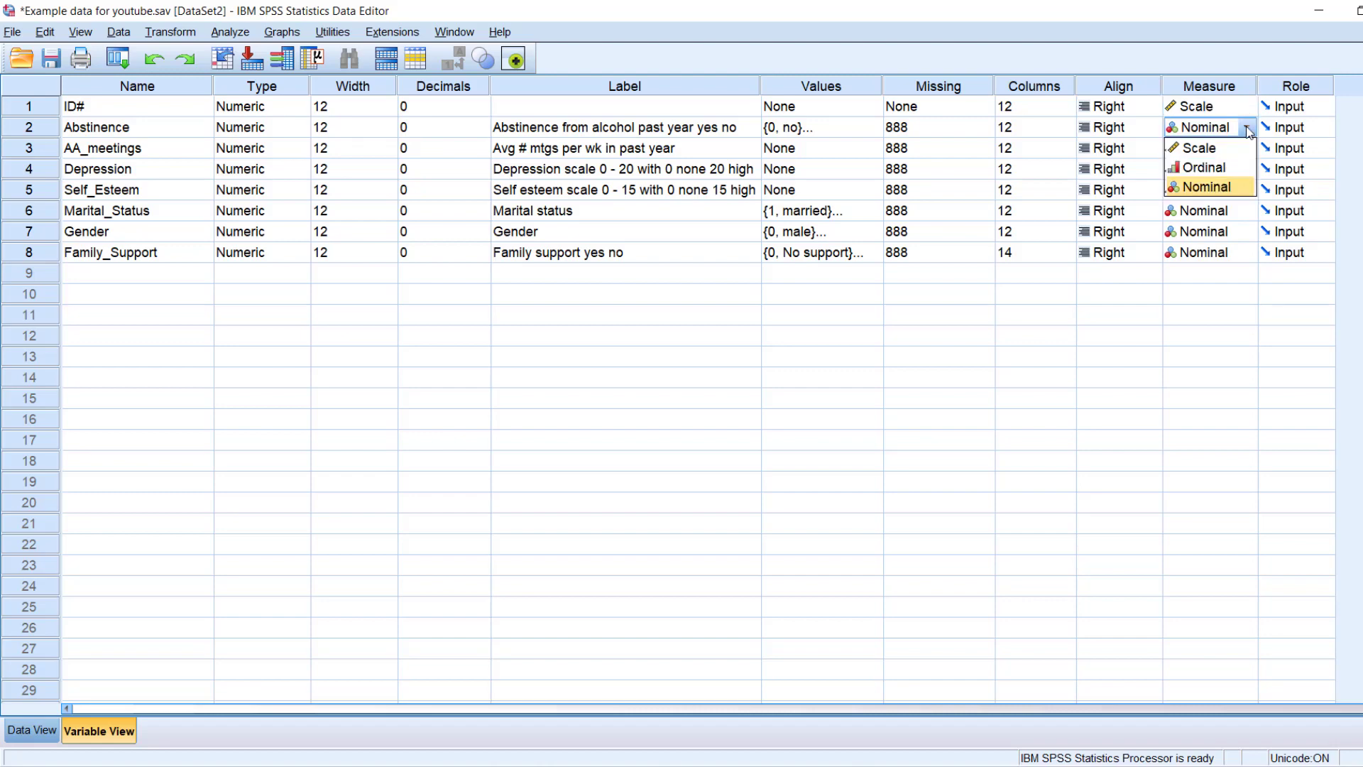
click(1248, 131)
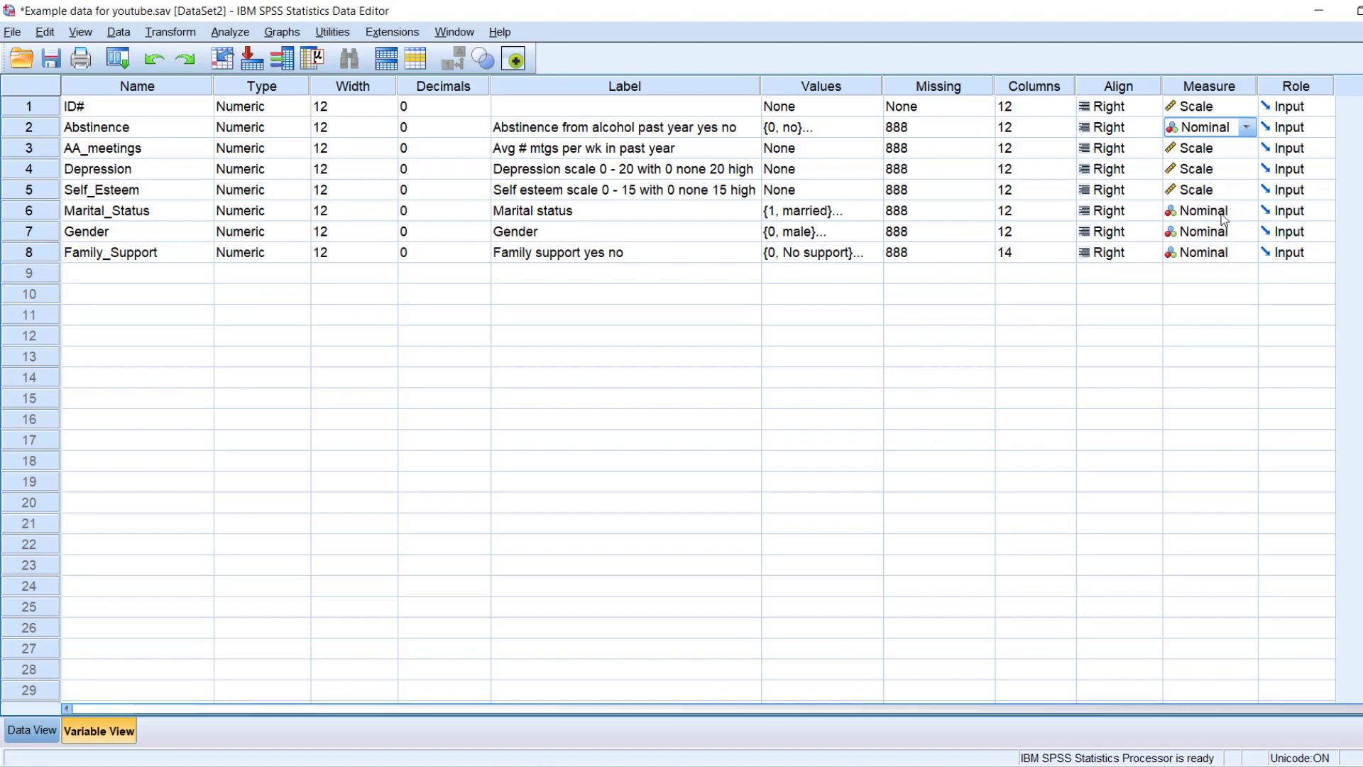
Step: Set Family_Support's measure to Ordinal and review its value labels unchanged
click(1247, 254)
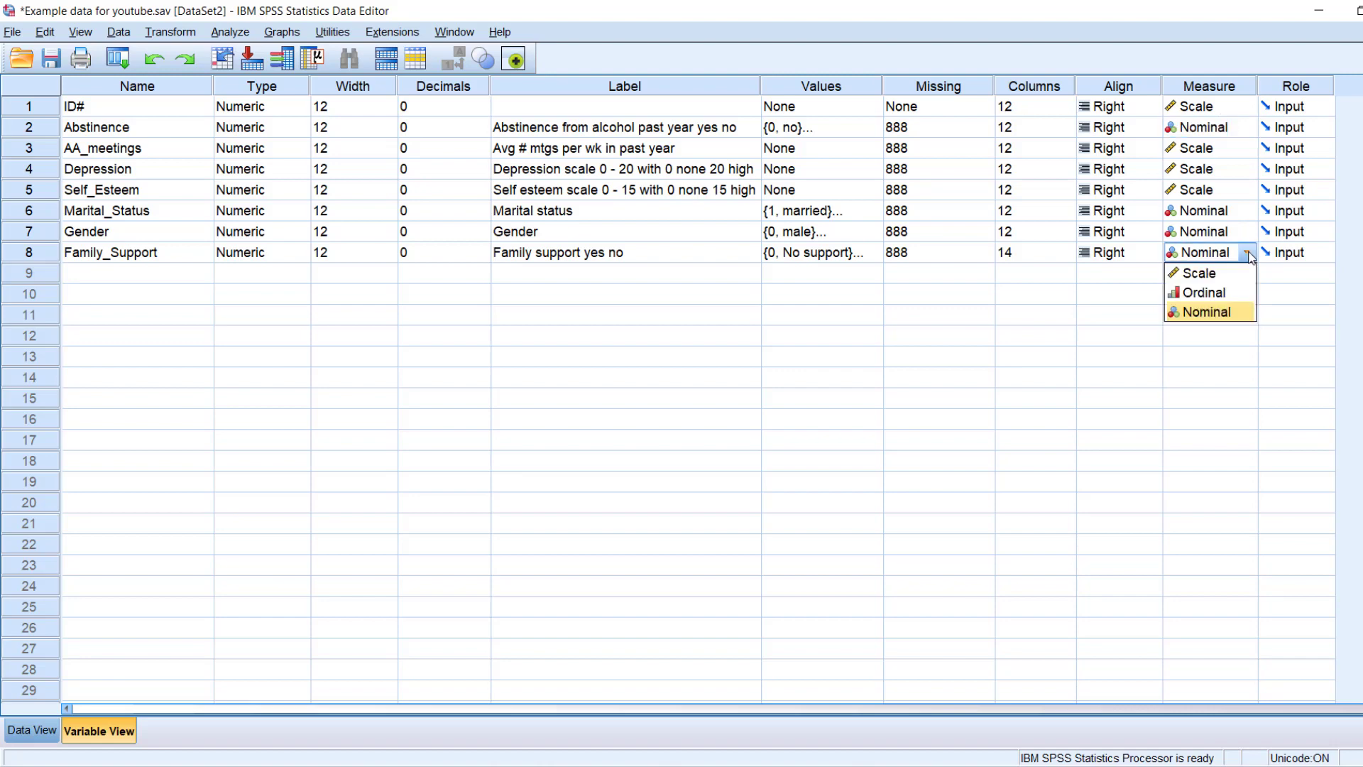
click(1224, 291)
click(876, 254)
click(876, 254)
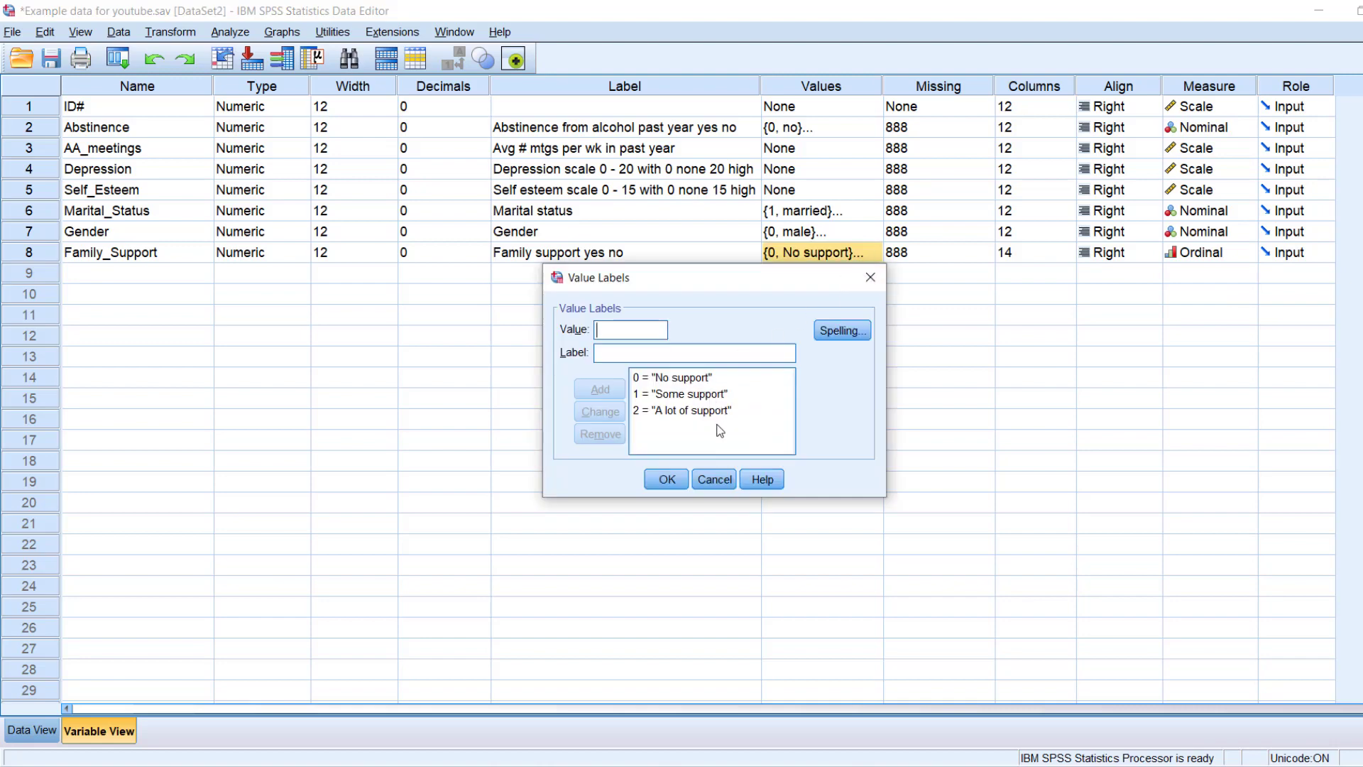
click(667, 479)
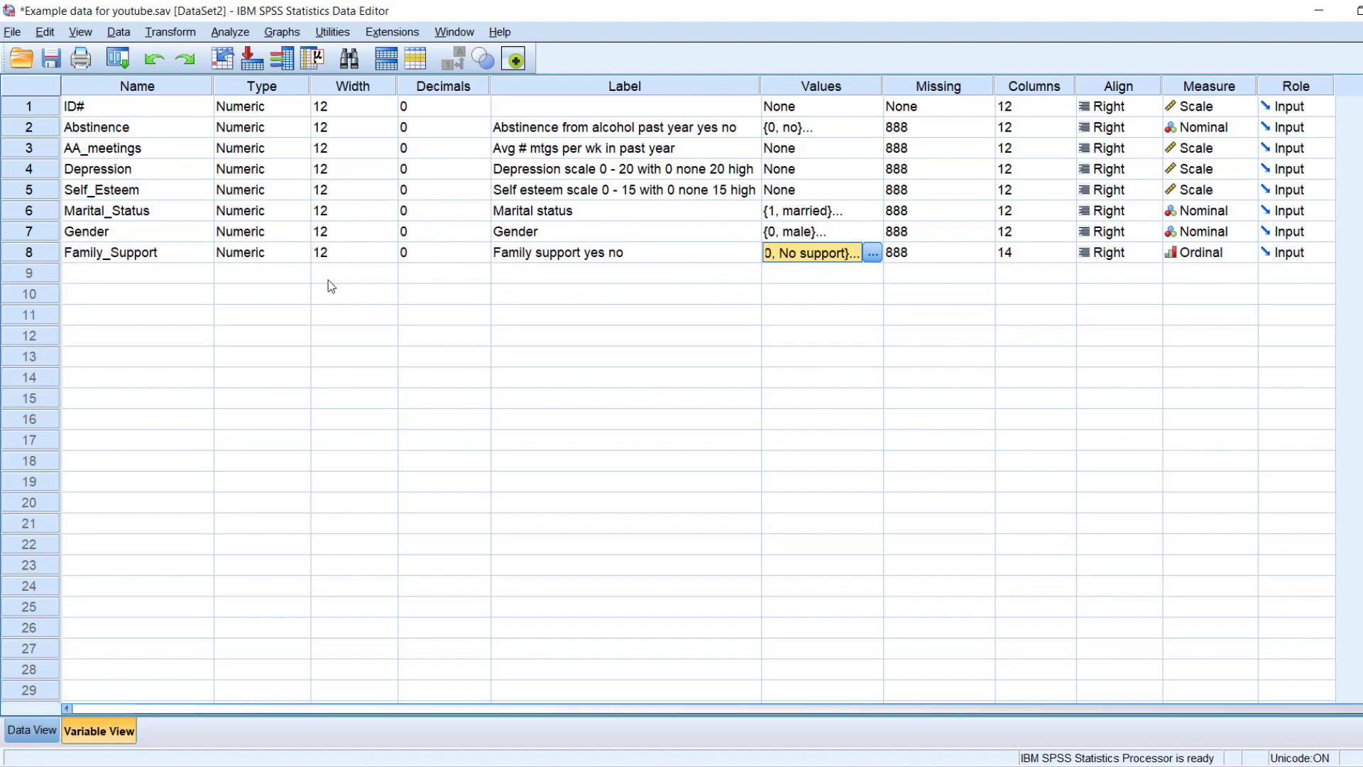
Step: Switch back to Data View and select case 1
click(39, 732)
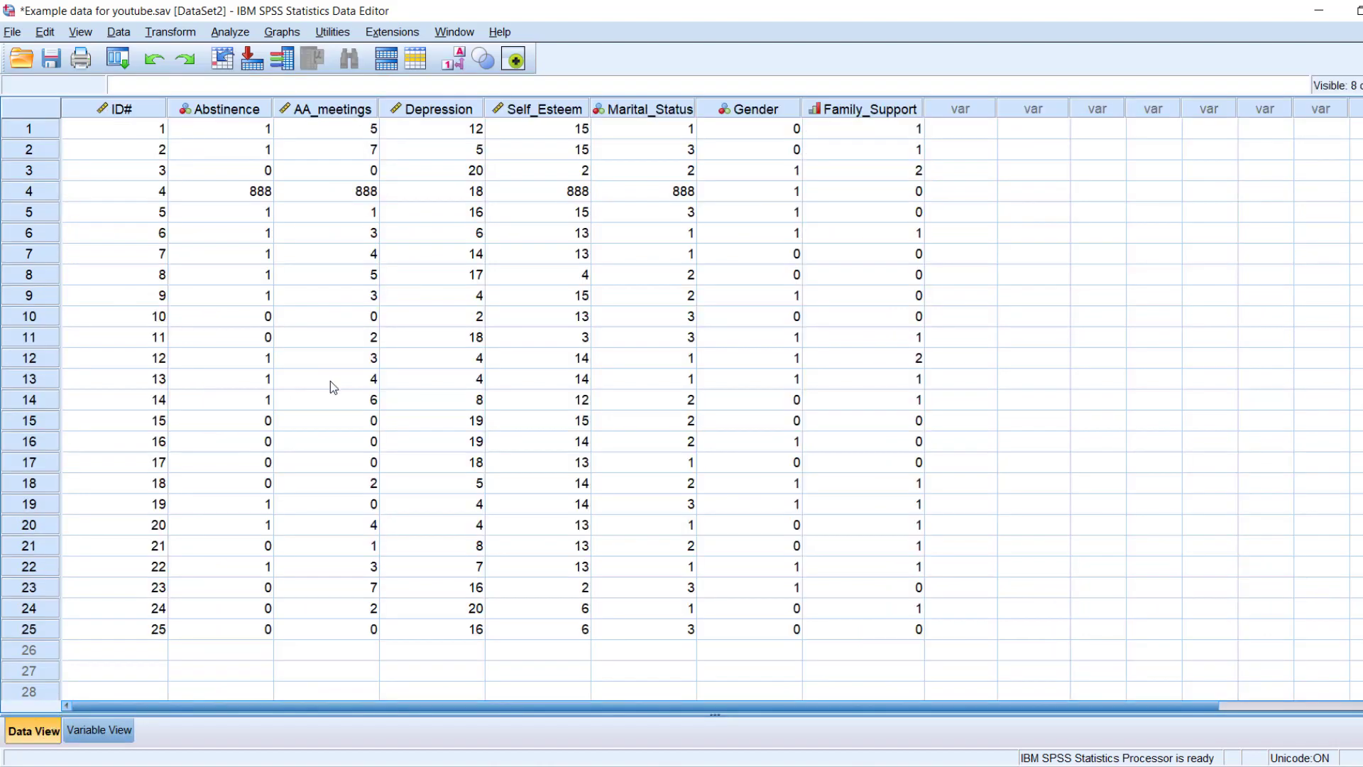
right_click(643, 146)
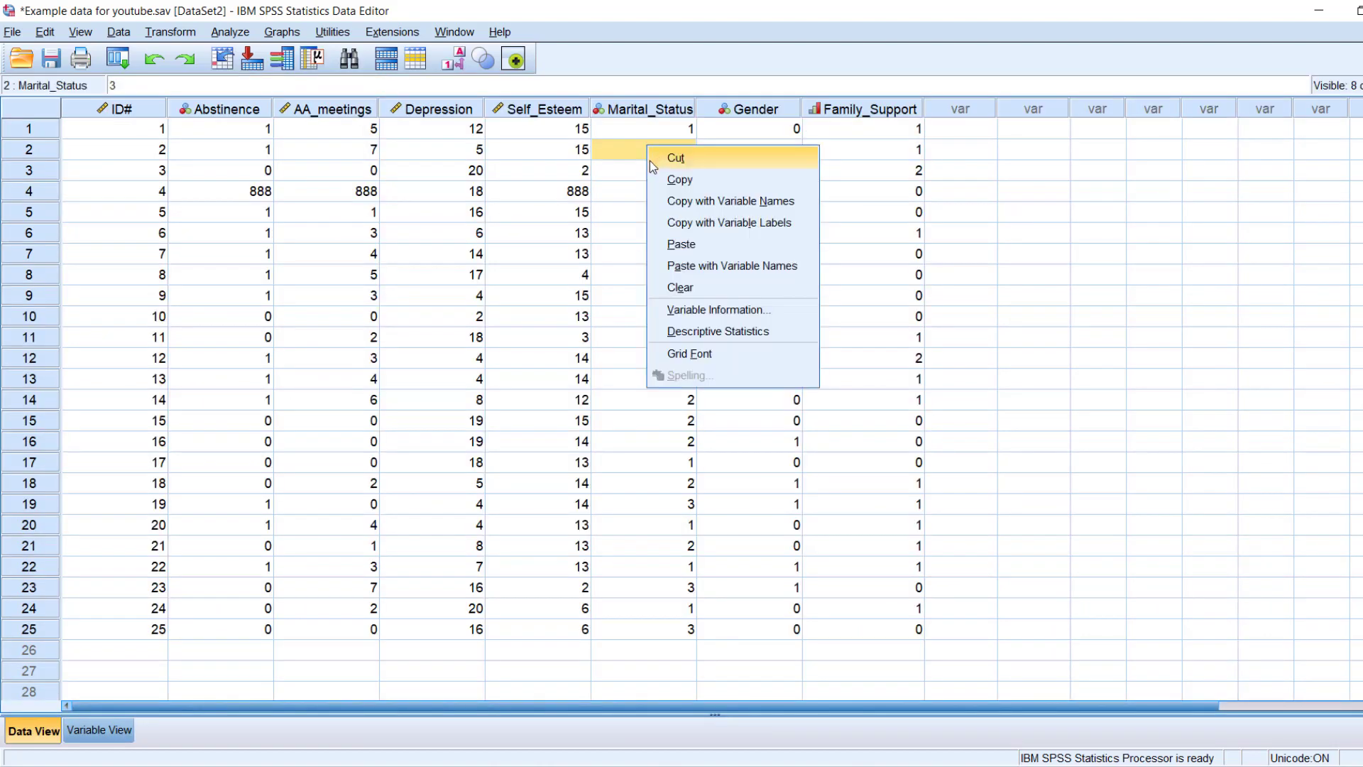
click(1006, 170)
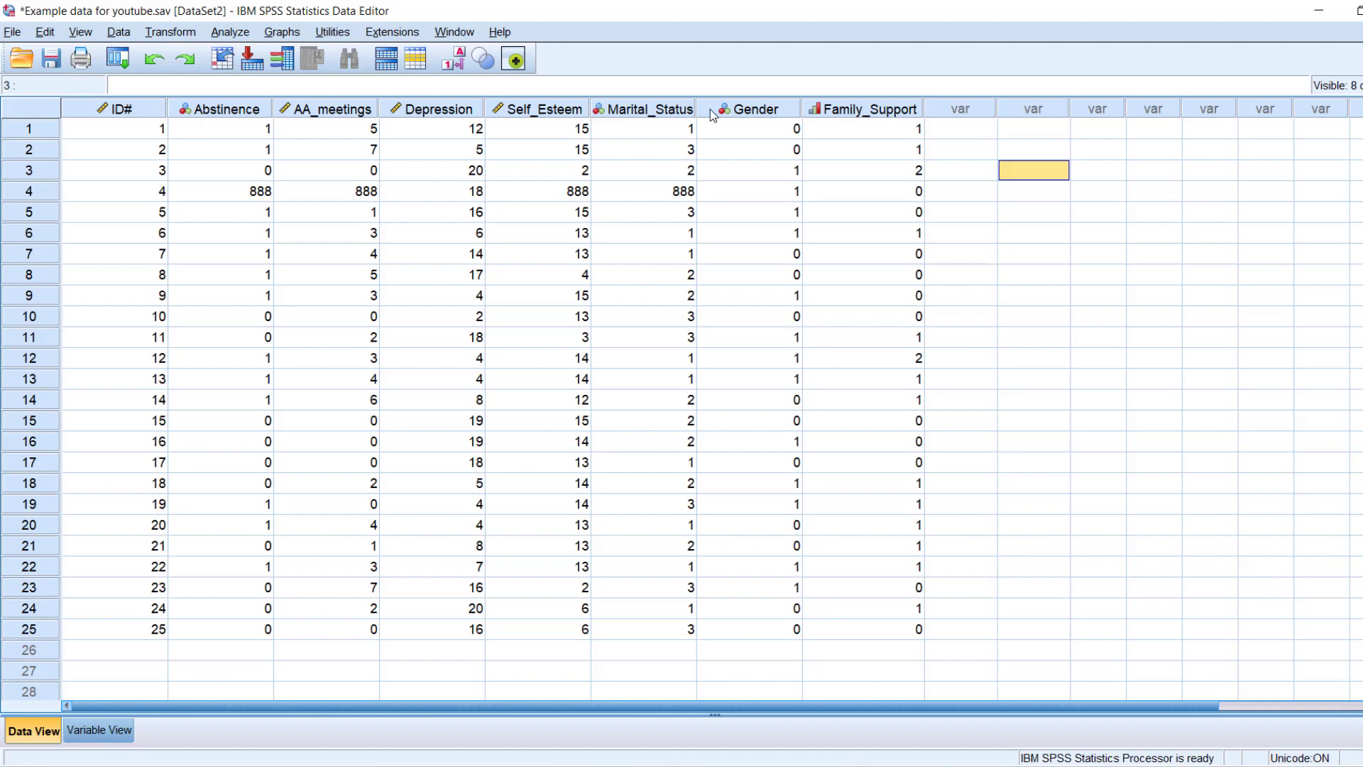
click(32, 130)
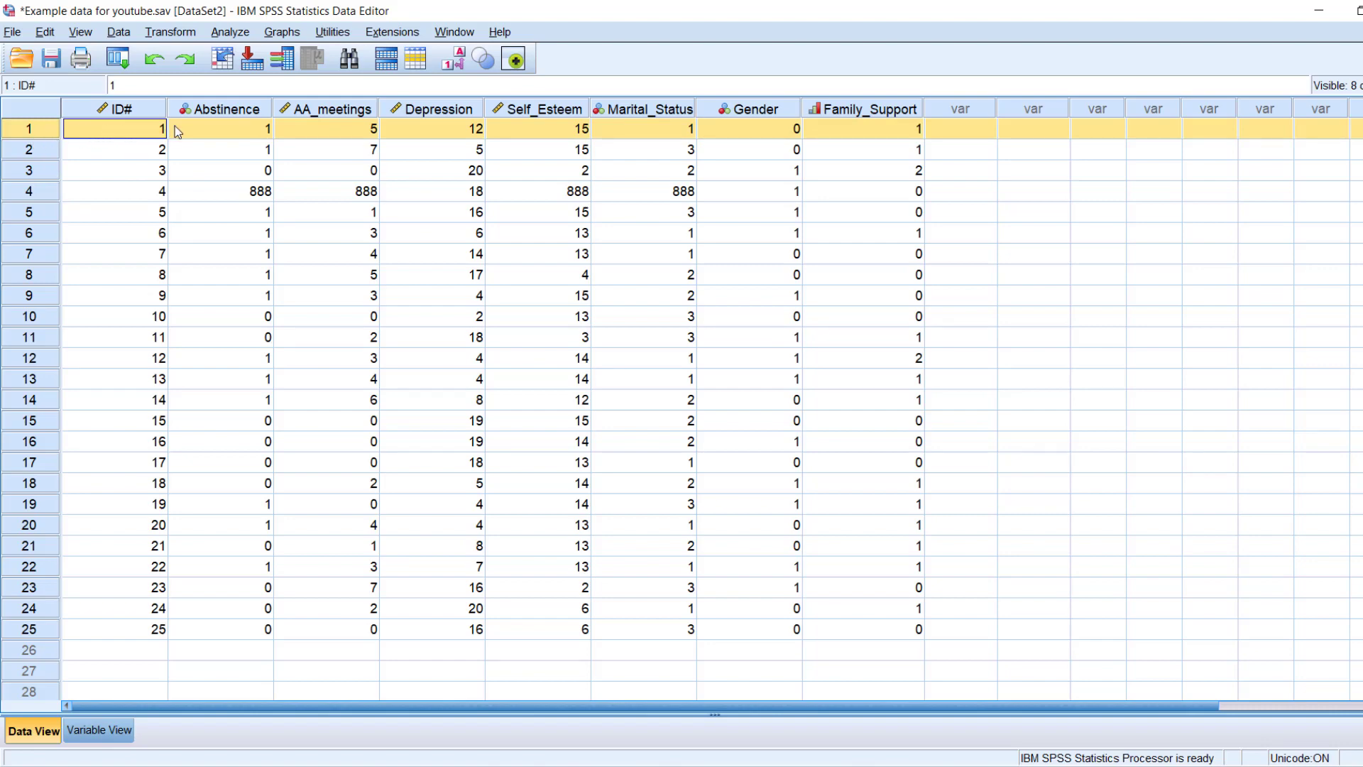
Step: Inspect case 1's values from Abstinence through Family_Support
click(257, 130)
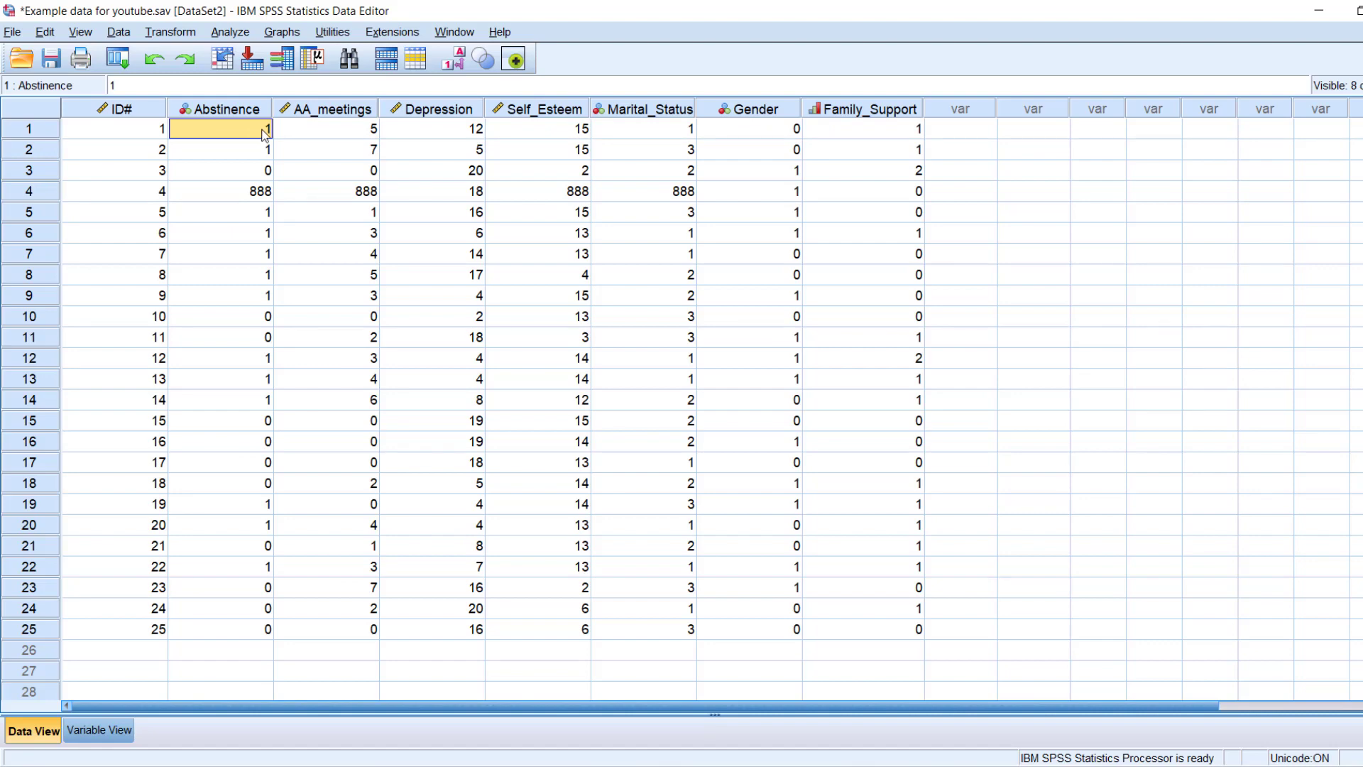
click(357, 135)
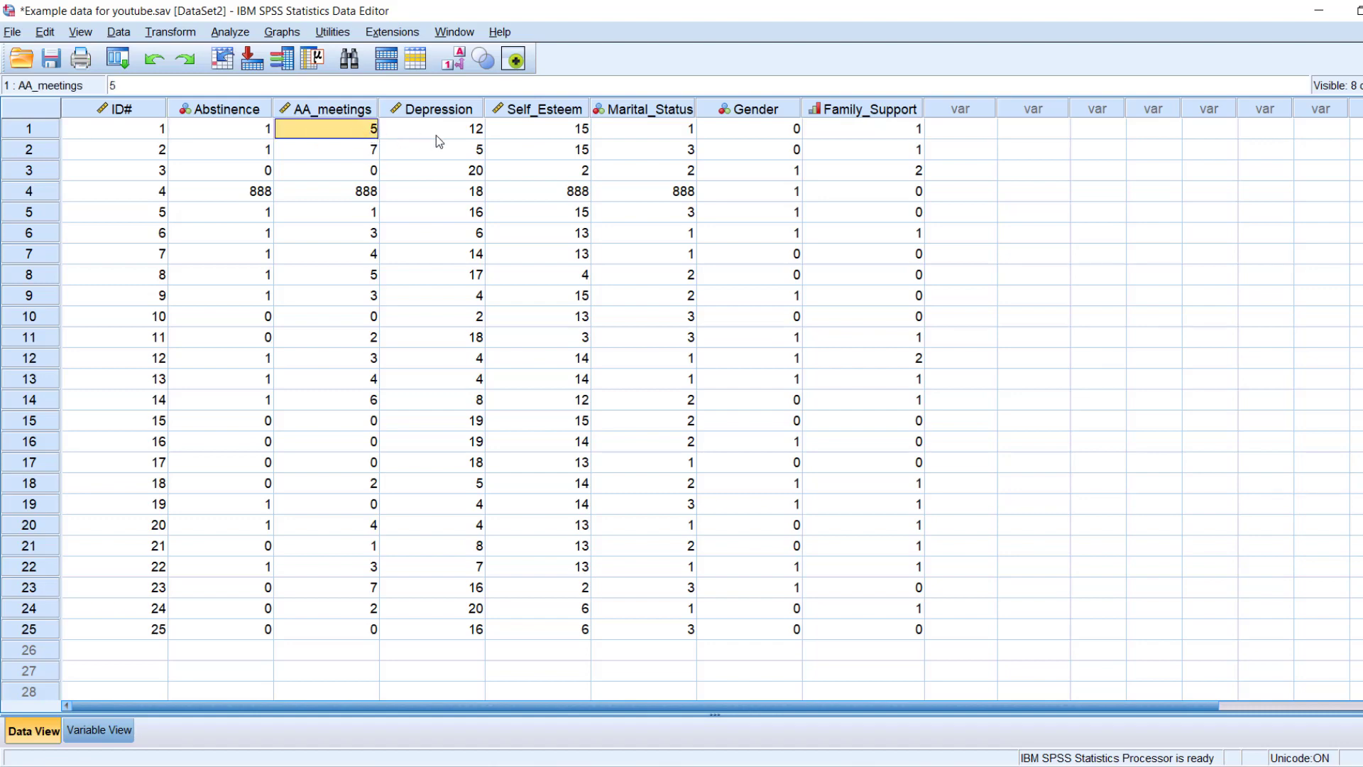
click(473, 130)
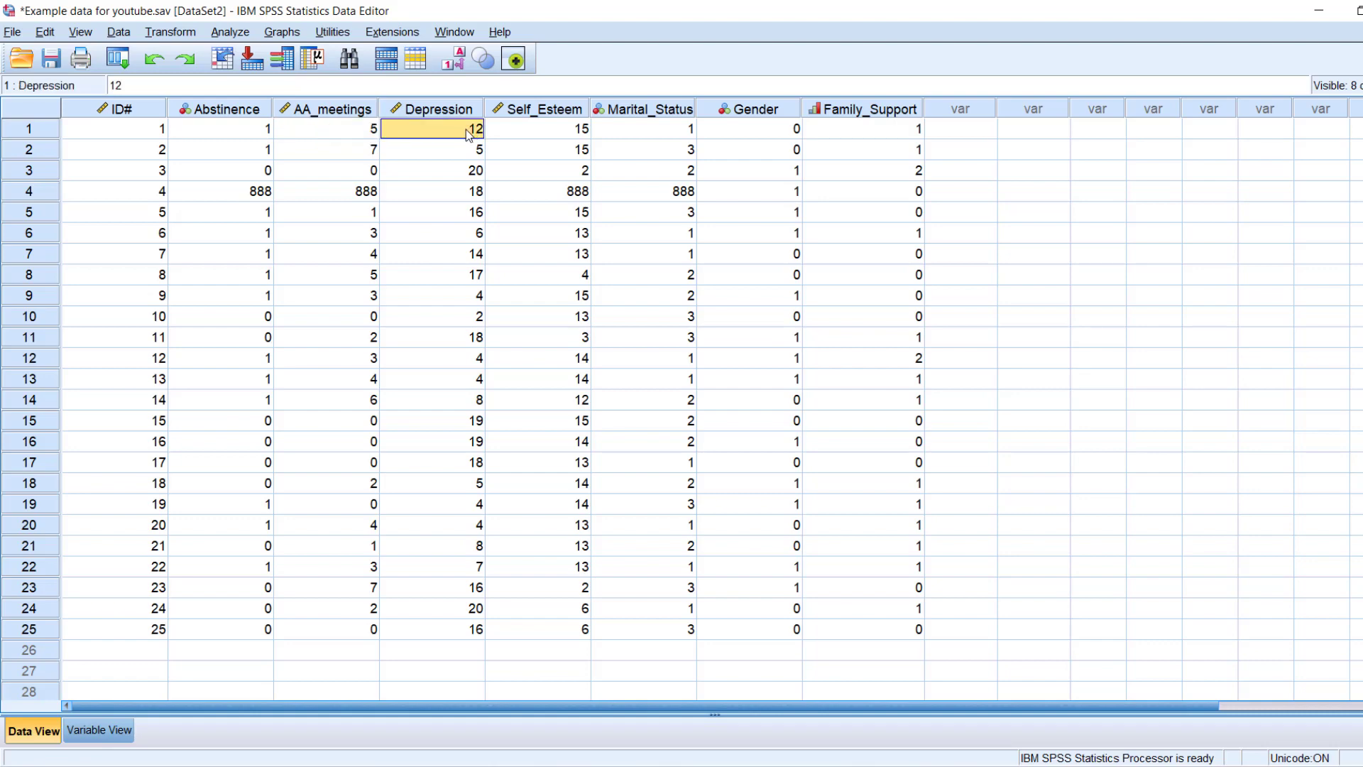
click(579, 134)
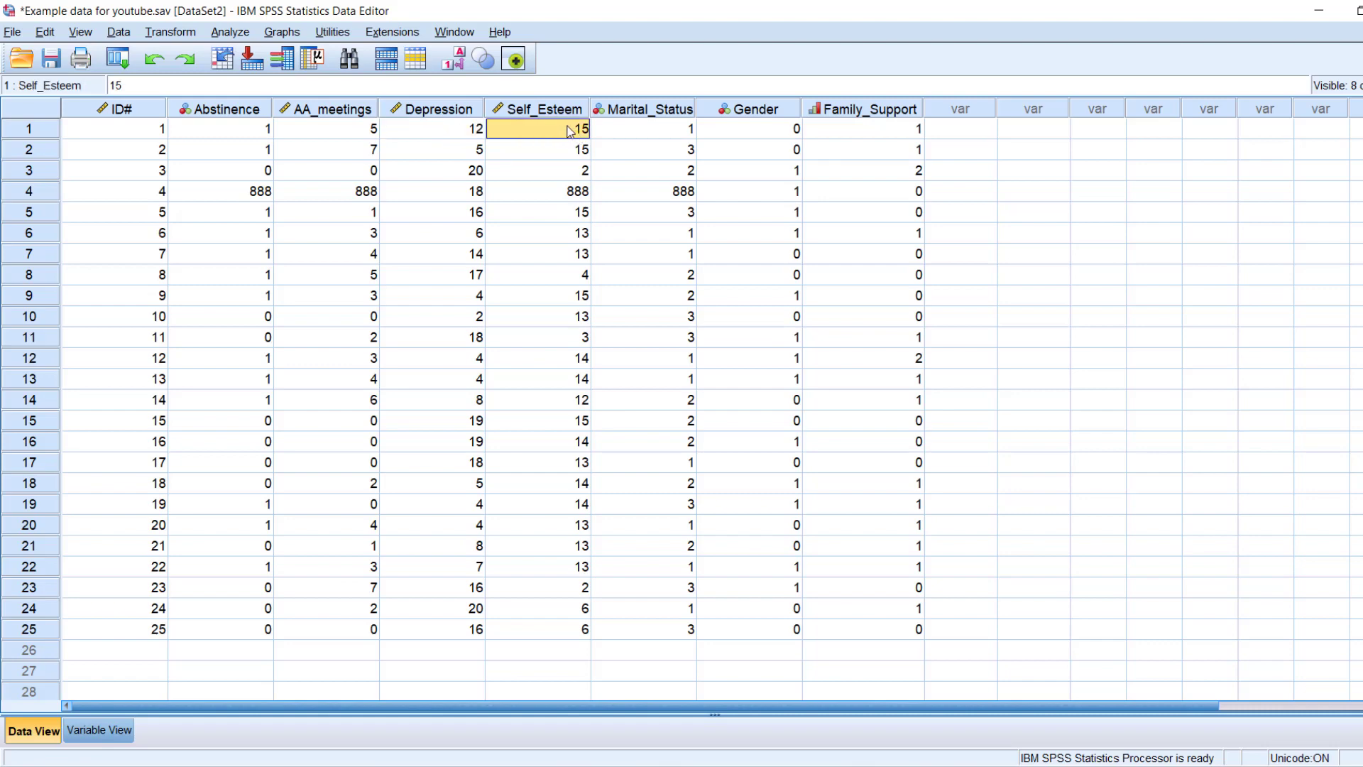
click(680, 132)
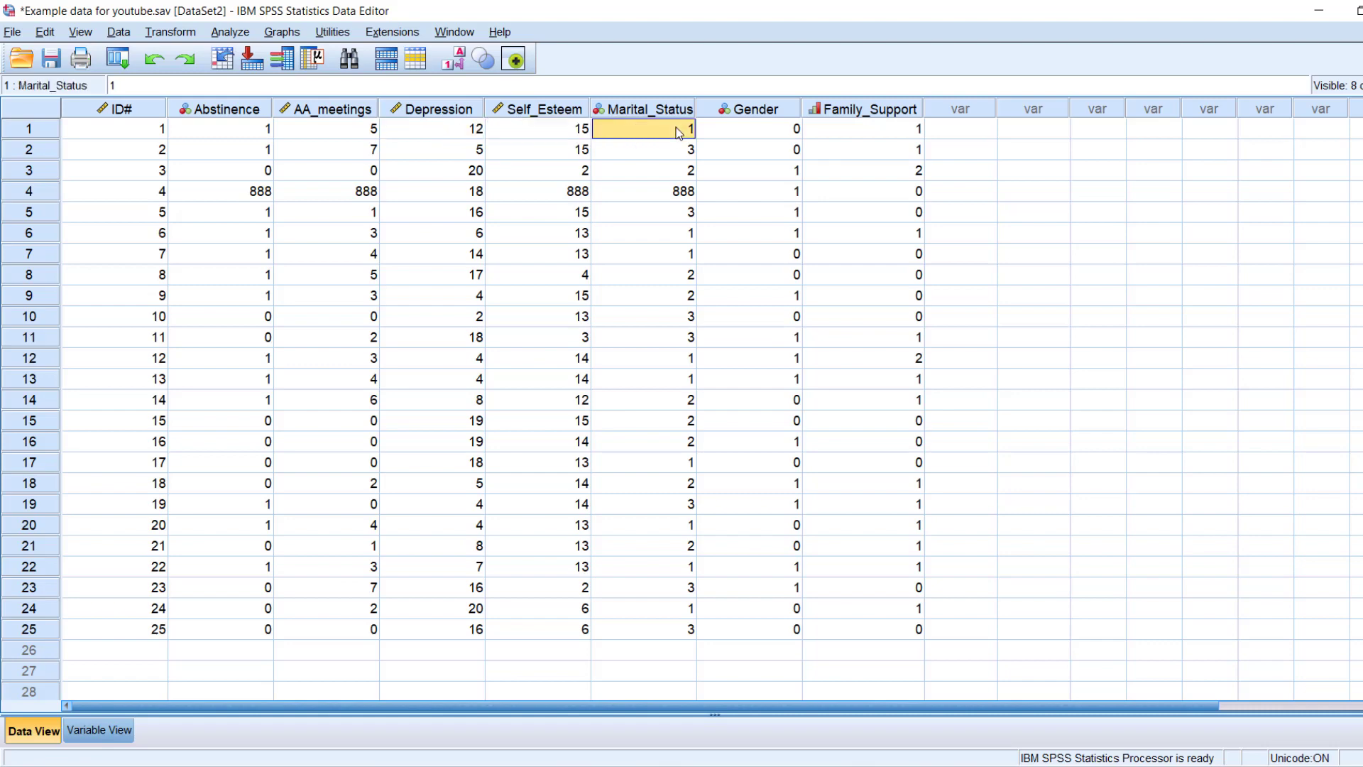
click(779, 133)
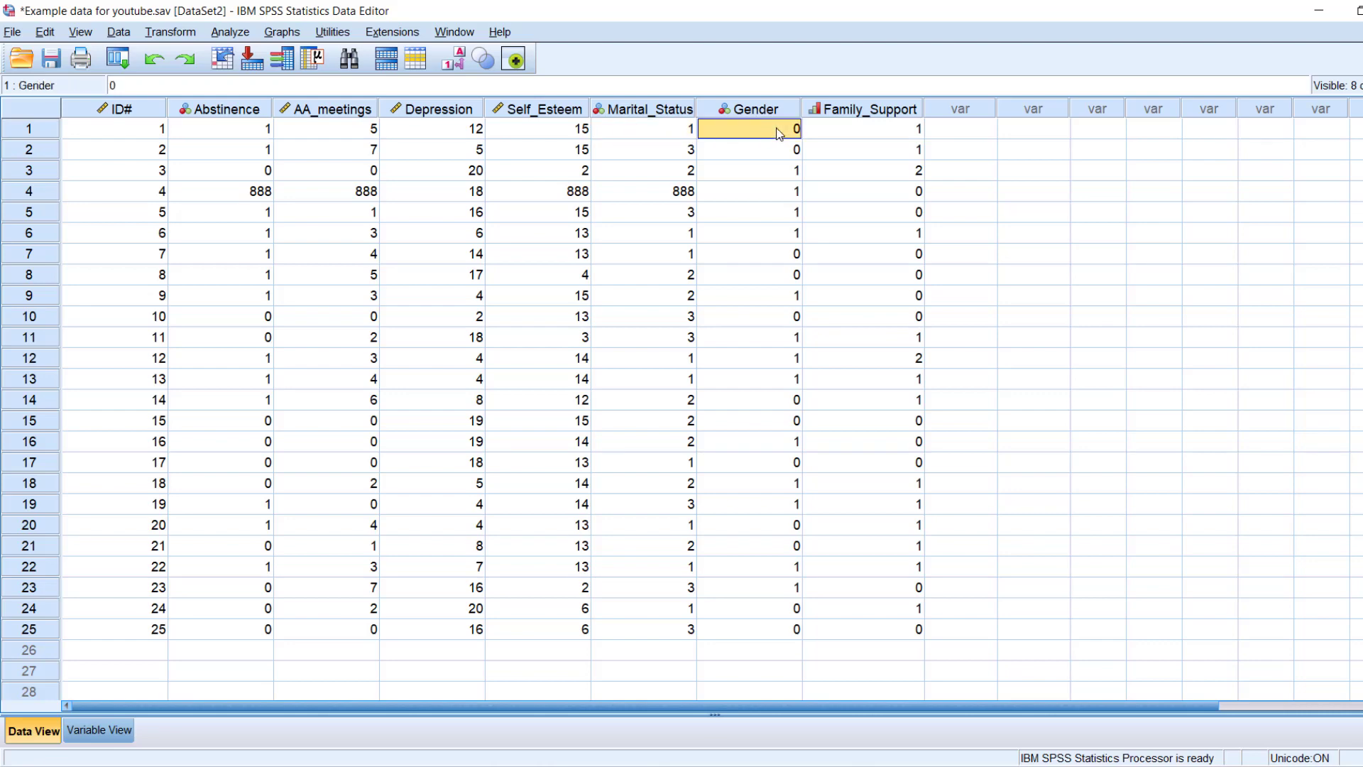
click(873, 130)
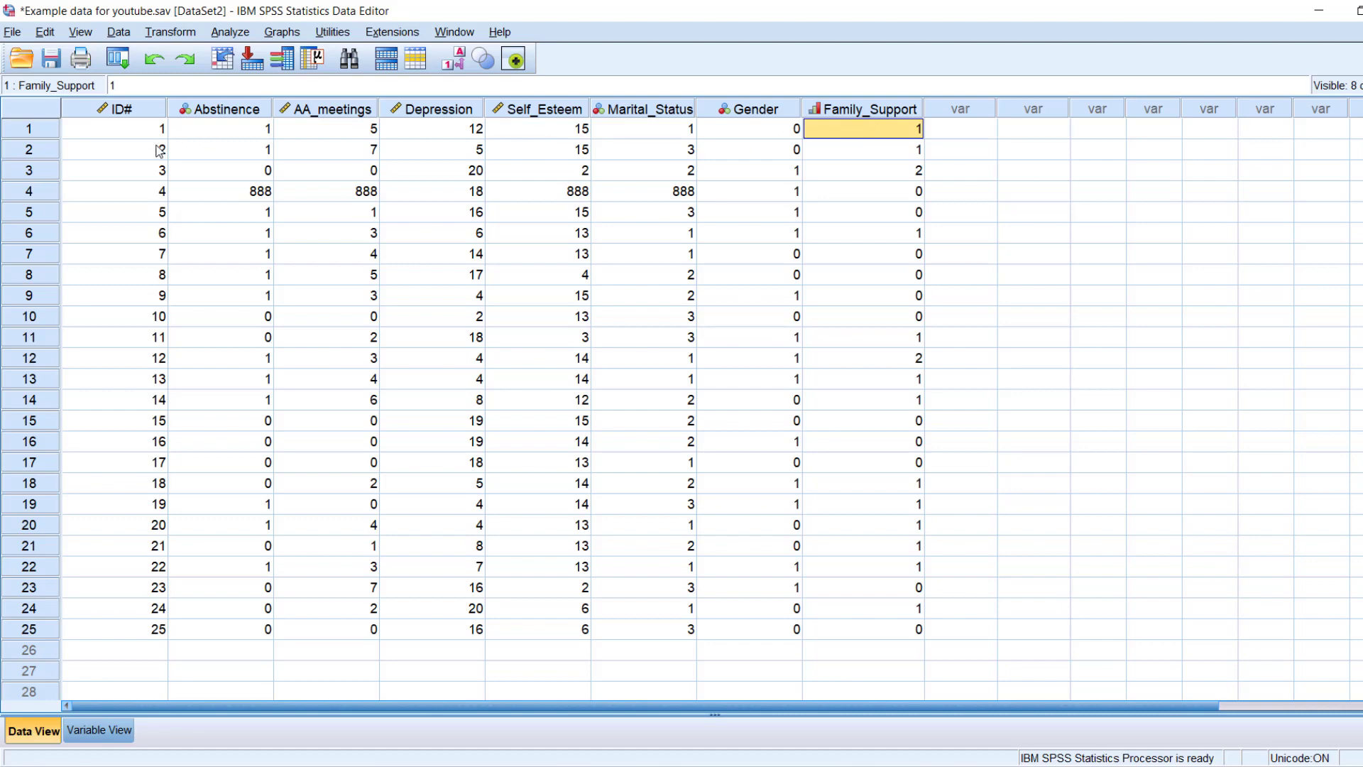
click(30, 129)
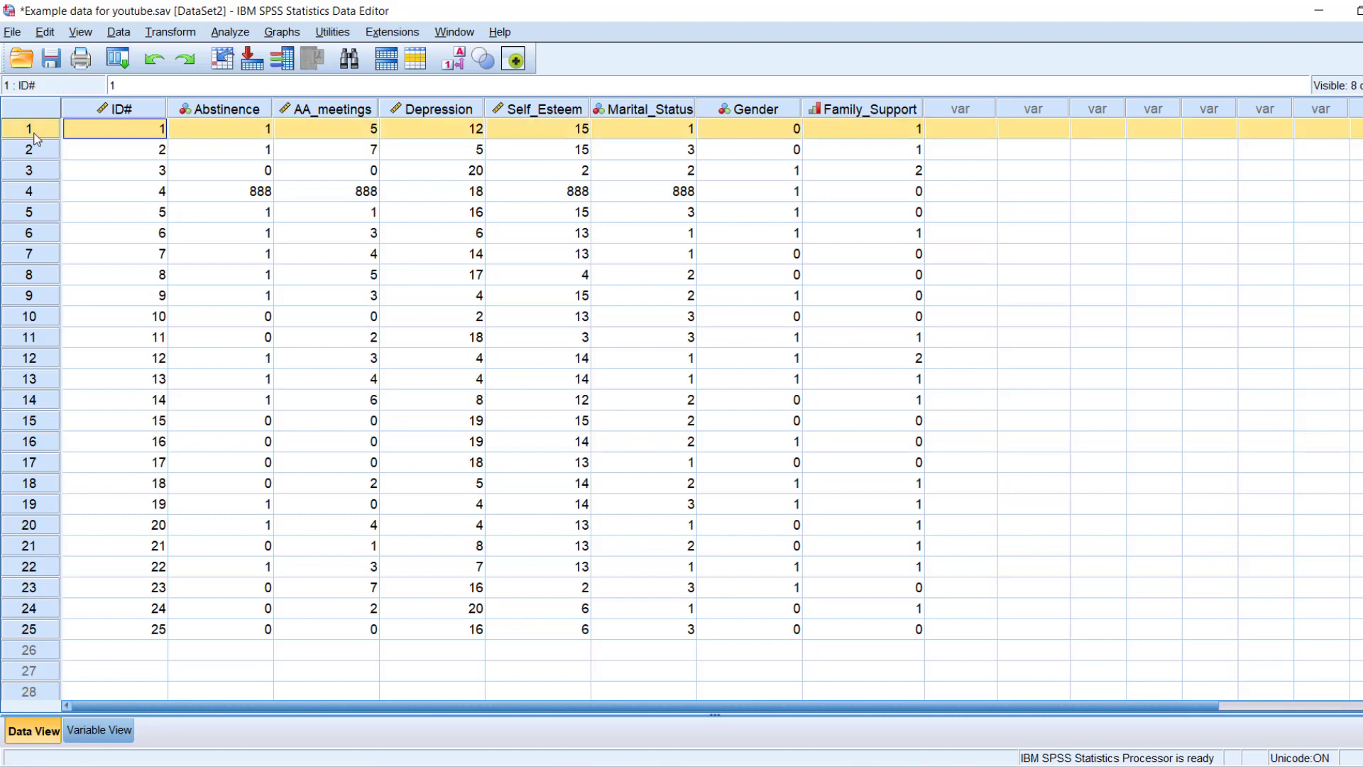
Step: Inspect case 4's 888 codes, then toggle to Variable View and back to Data View
click(27, 191)
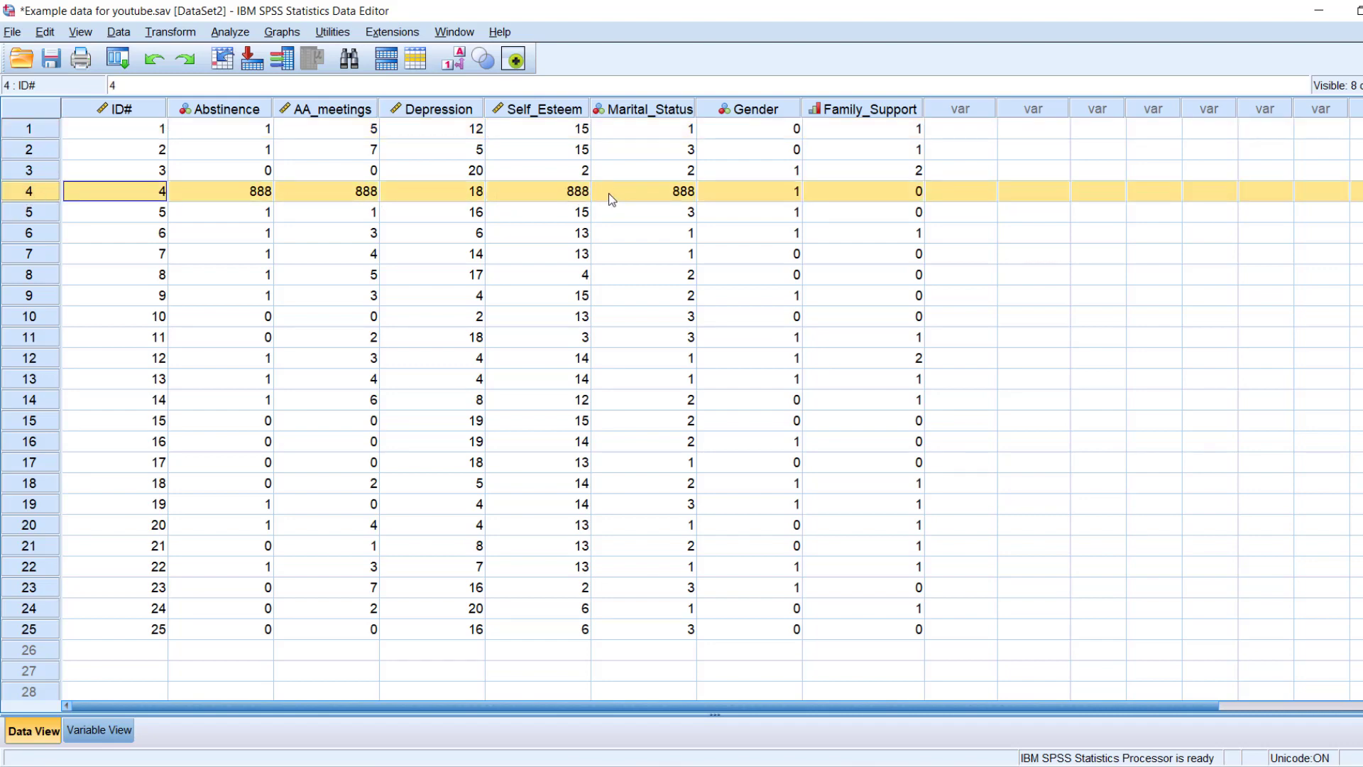
click(236, 188)
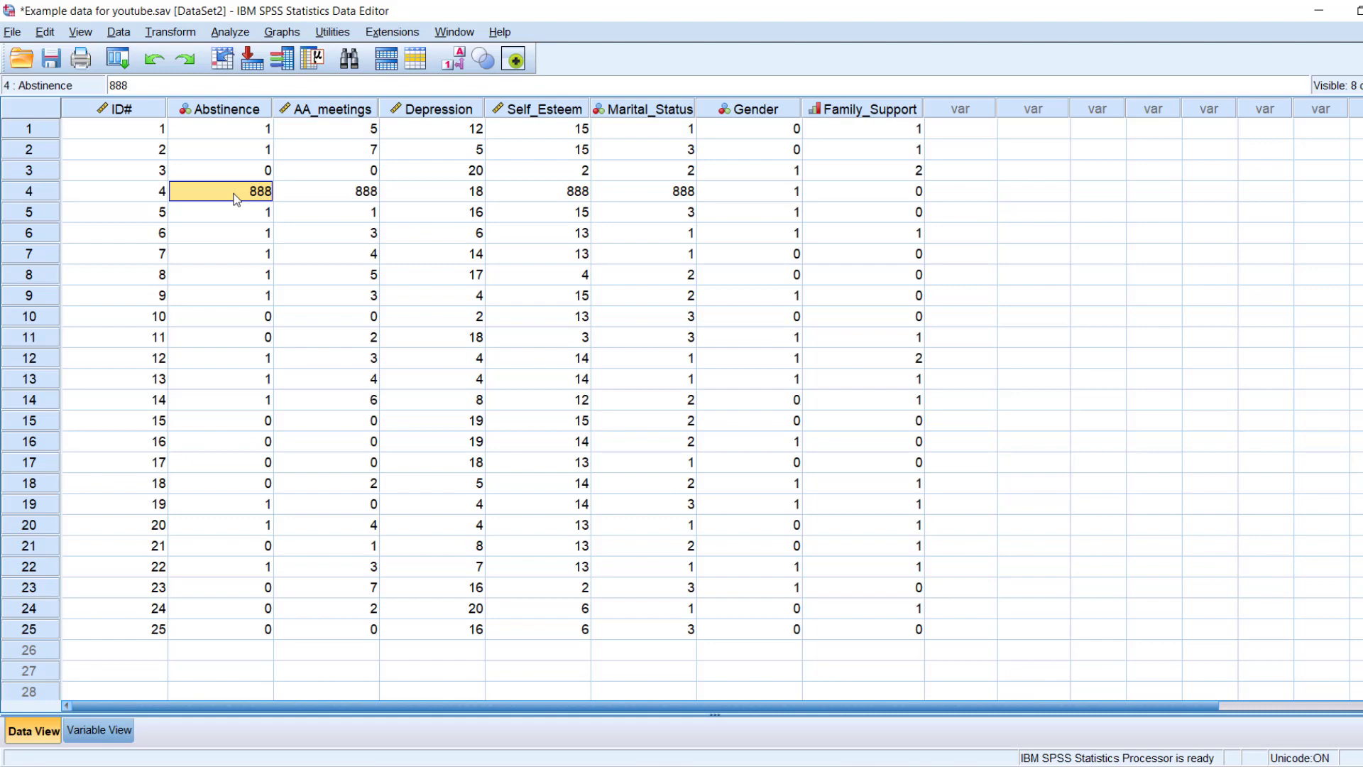
click(31, 191)
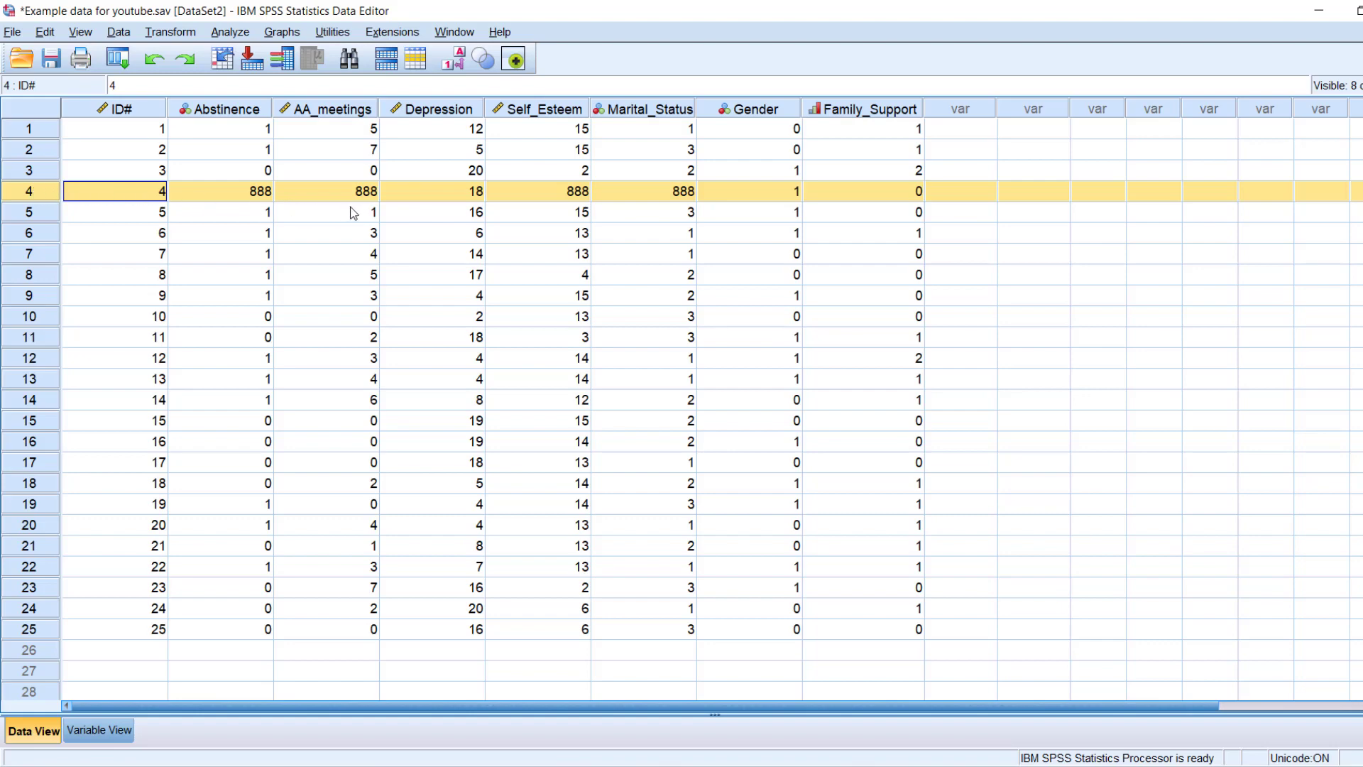
click(91, 730)
click(51, 735)
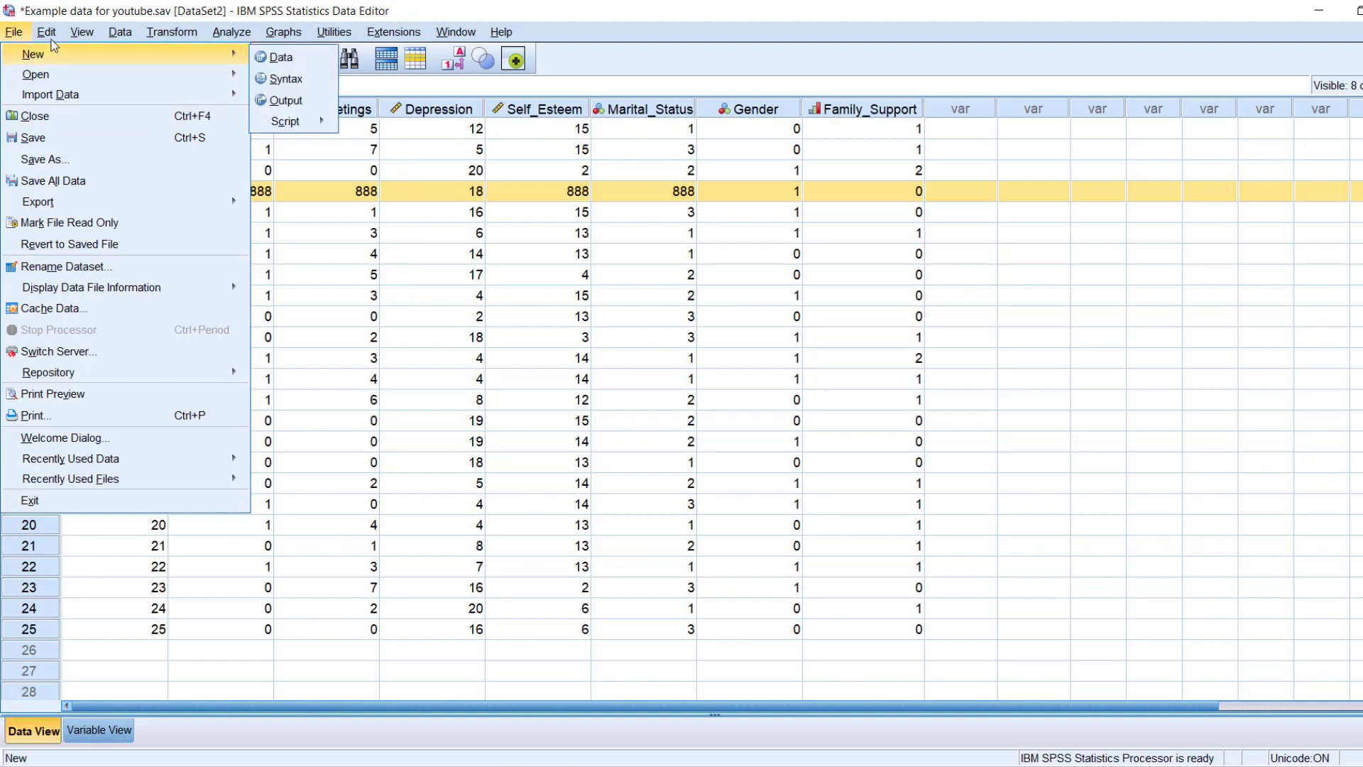
Step: Browse the File, Data and Transform menus, then close them by clicking an empty cell
mouse_move(51, 36)
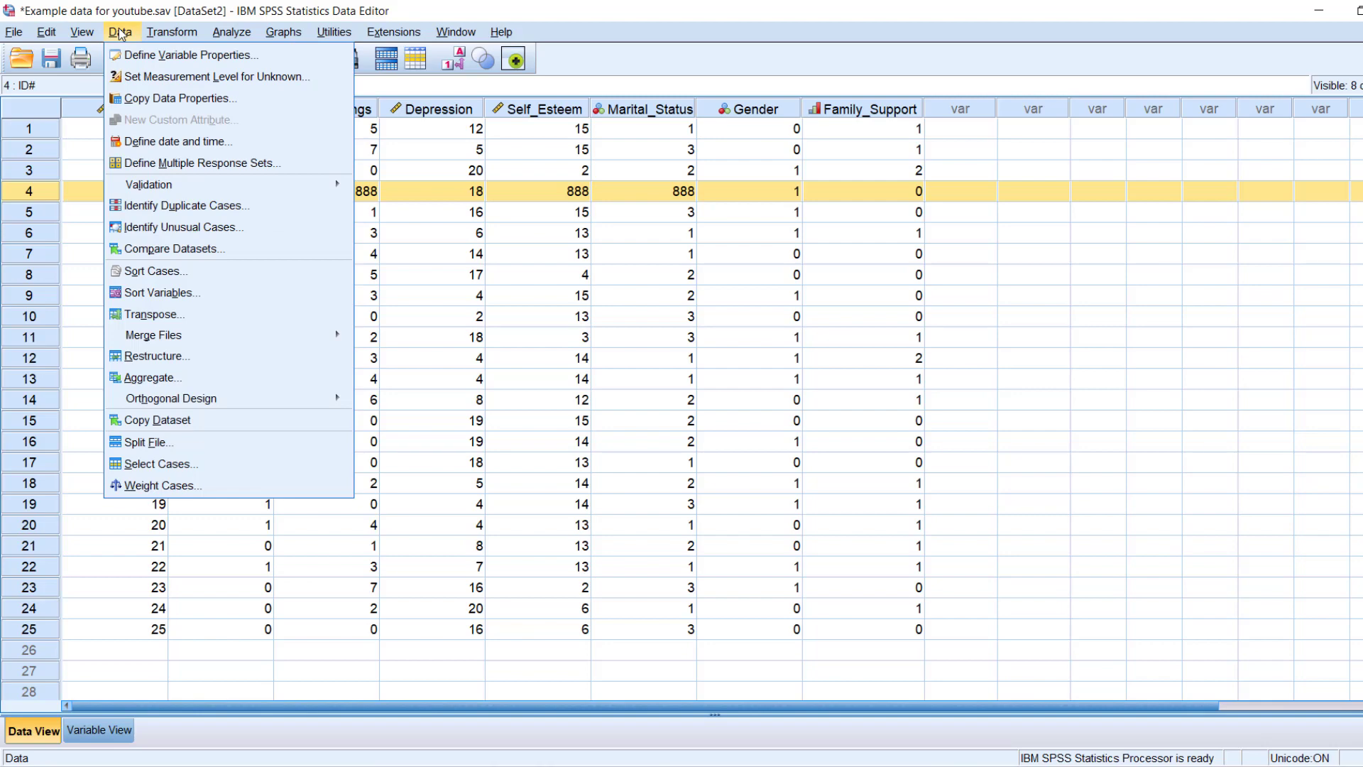
mouse_move(163, 33)
mouse_move(231, 39)
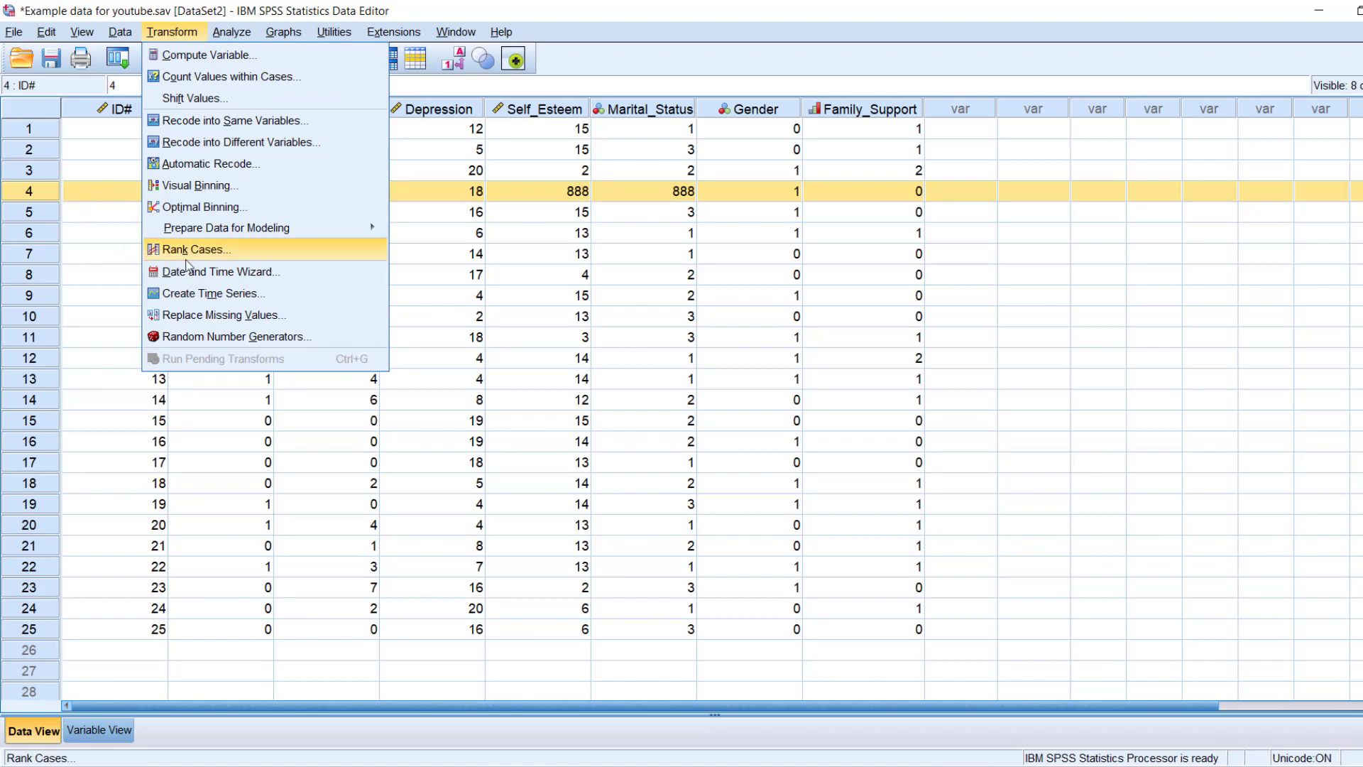
click(984, 201)
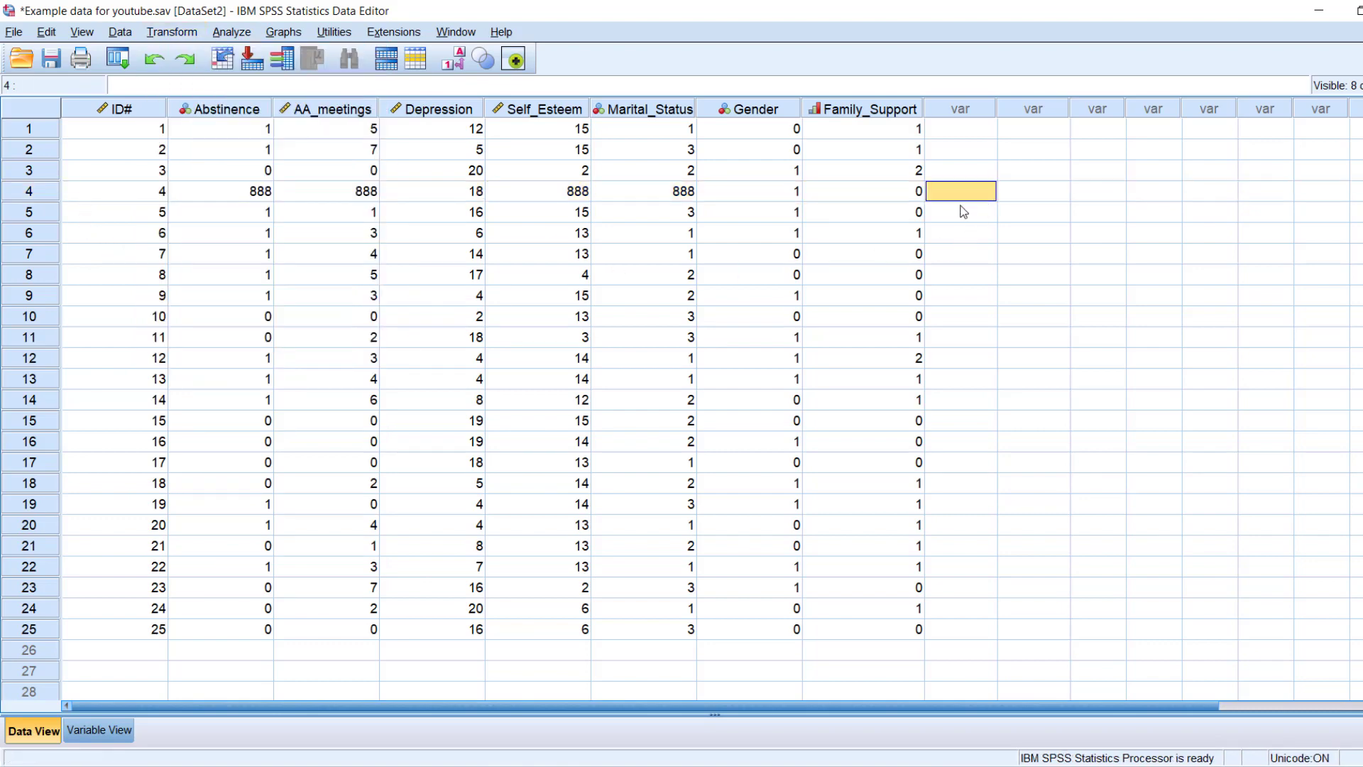